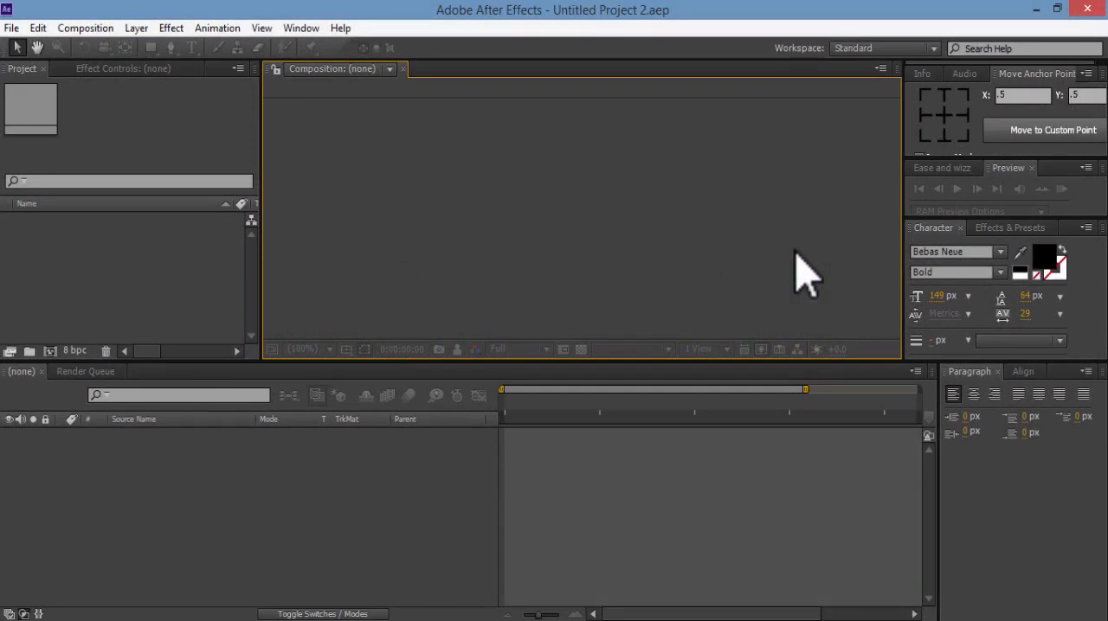
Create a 1920 × 1080 composition at 29.97 fps, lasting 30 seconds, with a deep purple background
key(ctrl+n)
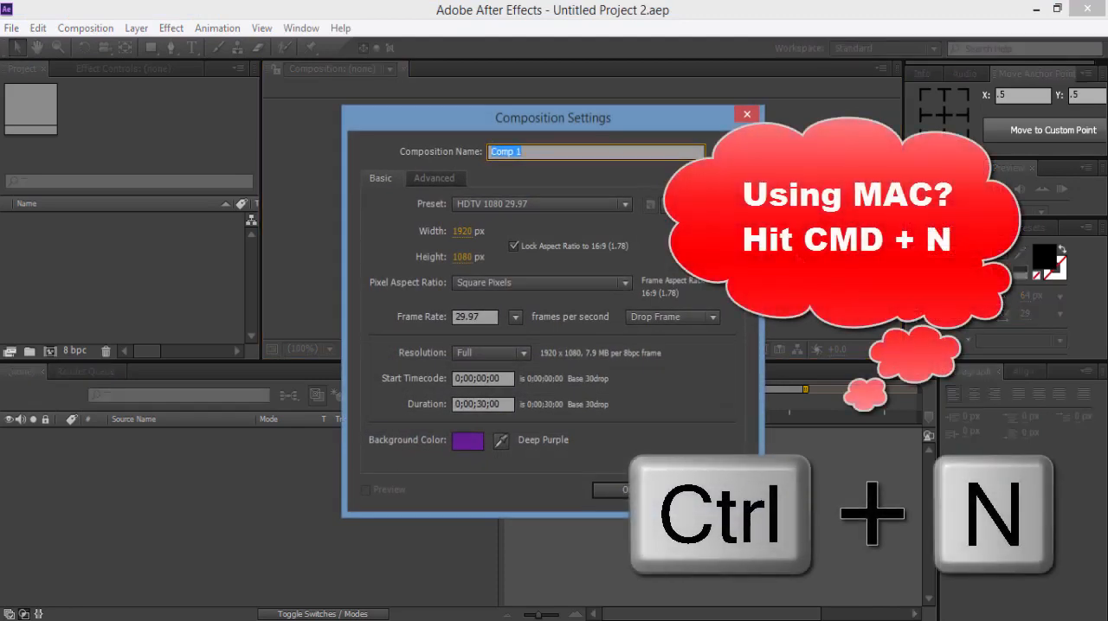
click(470, 437)
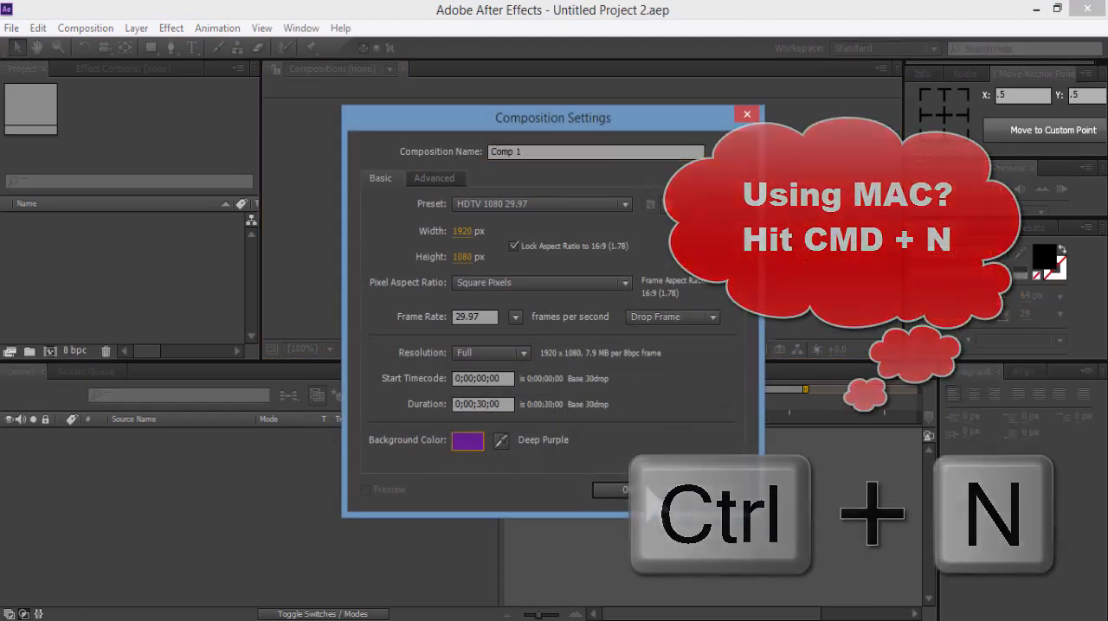
click(653, 489)
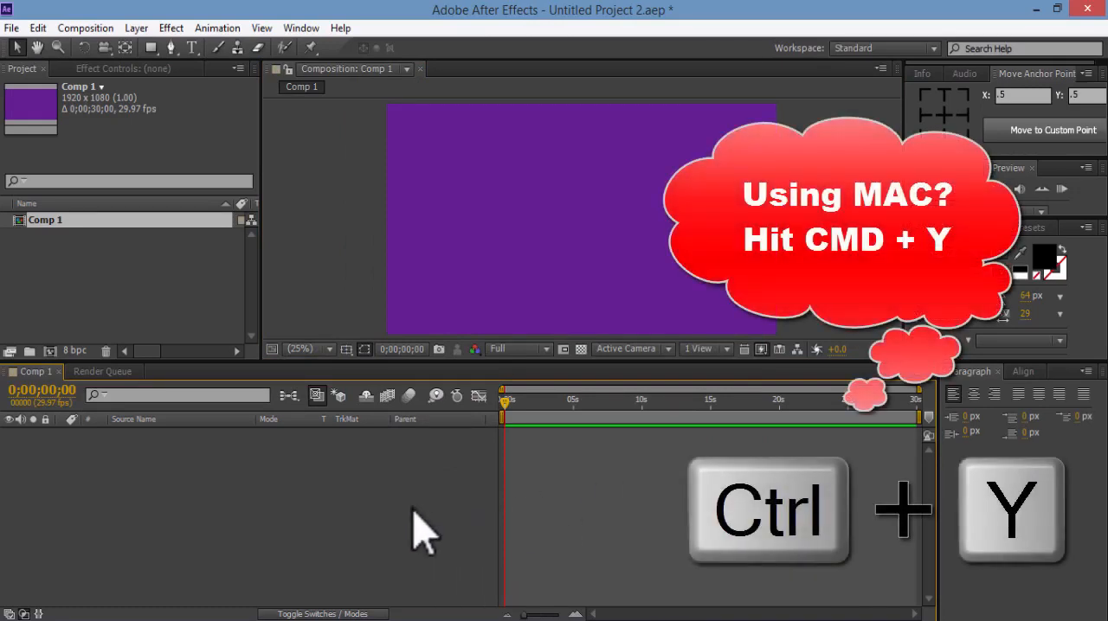
Add a comp-sized 1920 × 1080 solid in green 32D12A and leave it deselected
key(ctrl+y)
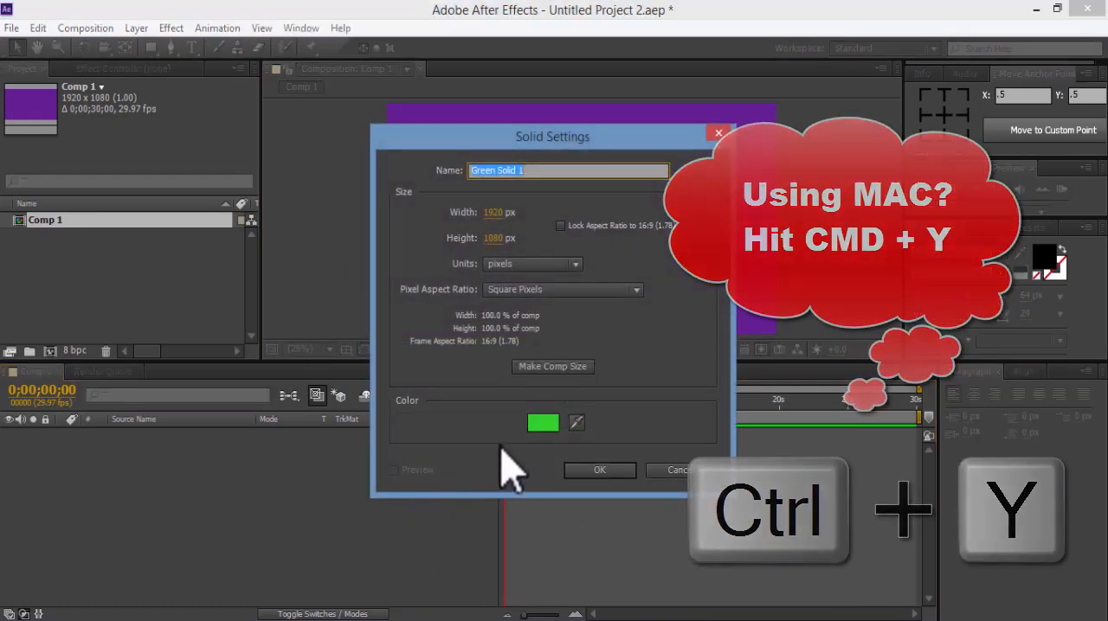
click(543, 424)
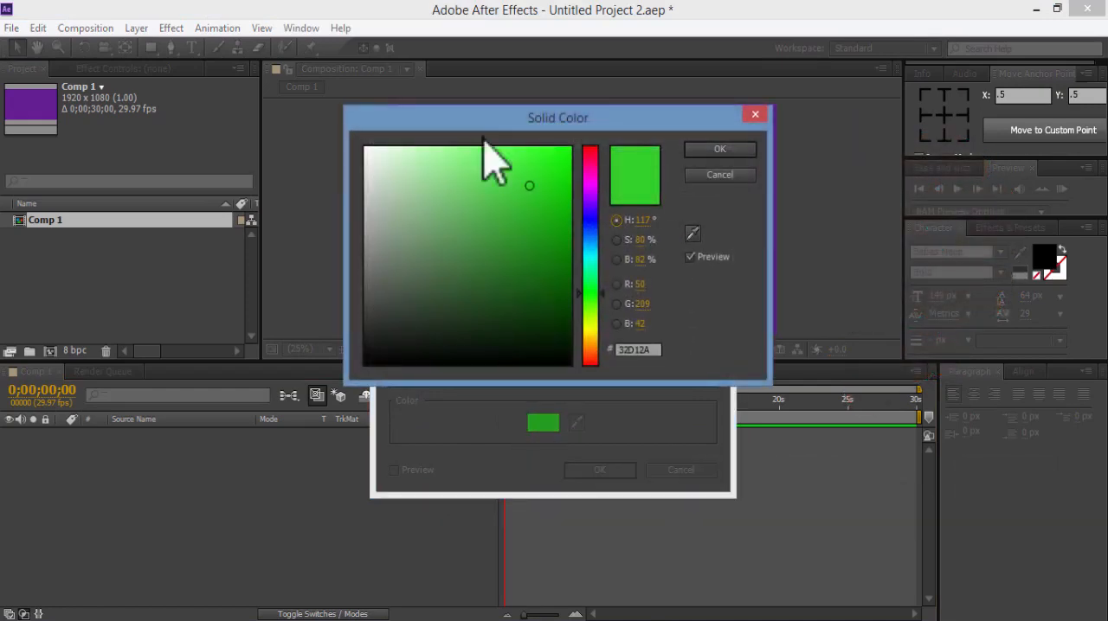
click(719, 151)
click(598, 470)
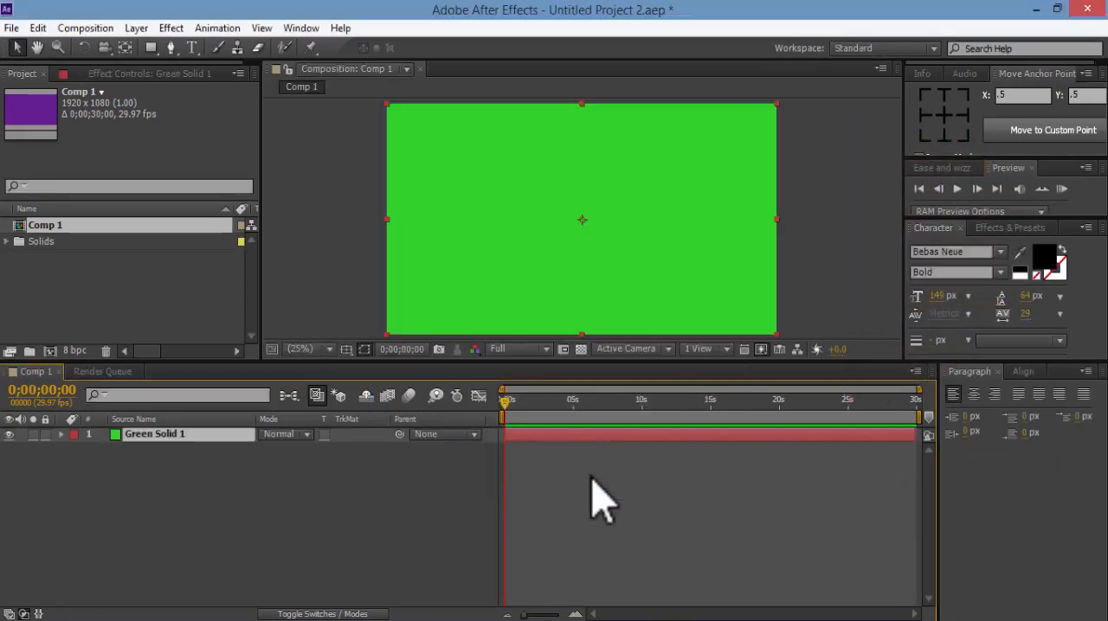
click(245, 530)
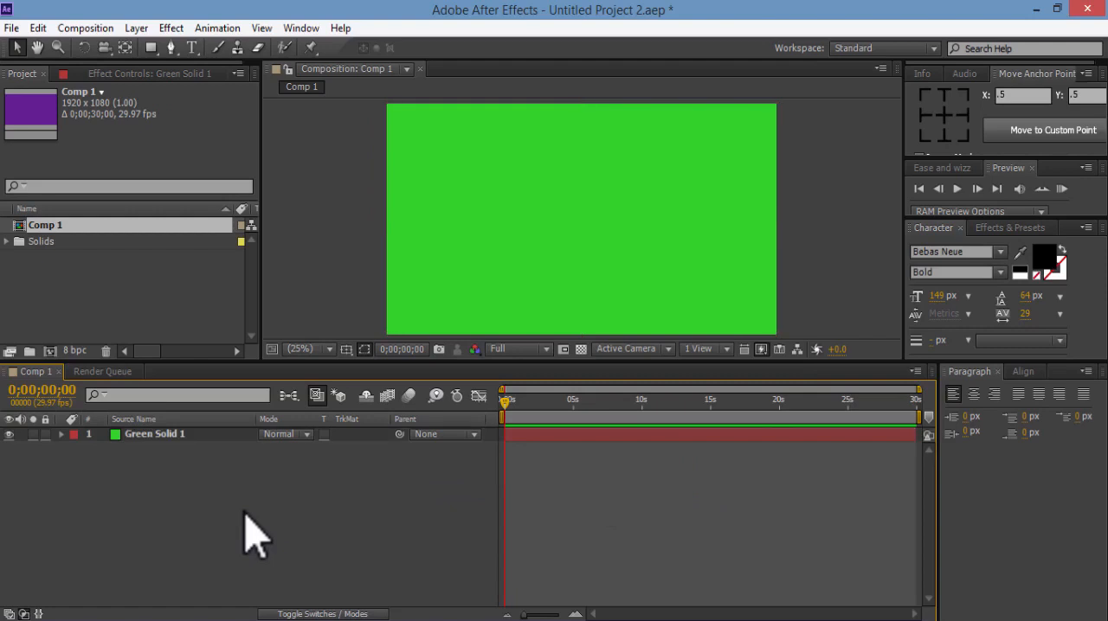
Create an empty shape layer above the green solid
right_click(244, 511)
mouse_move(403, 329)
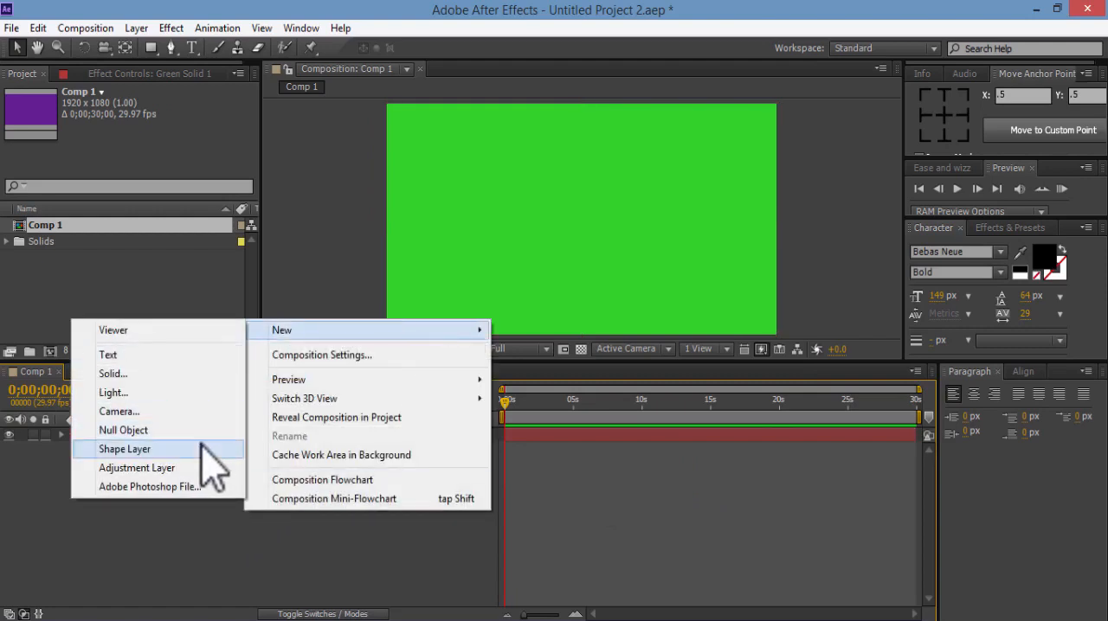
click(203, 449)
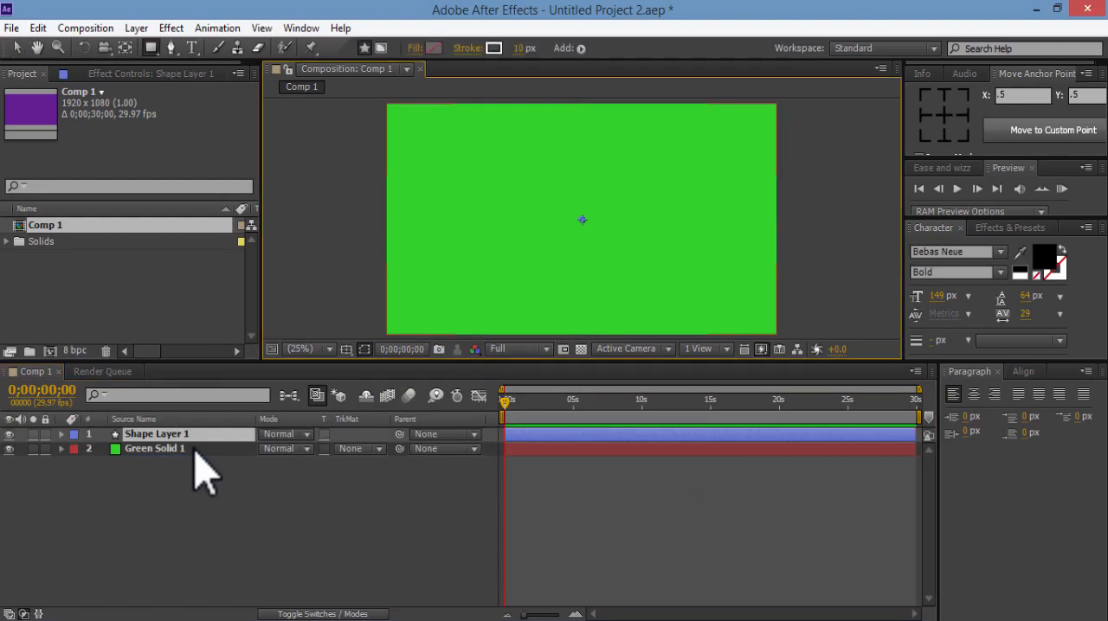
Add a Rectangle path and a Fill to the shape layer's contents
click(62, 435)
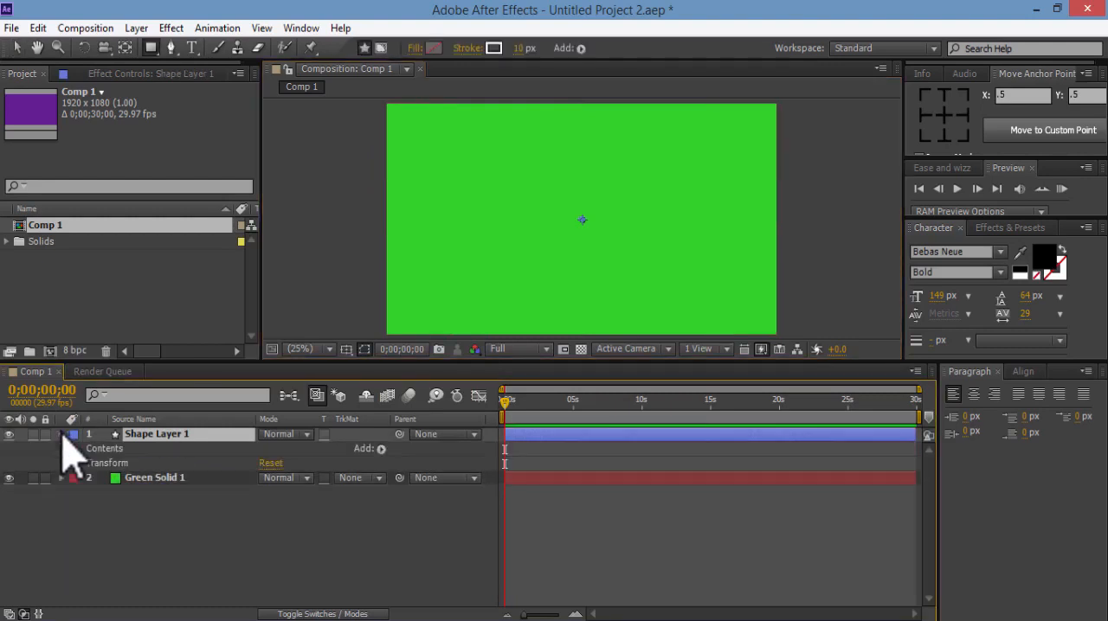
click(380, 450)
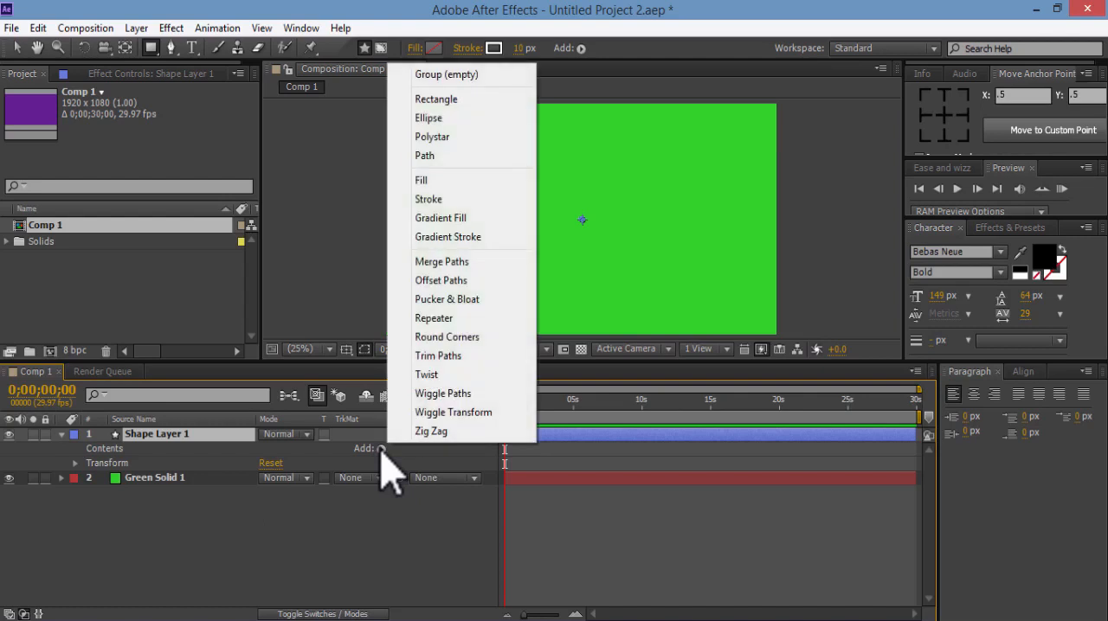
click(484, 100)
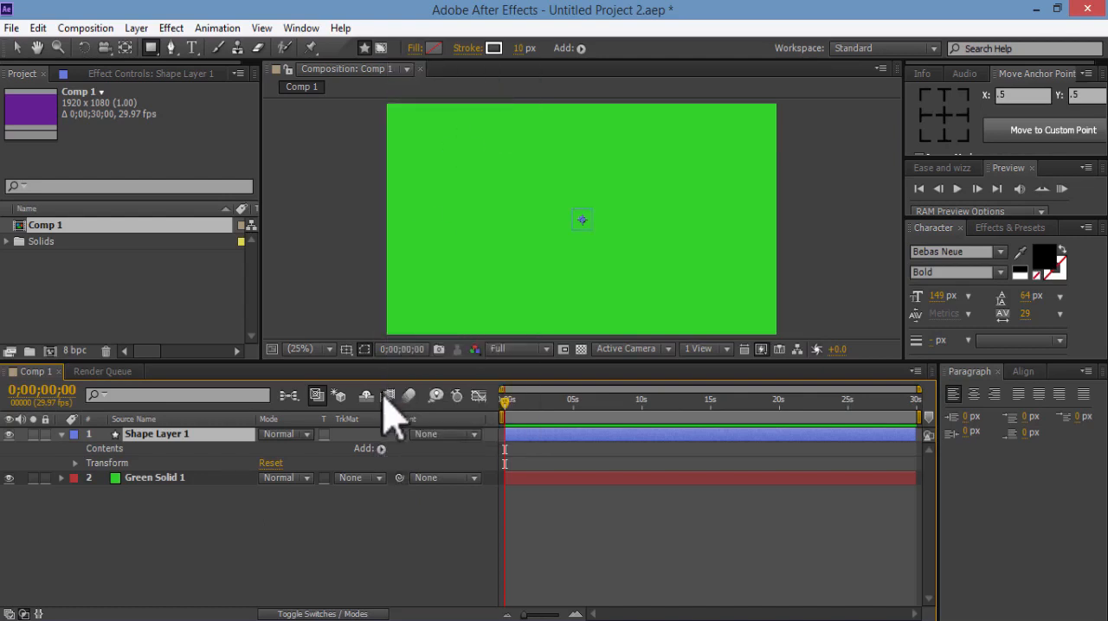
click(381, 450)
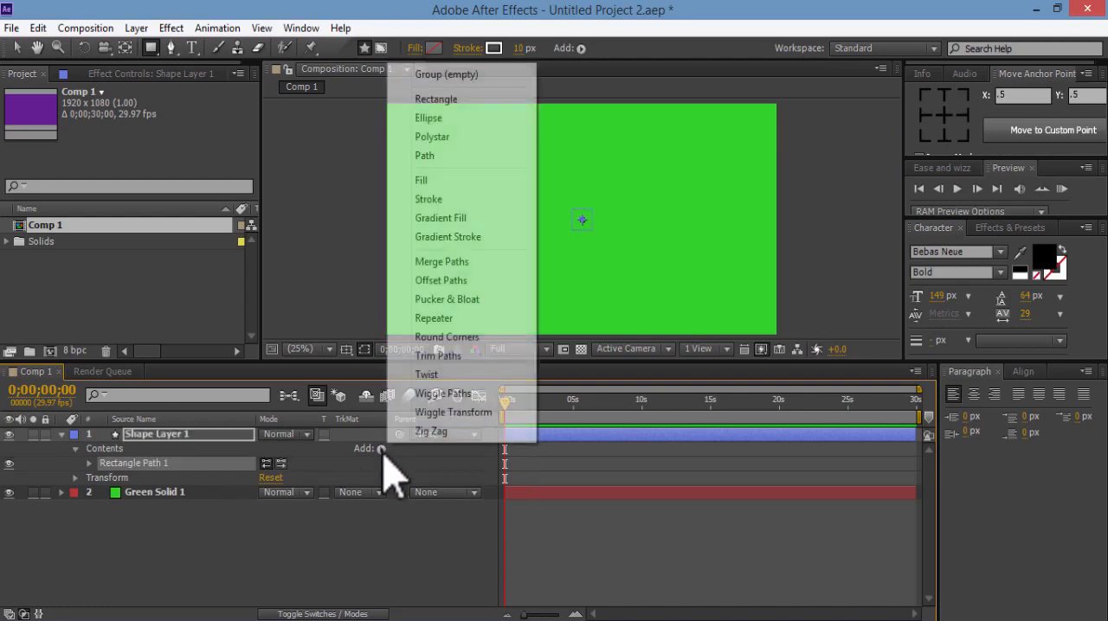
click(464, 181)
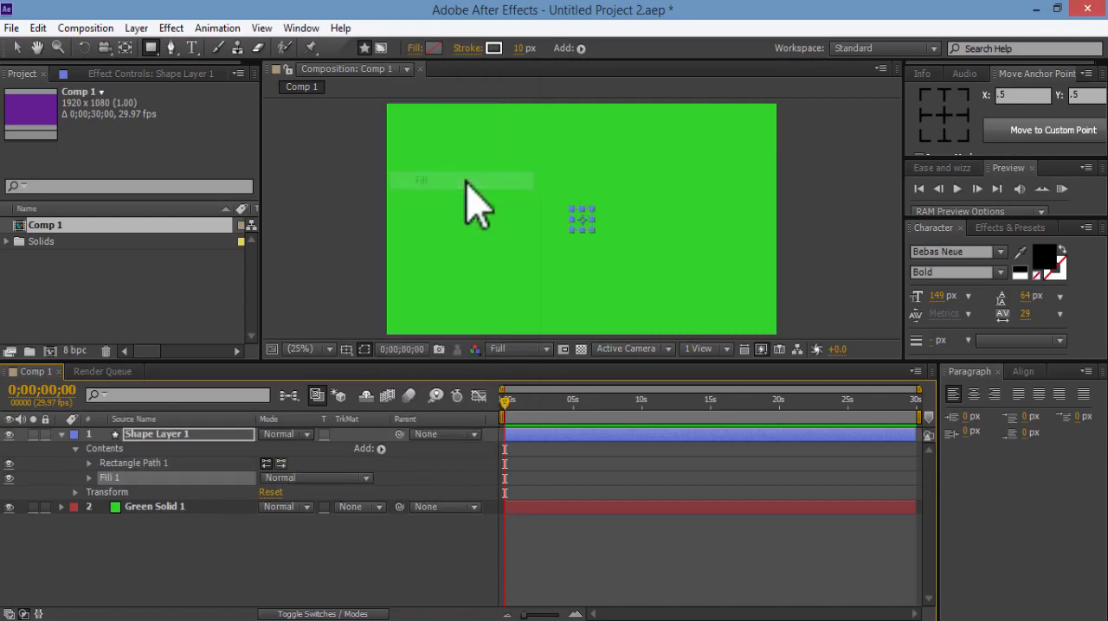
Change the rectangle's fill color to pure blue
click(90, 478)
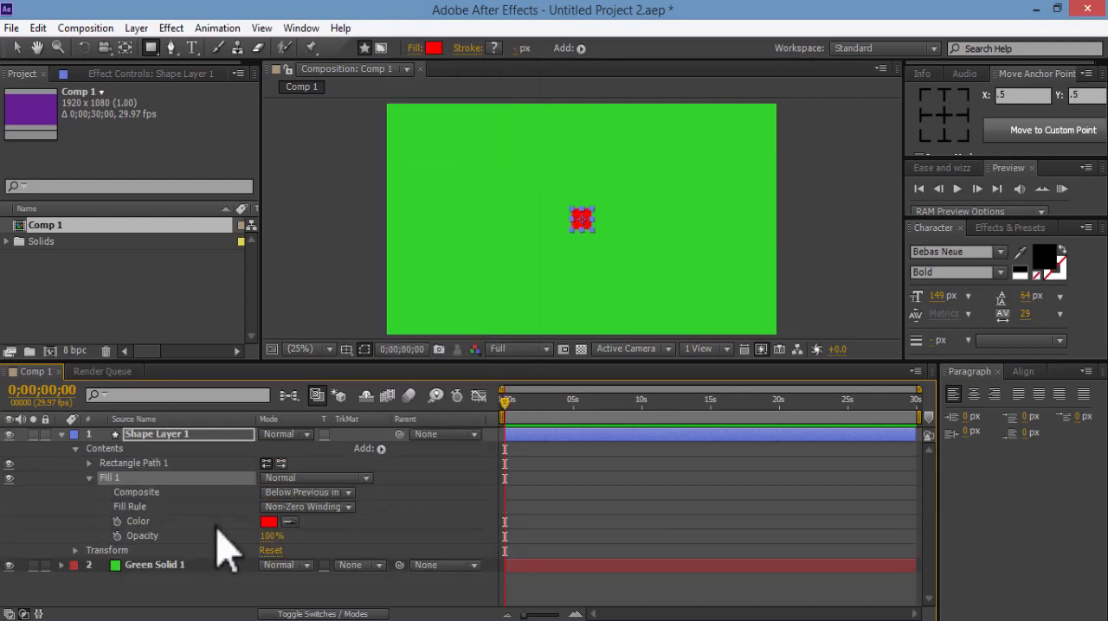
click(270, 523)
drag(588, 195, 591, 219)
click(719, 149)
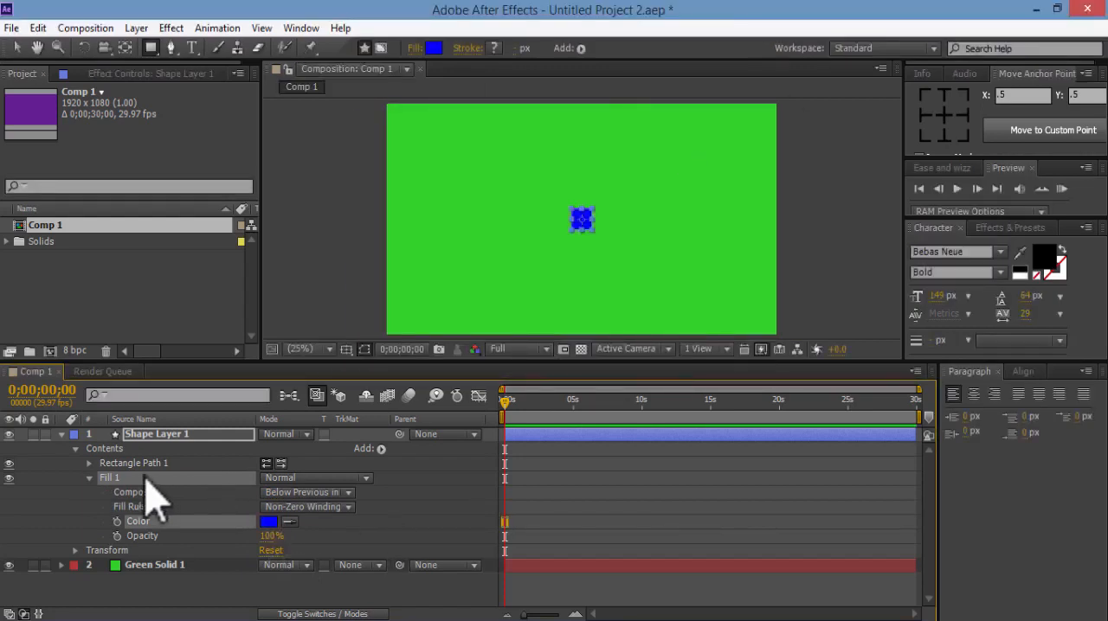
click(89, 477)
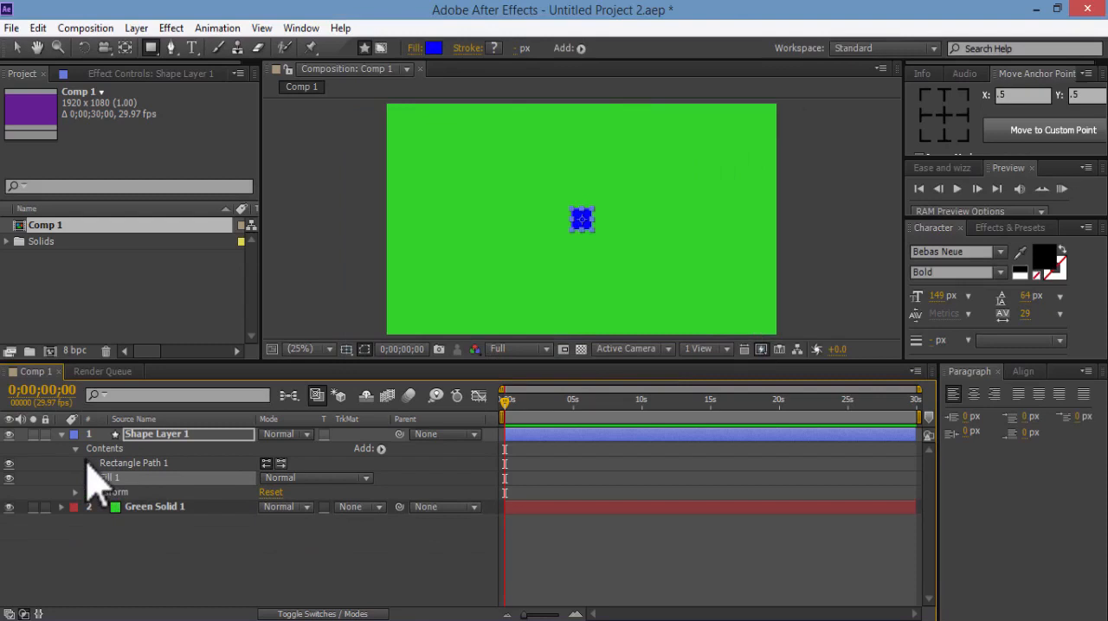
Set the height of the rectangle path to 1080
click(88, 463)
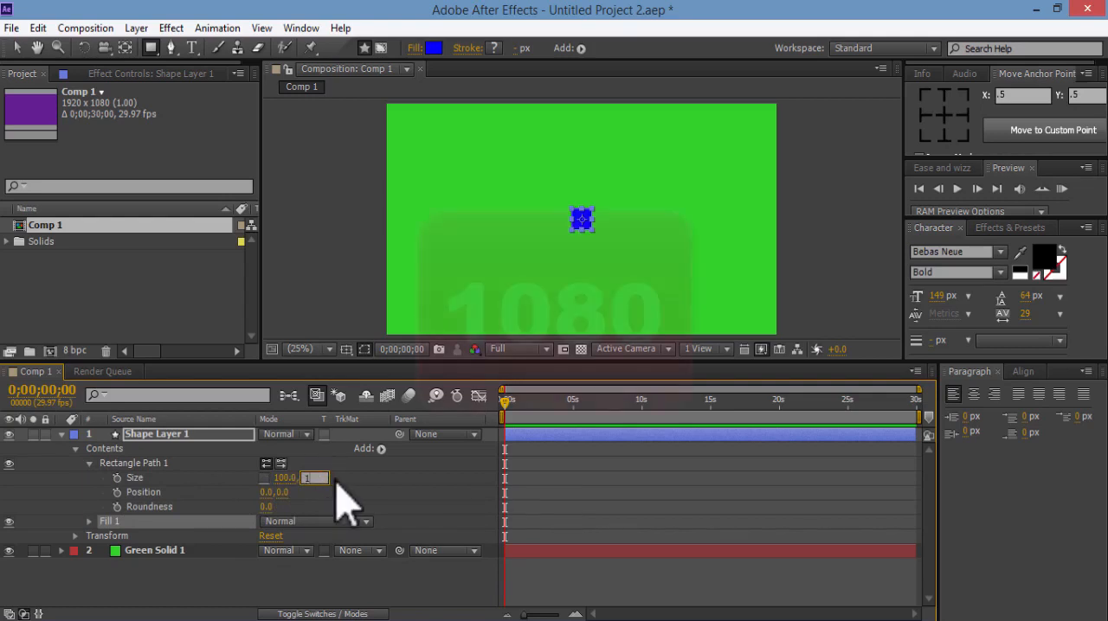
text(108)
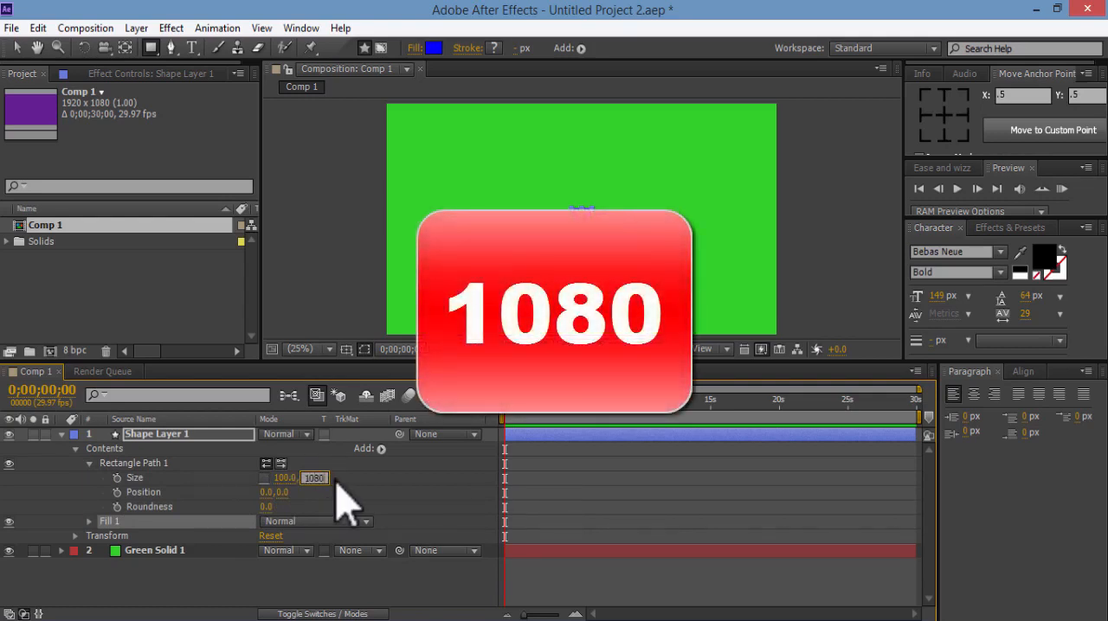
text(0)
key(Return)
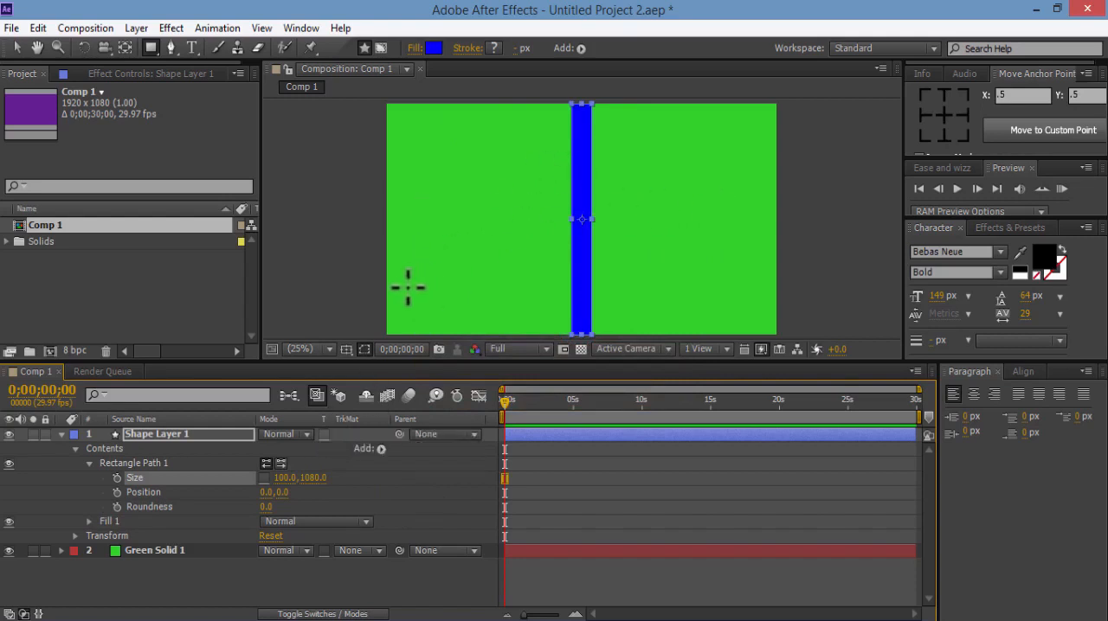
Set the rectangle path's width to one tenth of the composition width by entering 1920/10
click(19, 49)
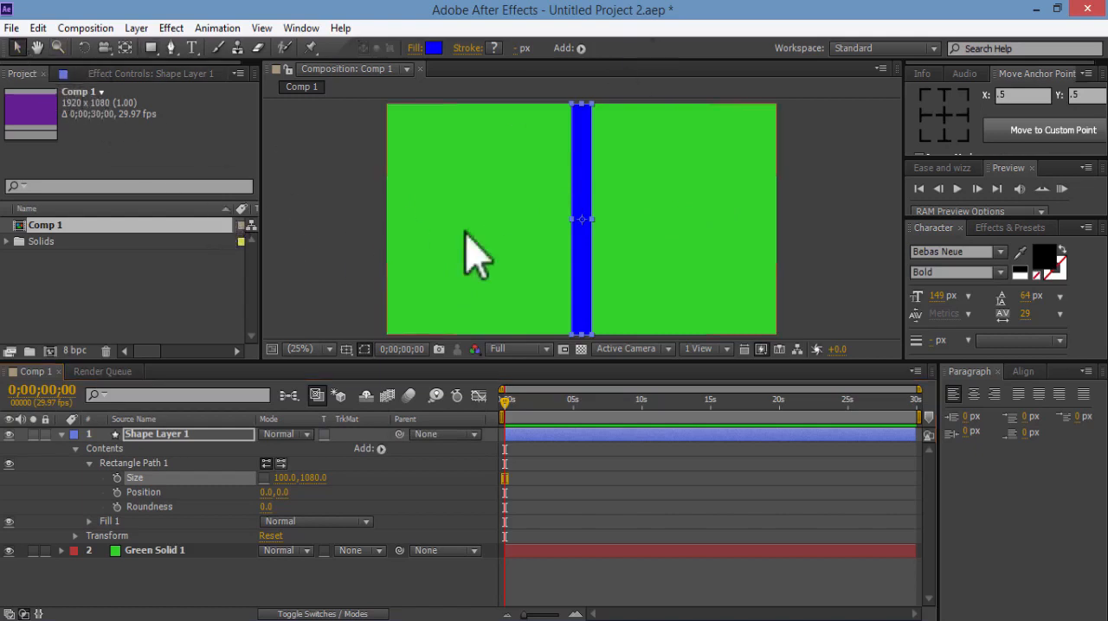
click(281, 478)
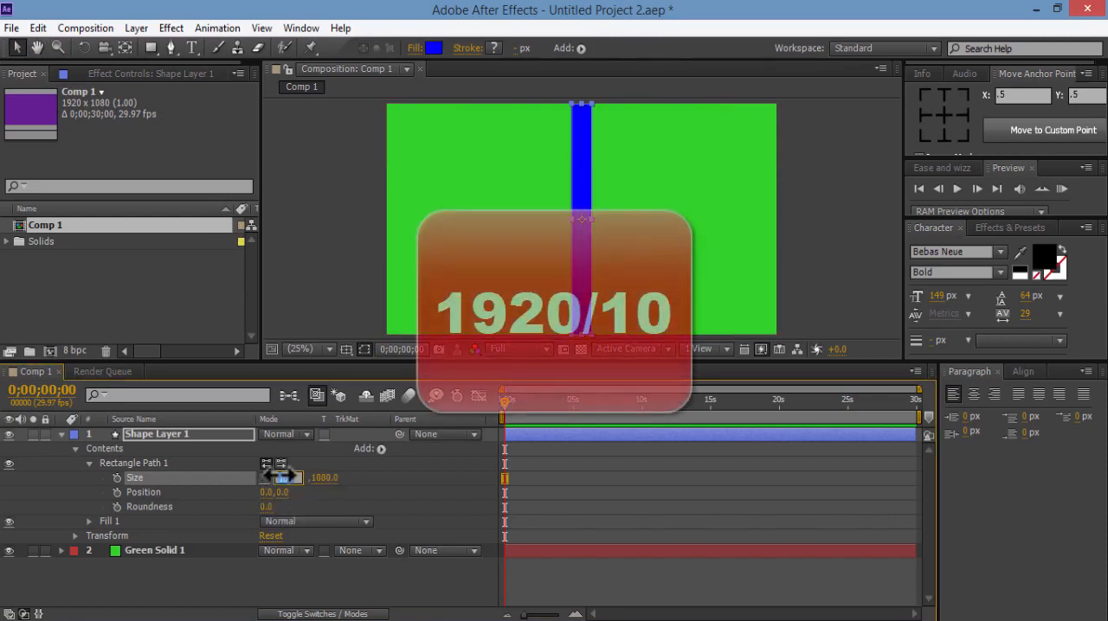
text(1920)
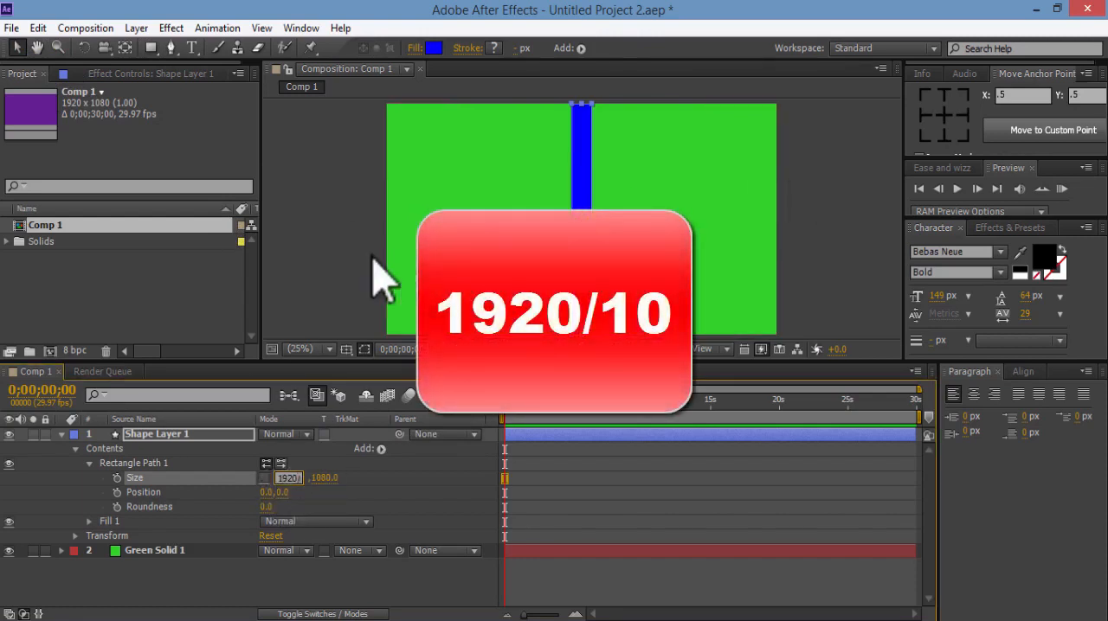
key(Return)
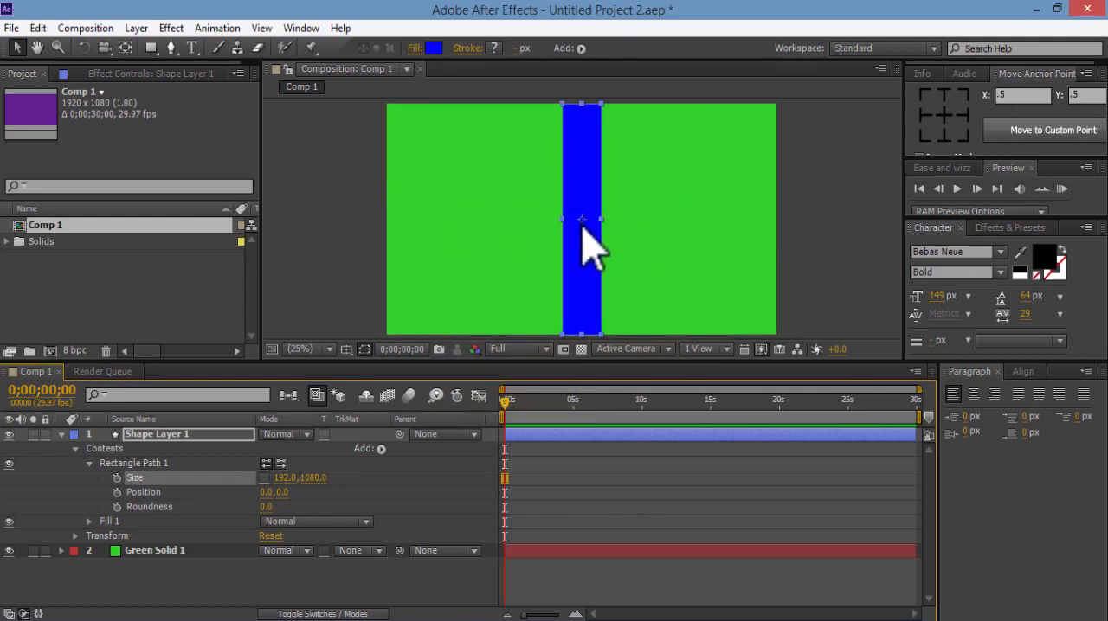
Move the shape layer's anchor point to its bottom-left corner and set its X position to 0
click(922, 146)
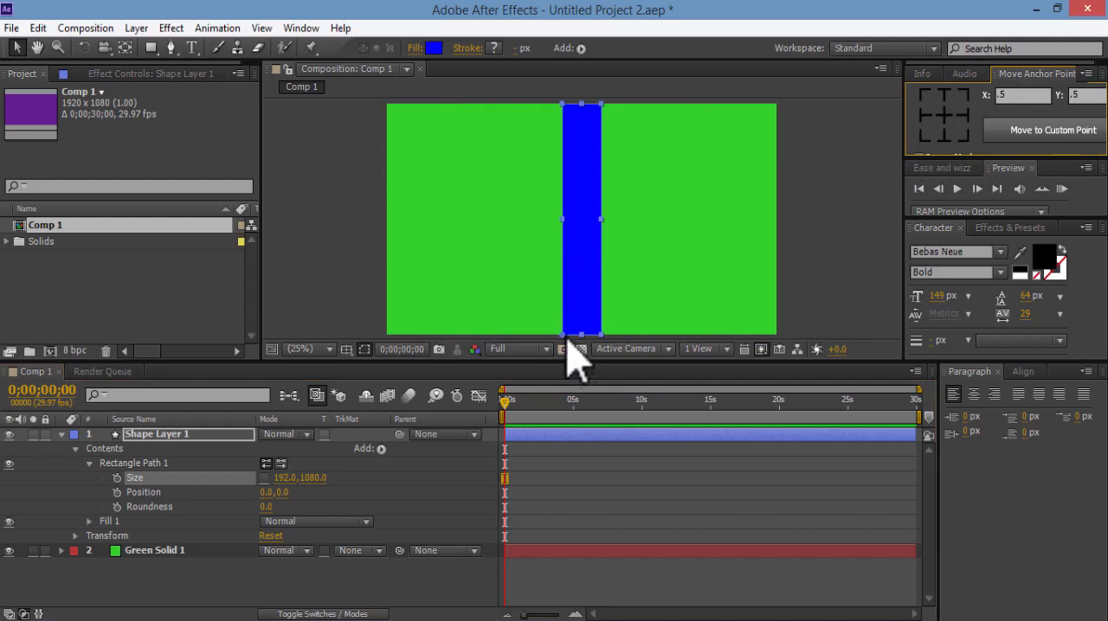
click(200, 436)
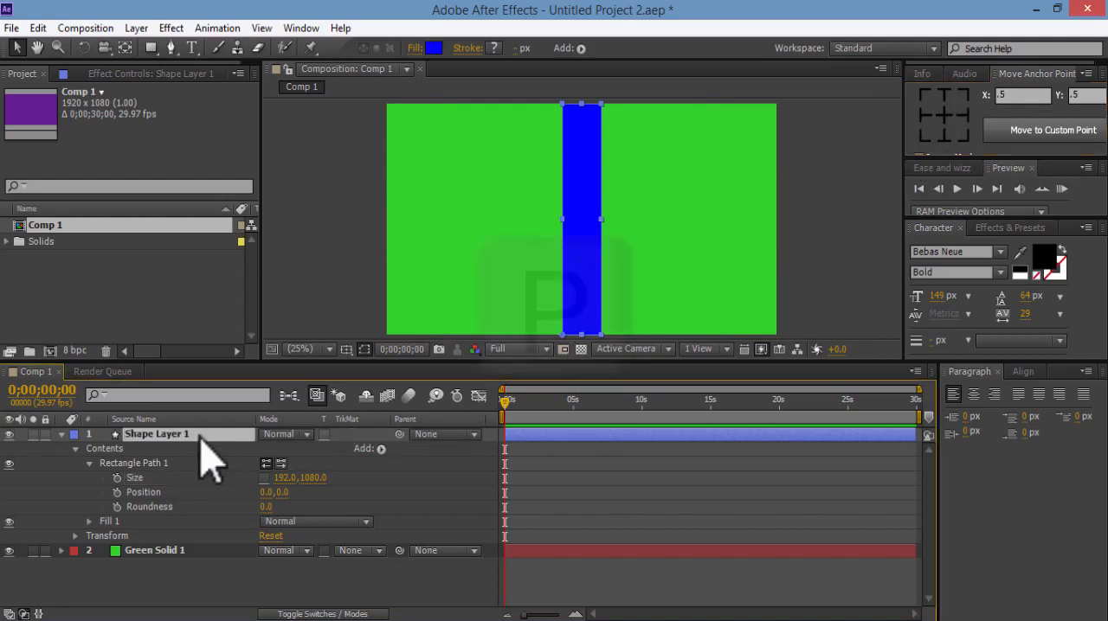
key(p)
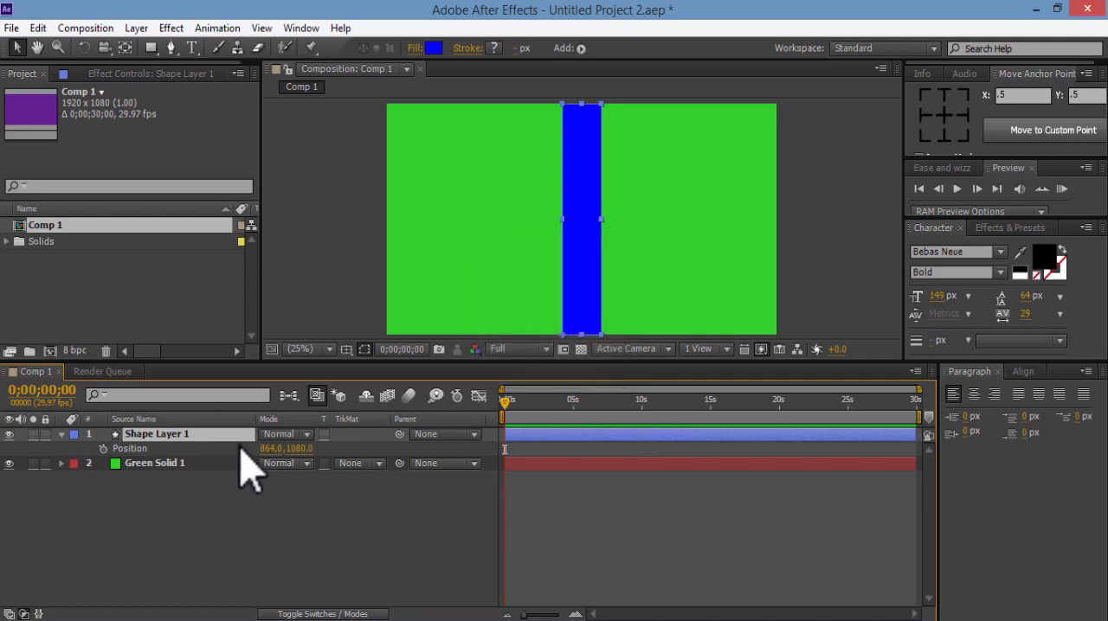
drag(270, 448, 260, 448)
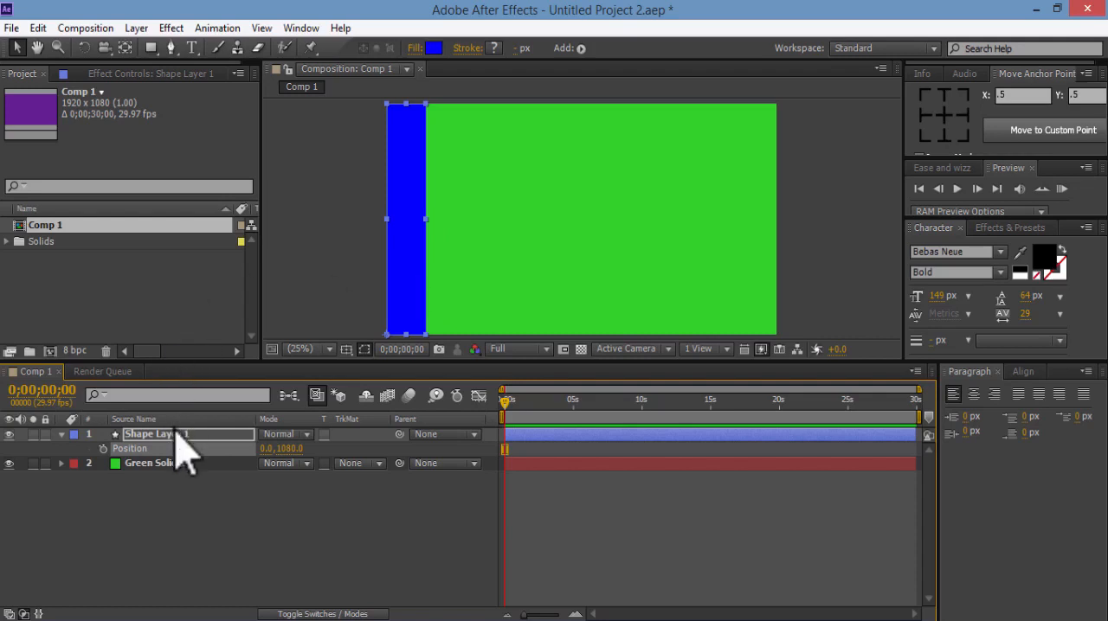
Unlink the shape layer's Scale proportions and set a 100% Scale keyframe at frame 10
key(s)
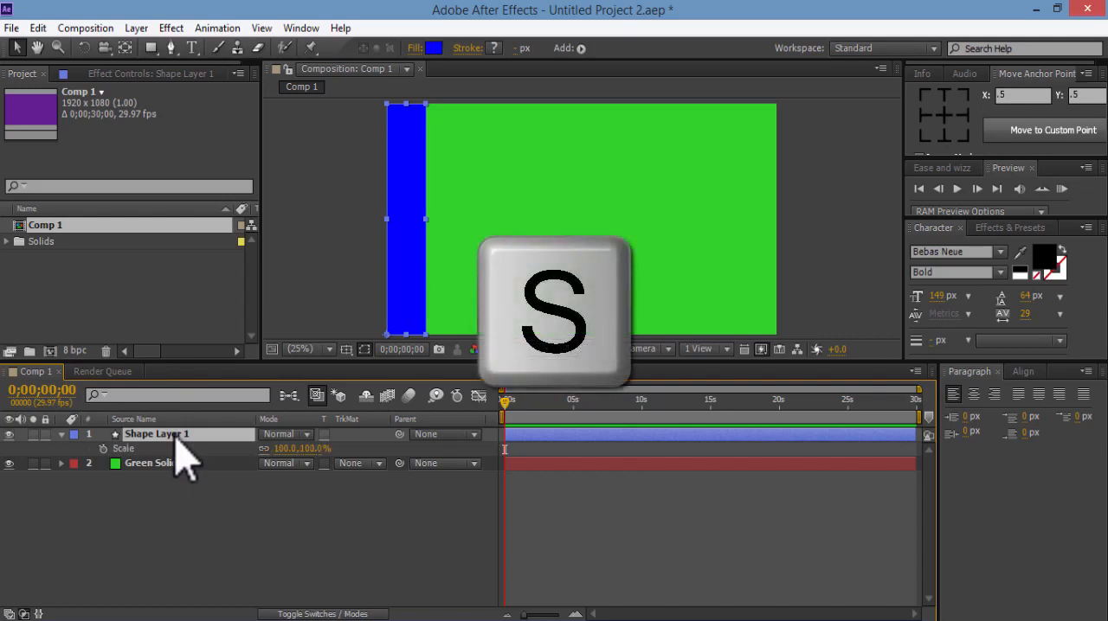
key(shift+Page_Down)
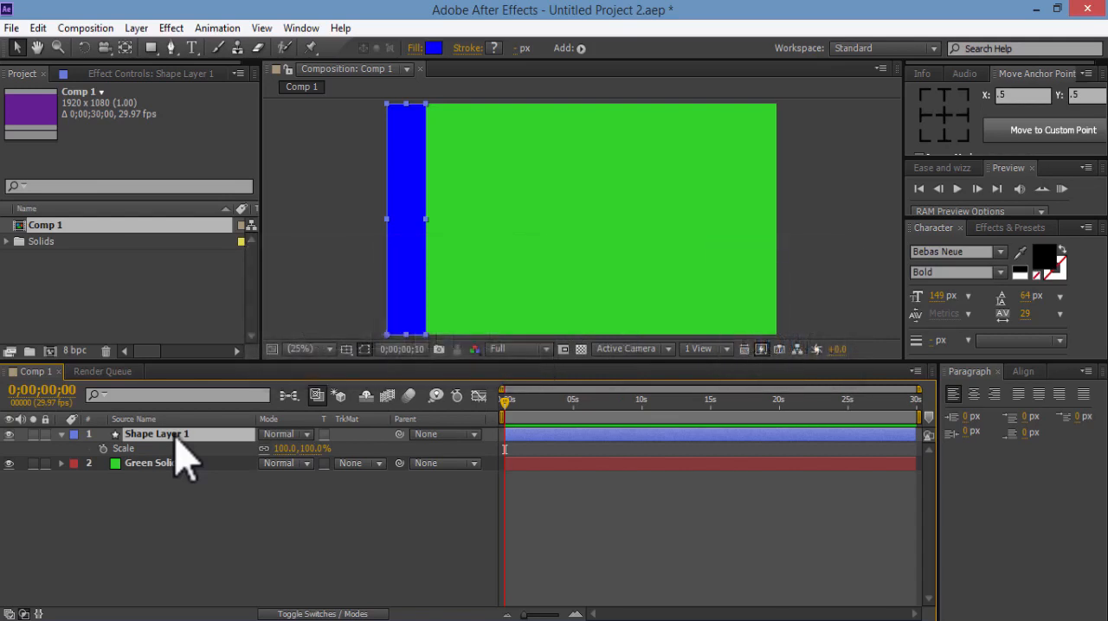
key(shift+Page_Down)
drag(524, 614, 553, 615)
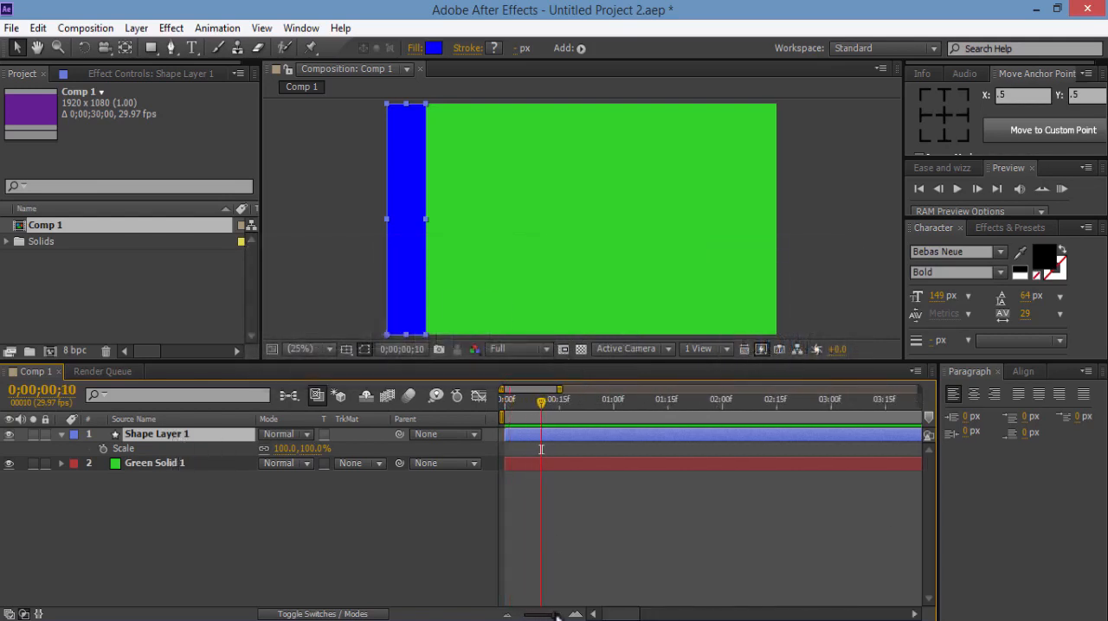
click(264, 449)
click(102, 449)
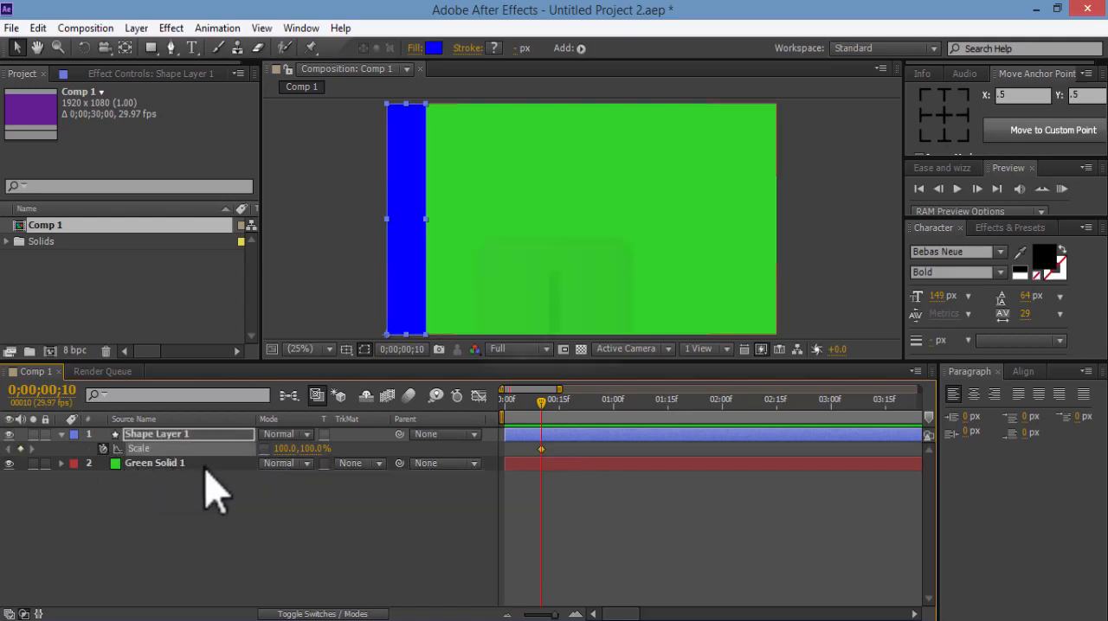
Keyframe the shape layer's vertical scale at 0% on the first frame, keeping the horizontal scale at 100%
key(i)
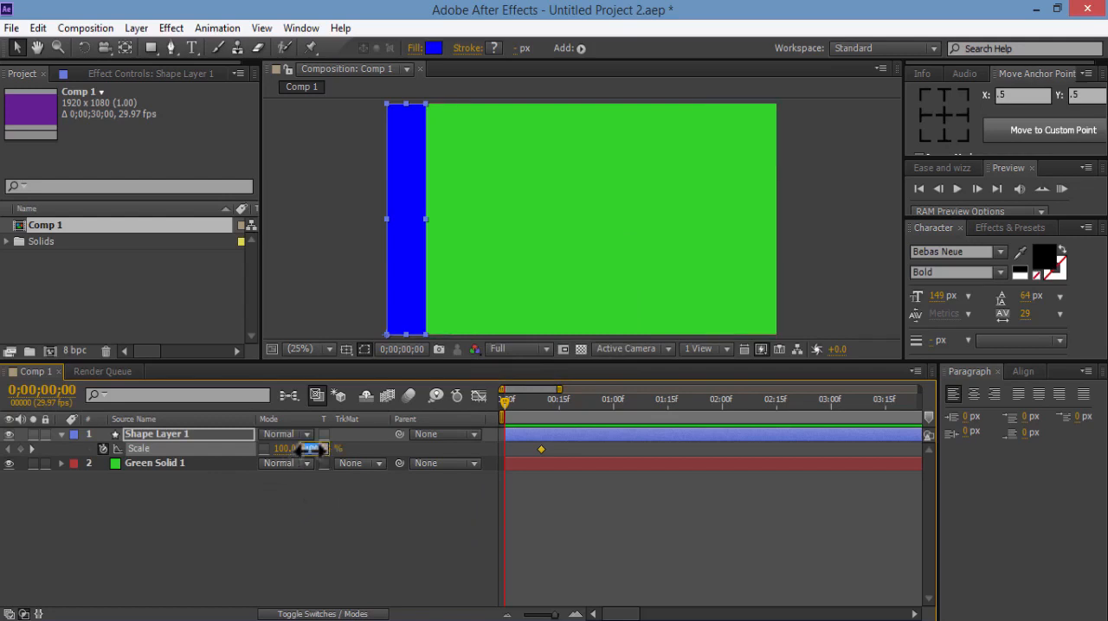
drag(312, 449, 310, 449)
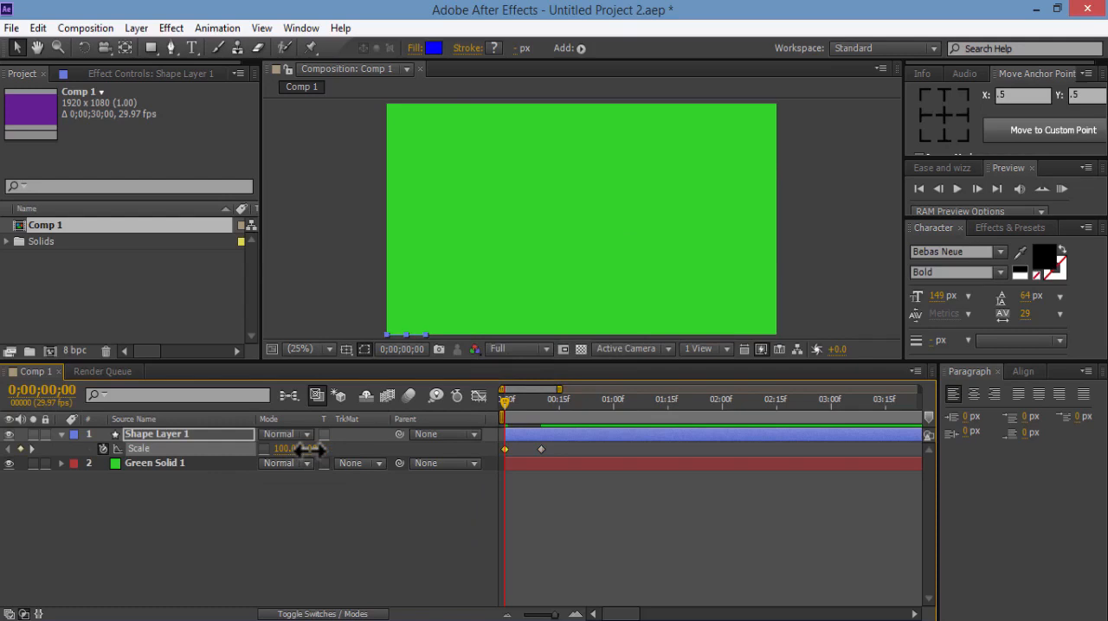
click(567, 454)
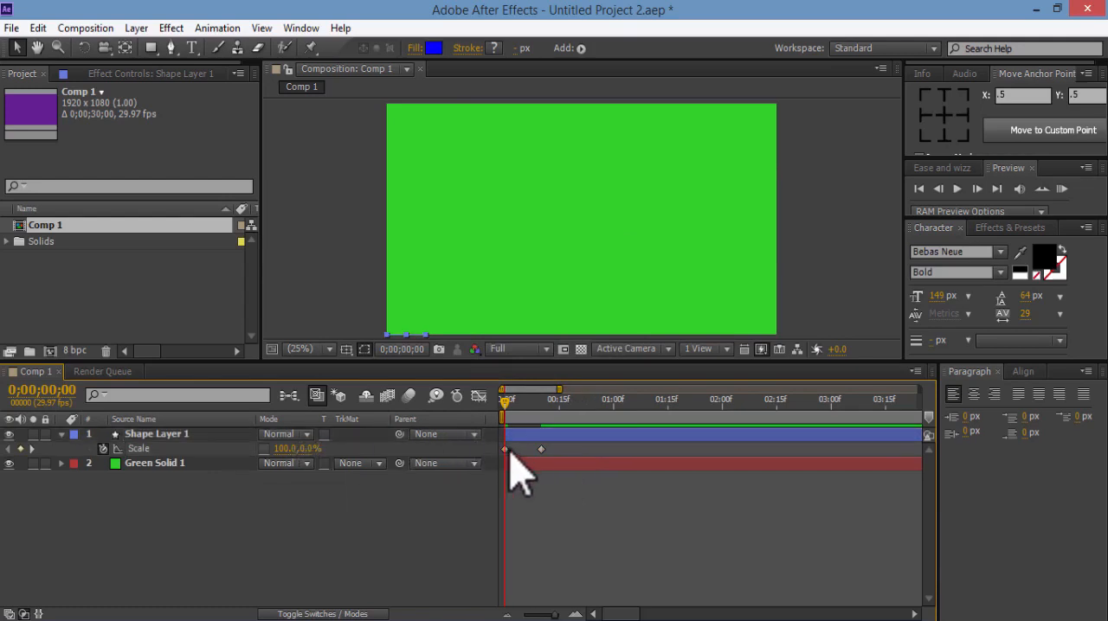
Apply Easy Ease to both Scale keyframes of Shape Layer 1
click(507, 452)
key(F9)
right_click(541, 450)
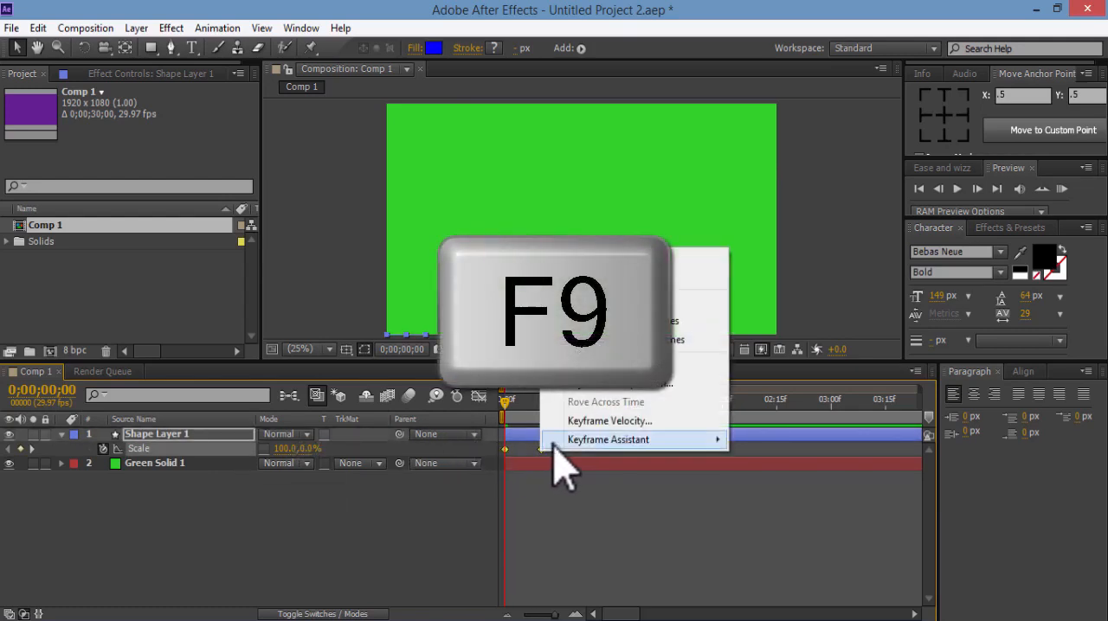
mouse_move(554, 447)
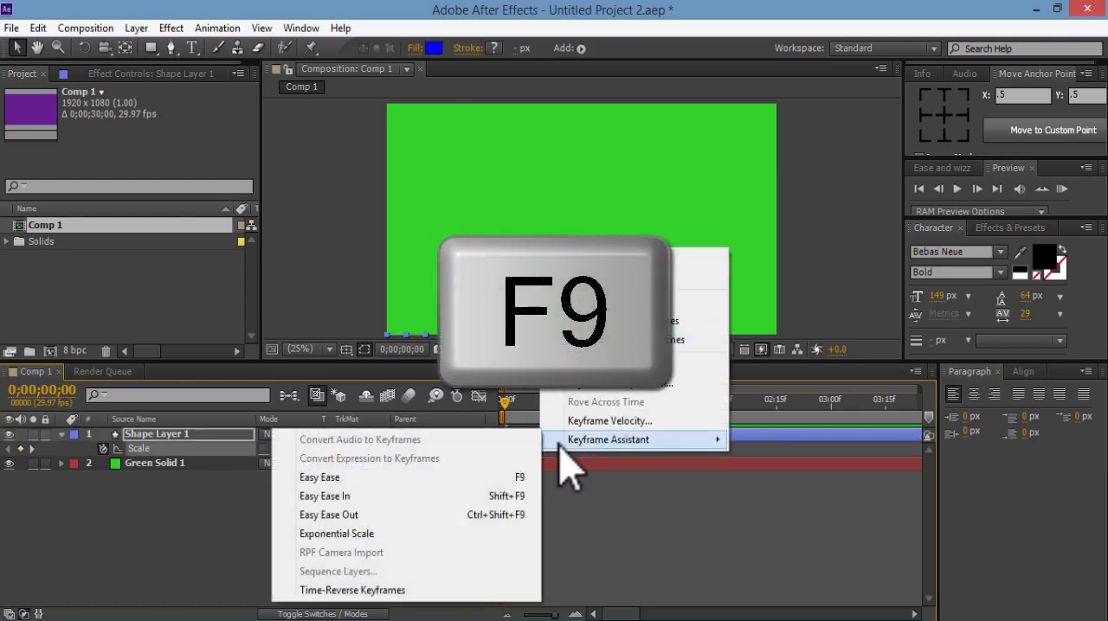
click(520, 477)
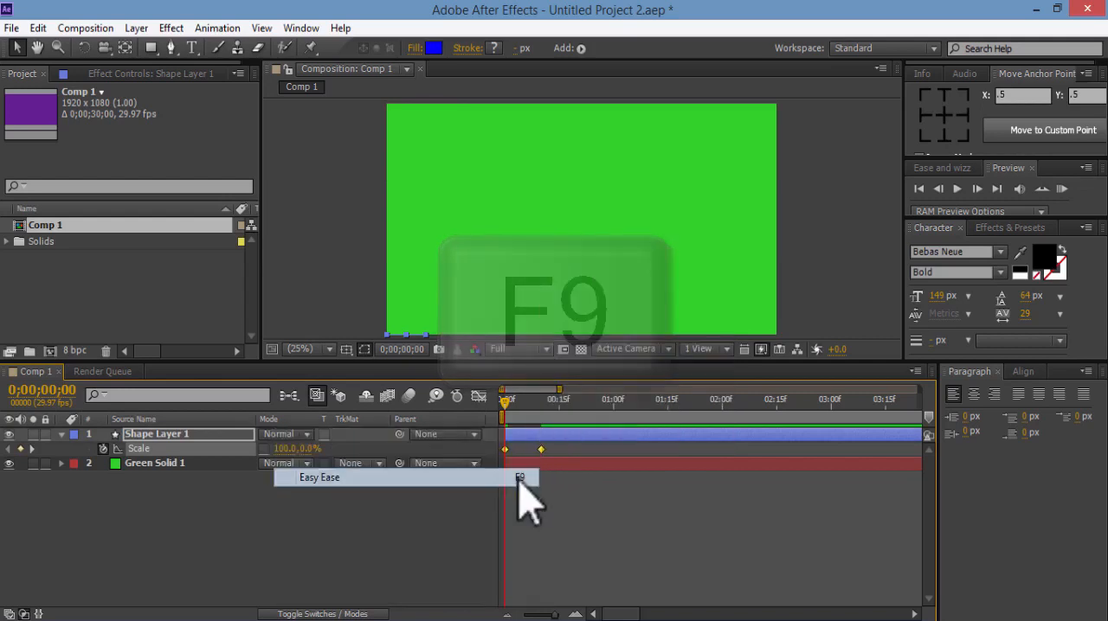
Reshape the Scale speed graph so the bar rises fastest near the start and slows gradually toward its last keyframe, and preview the motion
click(481, 397)
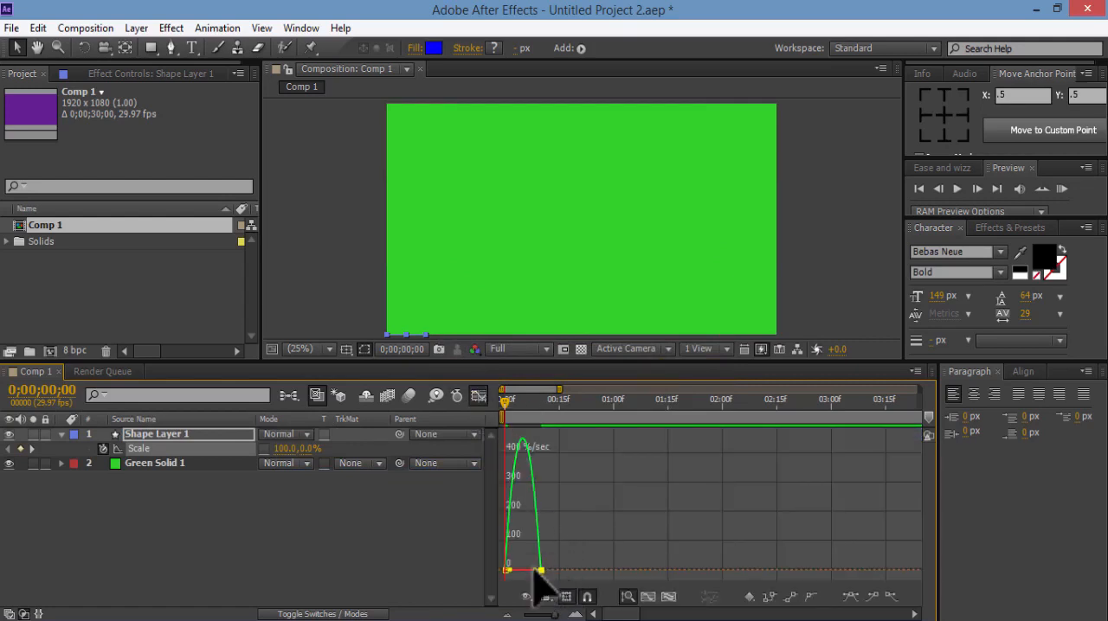
mouse_move(533, 569)
mouse_down()
mouse_move(519, 573)
mouse_move(546, 570)
mouse_up()
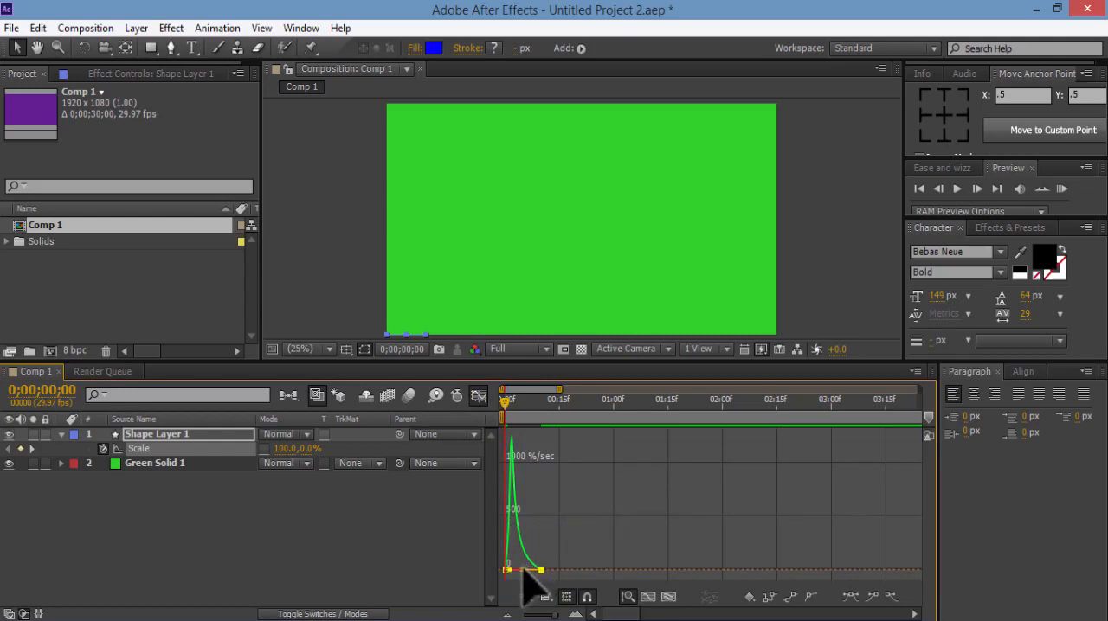
drag(520, 571, 520, 570)
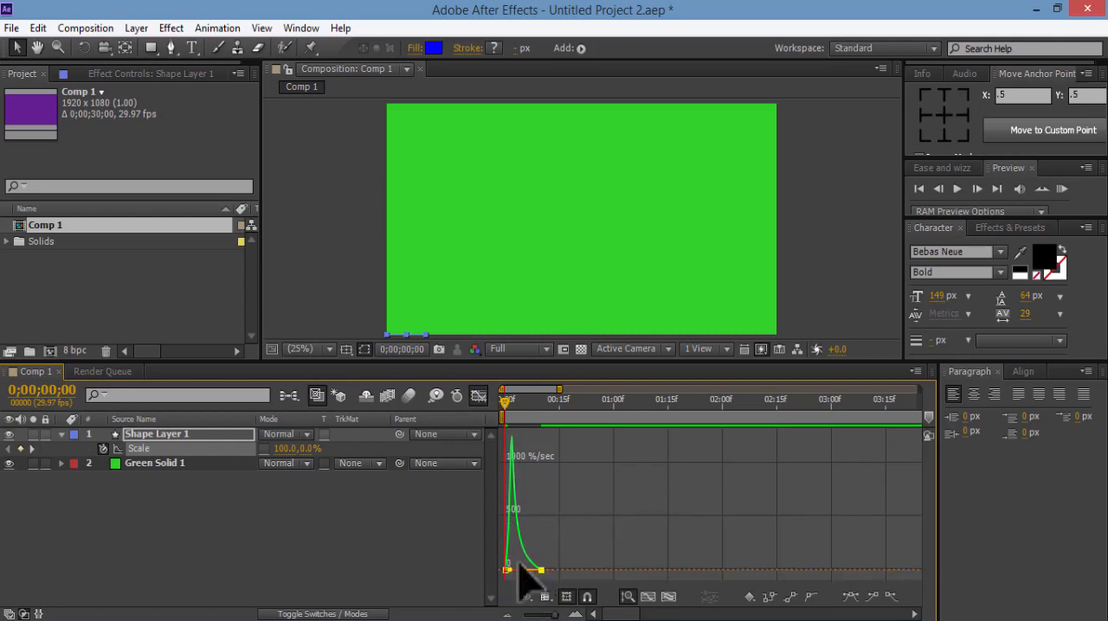
click(479, 396)
click(1063, 189)
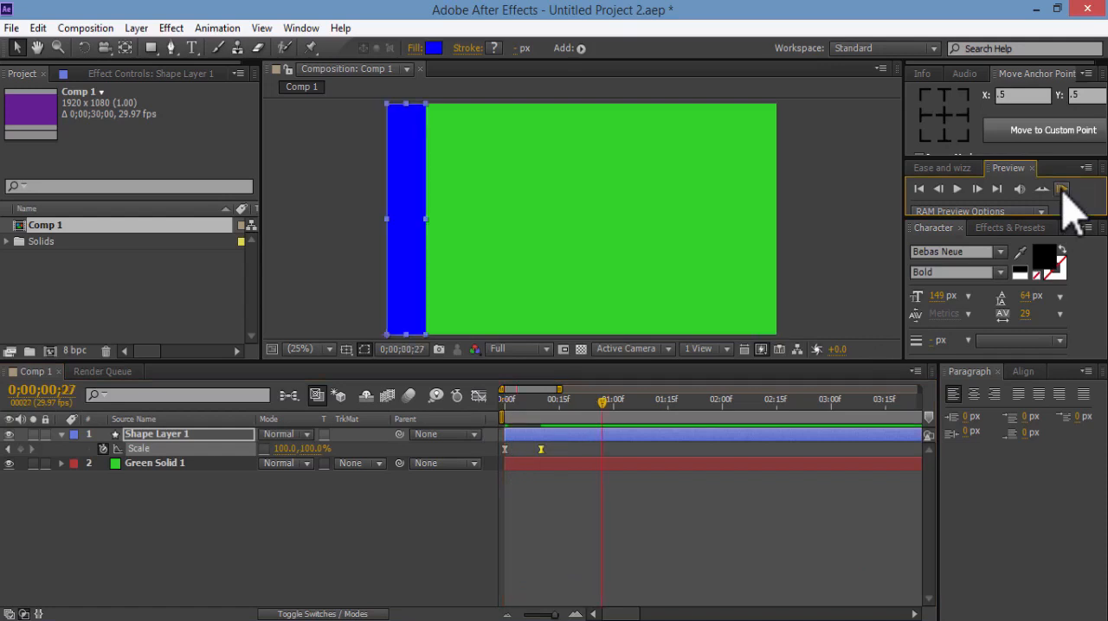
click(1062, 188)
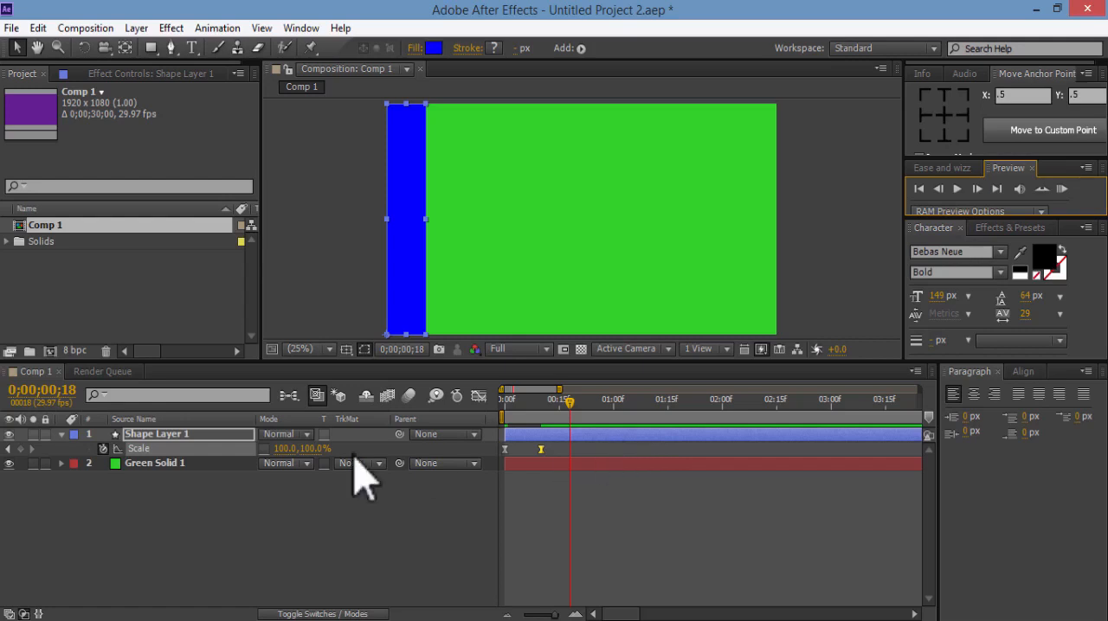
Duplicate Shape Layer 1 nine times to make ten bars, and collapse the original layer's properties
click(206, 435)
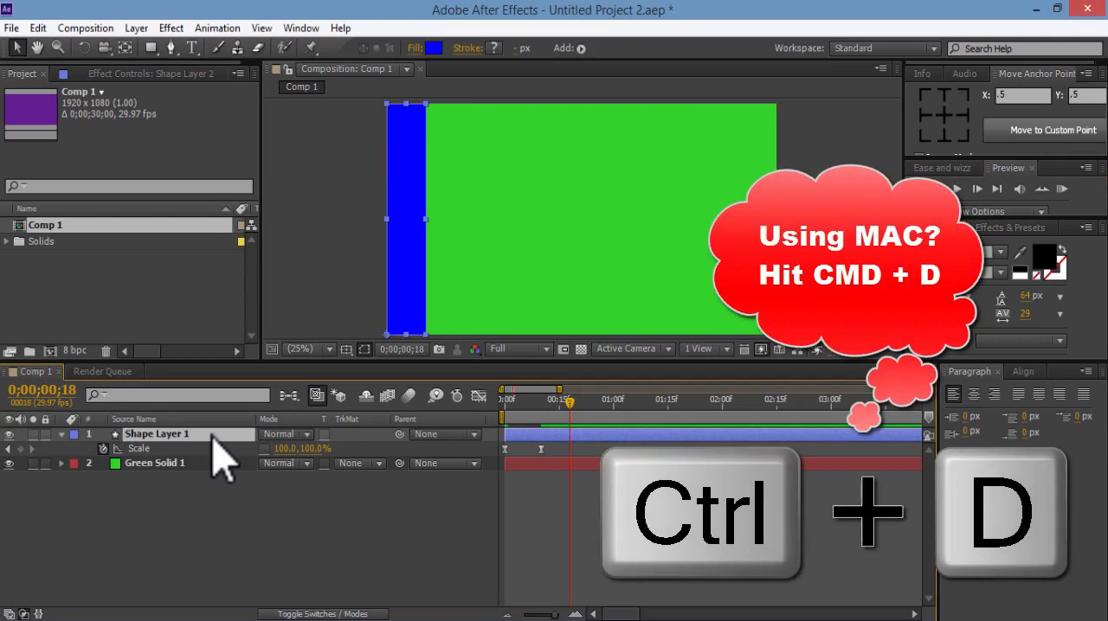
key(ctrl+d)
key(ctrl+d)
key(ctrl+d)
key(ctrl+d)
key(ctrl+d)
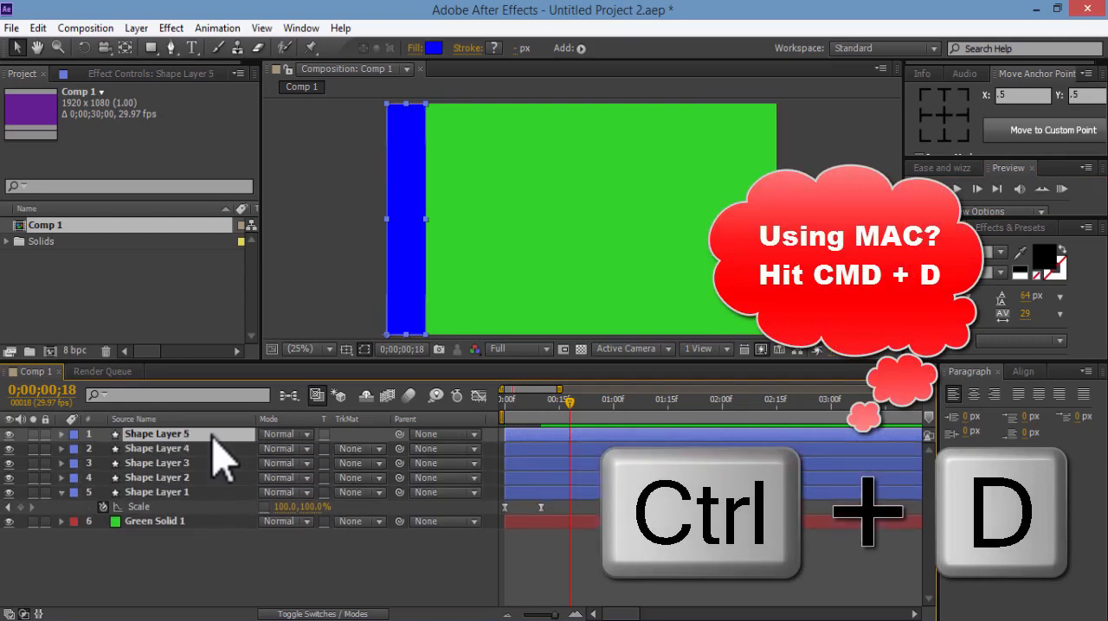
key(ctrl+d)
key(ctrl+d)
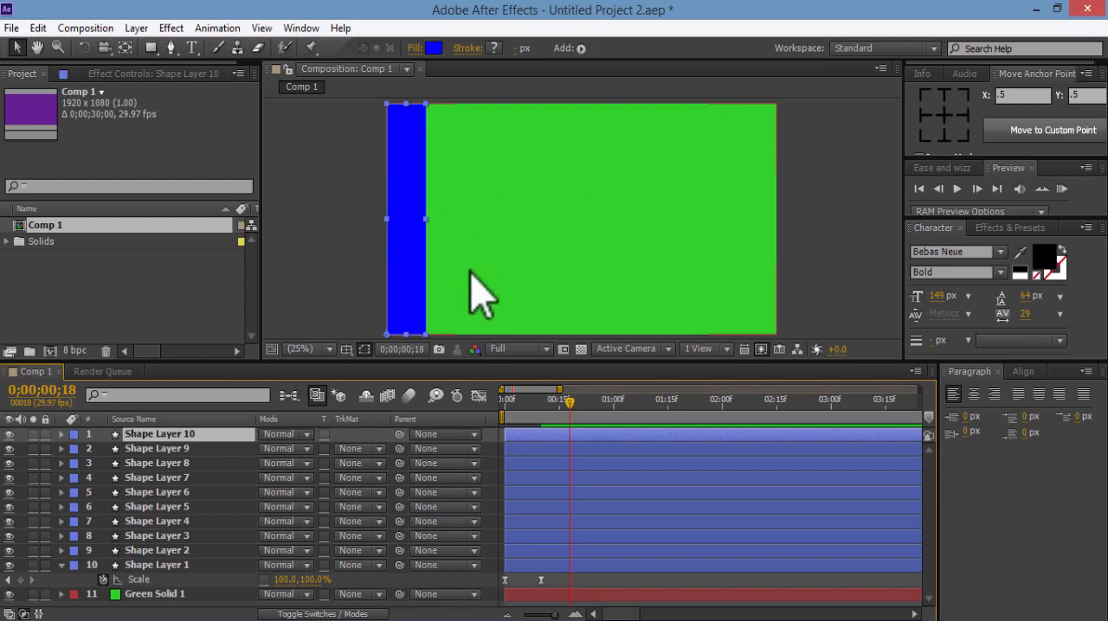
click(61, 567)
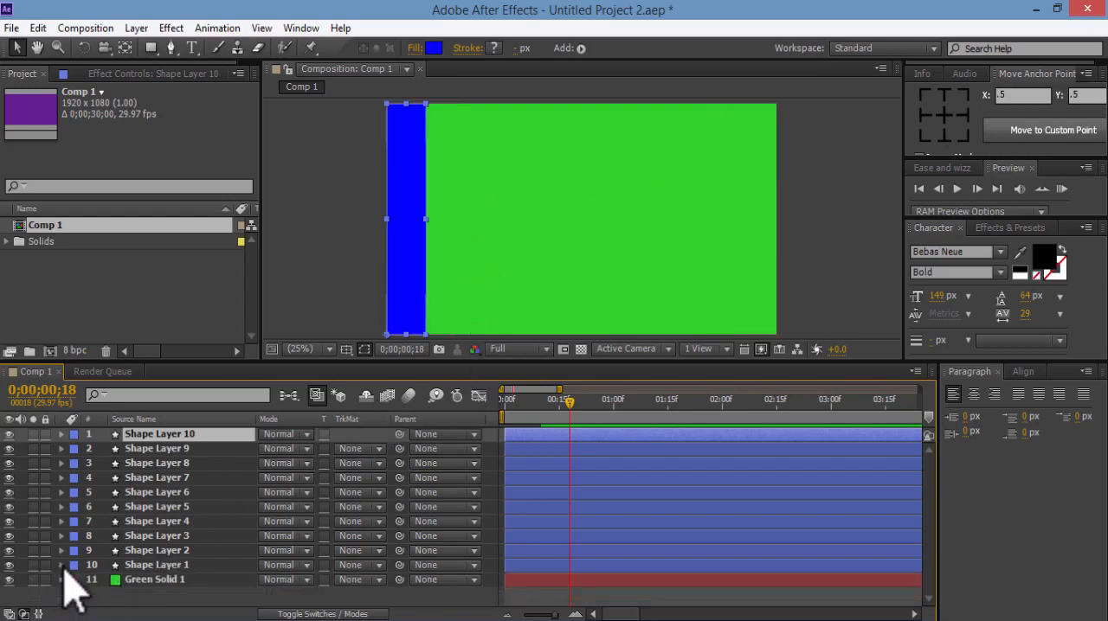
Reveal the Position property of Shape Layers 2 through 10 and enlarge the timeline area to show more layers
click(181, 567)
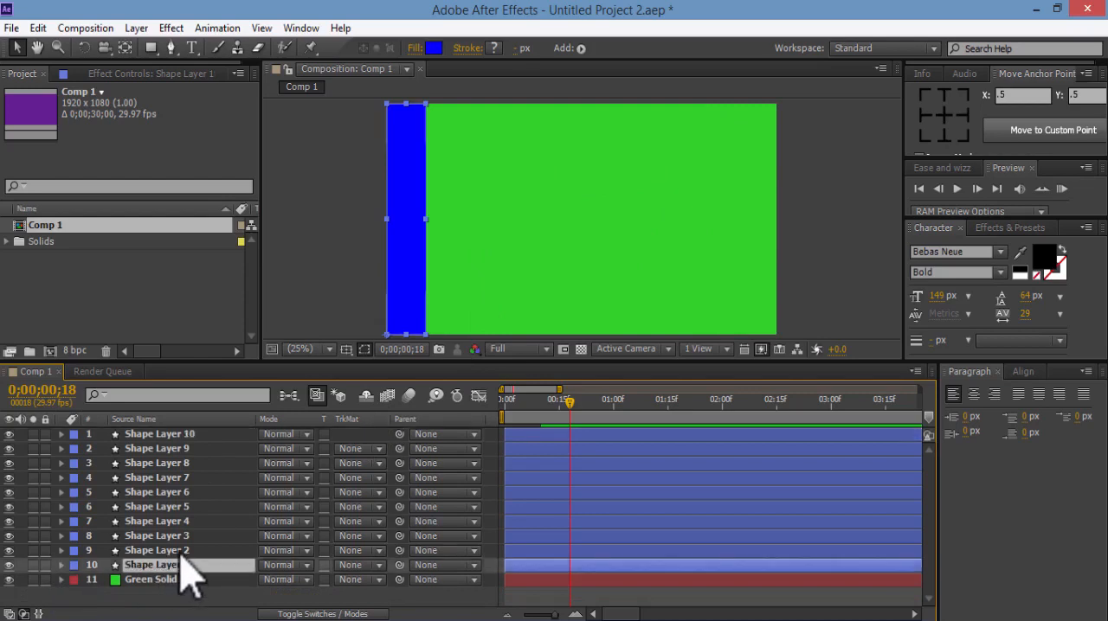
click(180, 551)
click(181, 538)
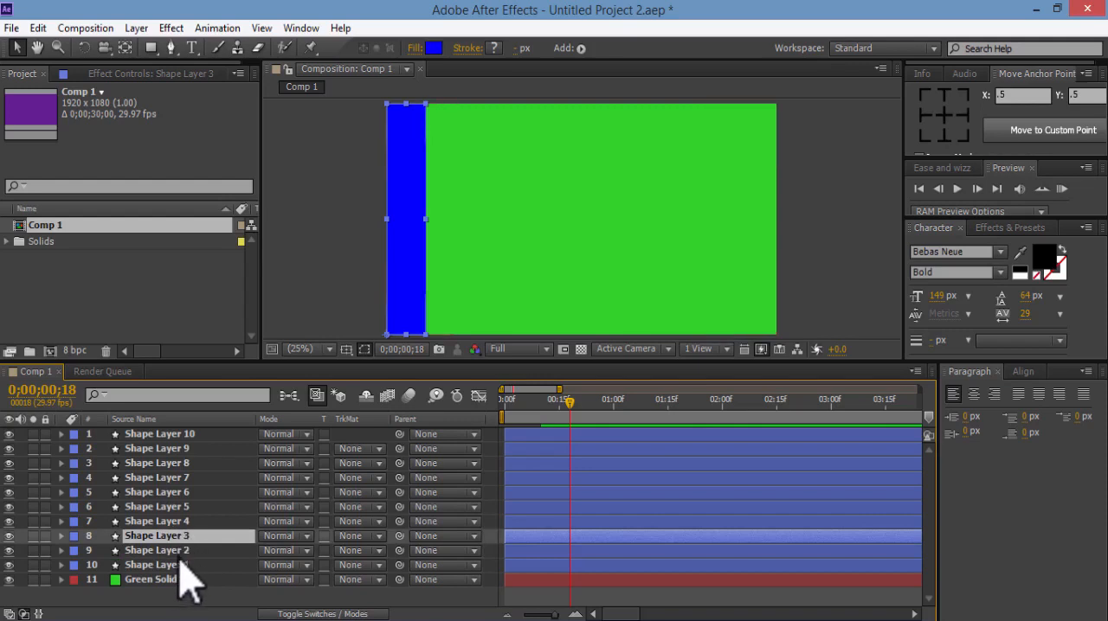
click(179, 553)
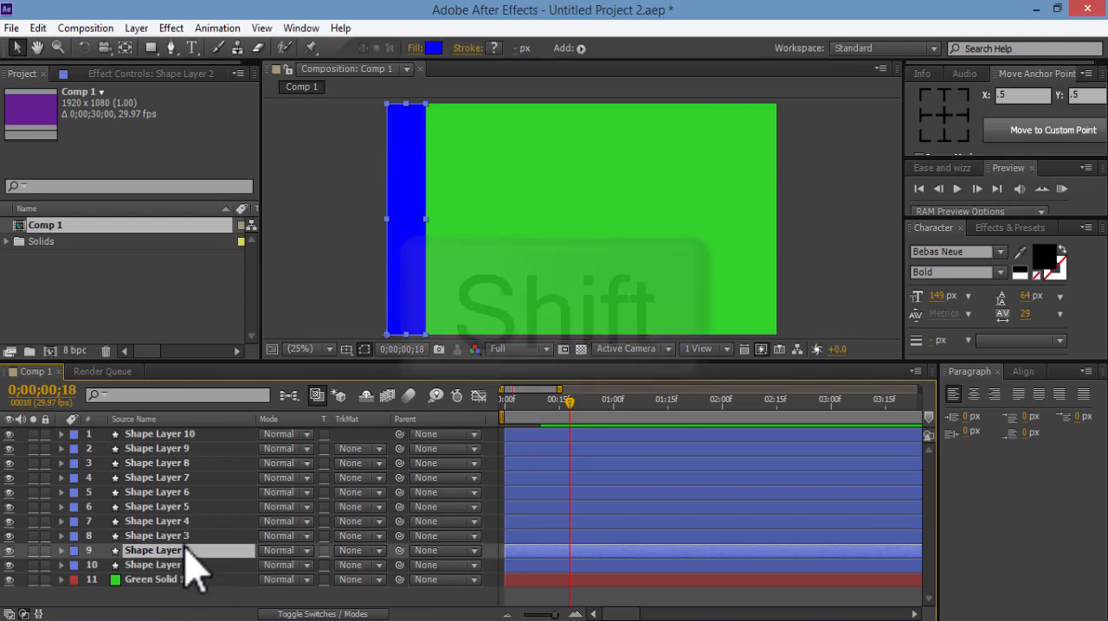
shift+click(202, 439)
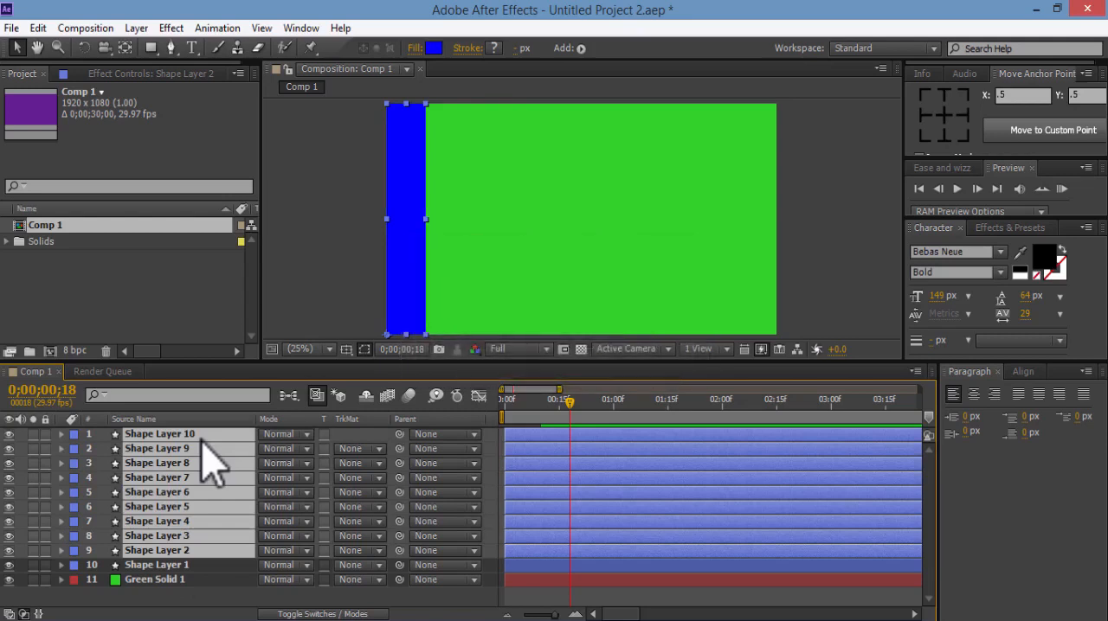
key(p)
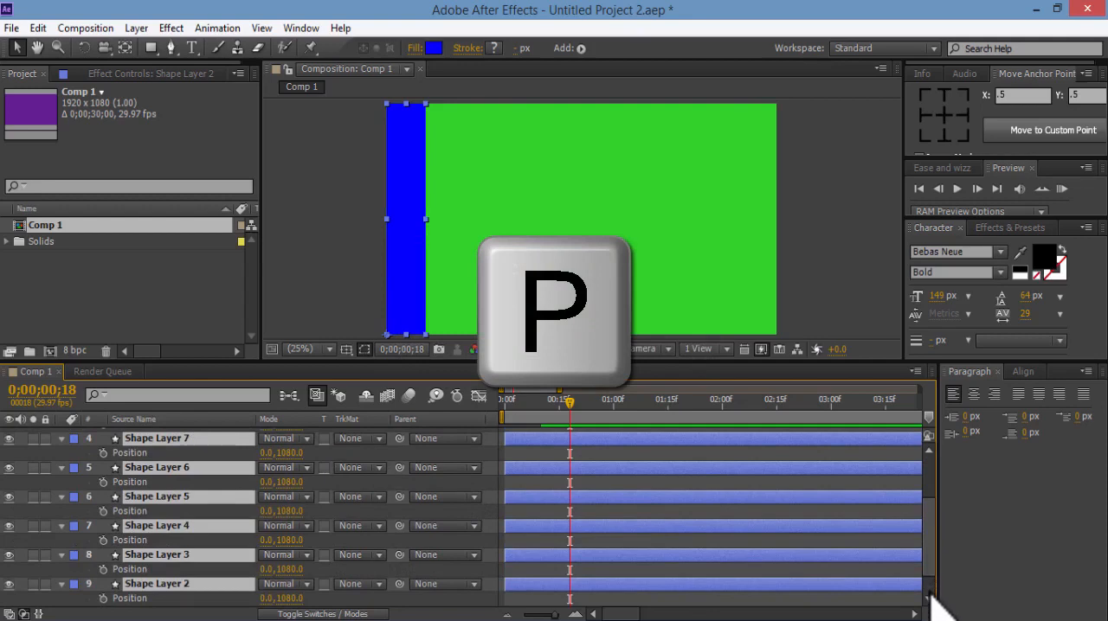
scroll(936, 604, down, 1)
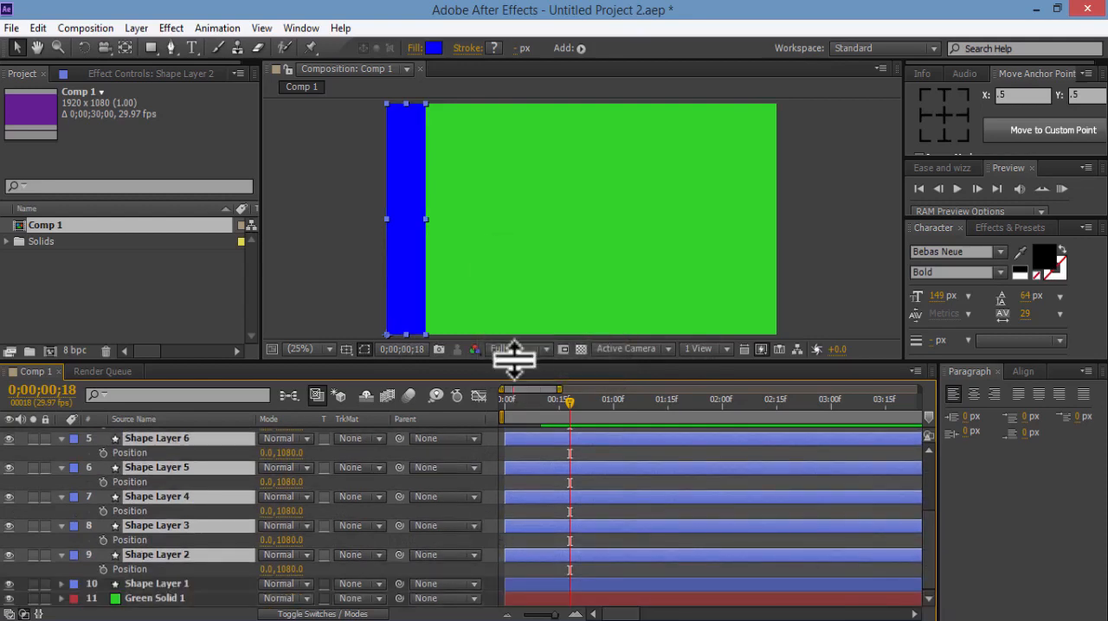
drag(514, 359, 509, 275)
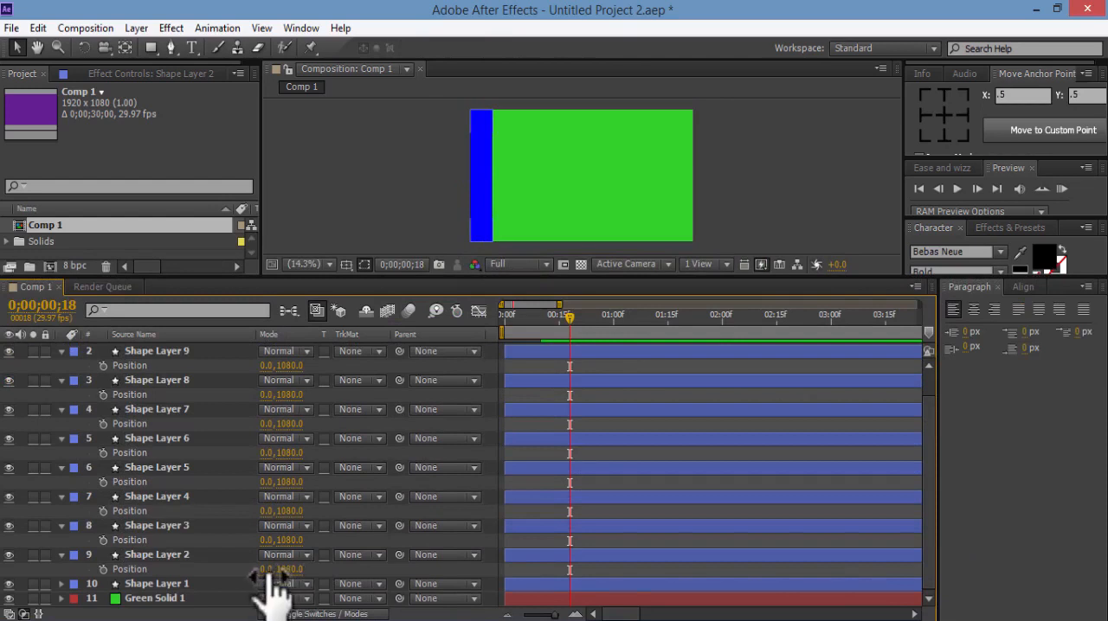
Set the X positions of Shape Layers 2, 3 and 4 to 192, 192*2 and 192*3
click(270, 570)
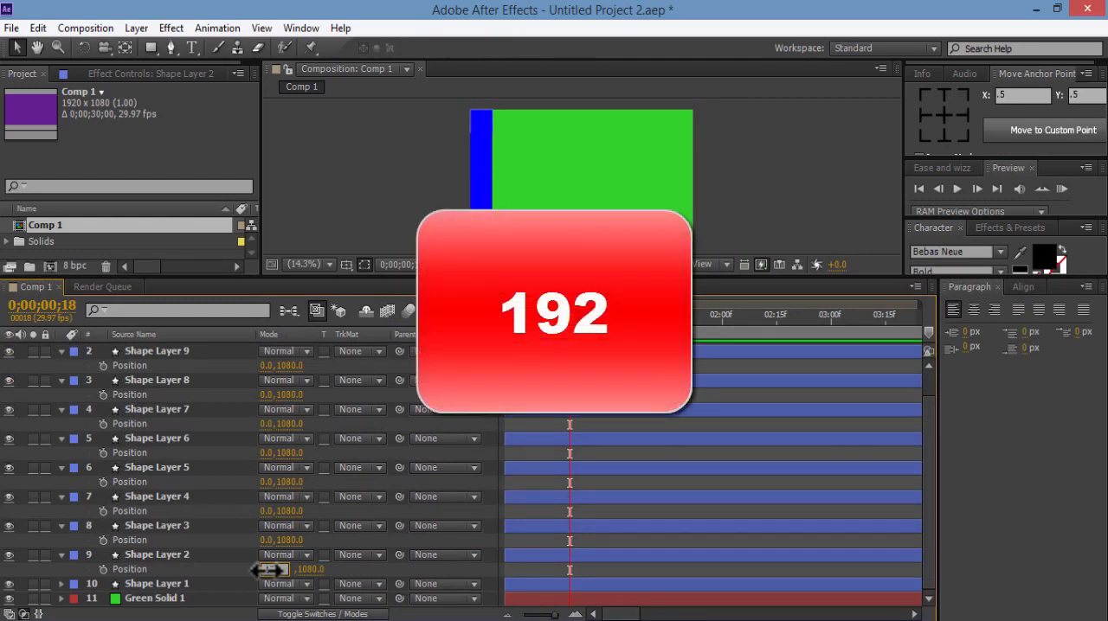
text(192)
key(Return)
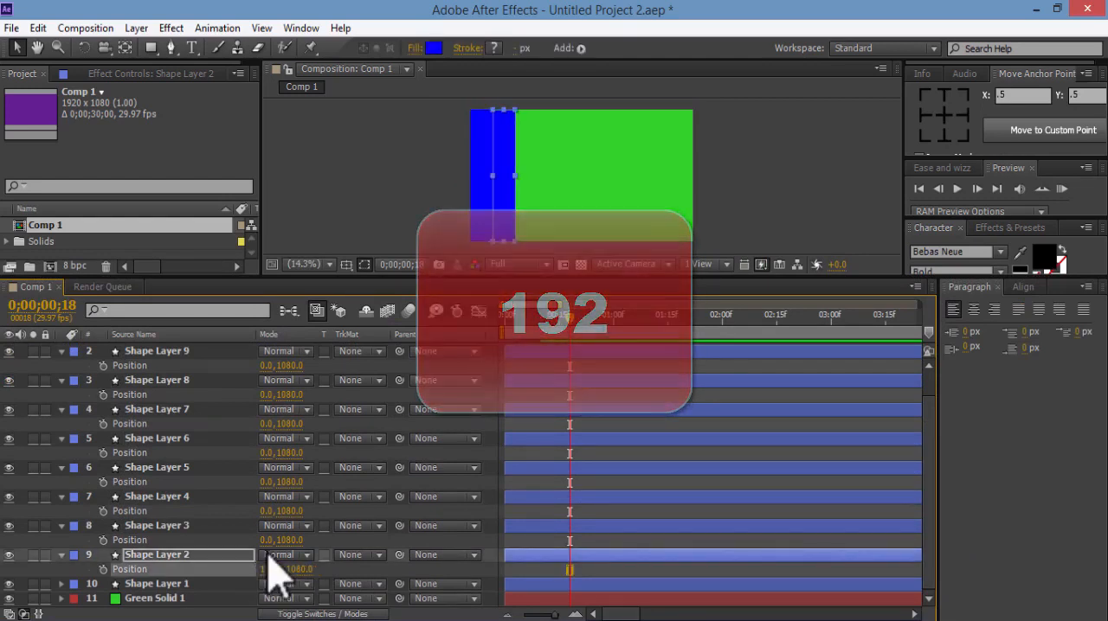
click(270, 540)
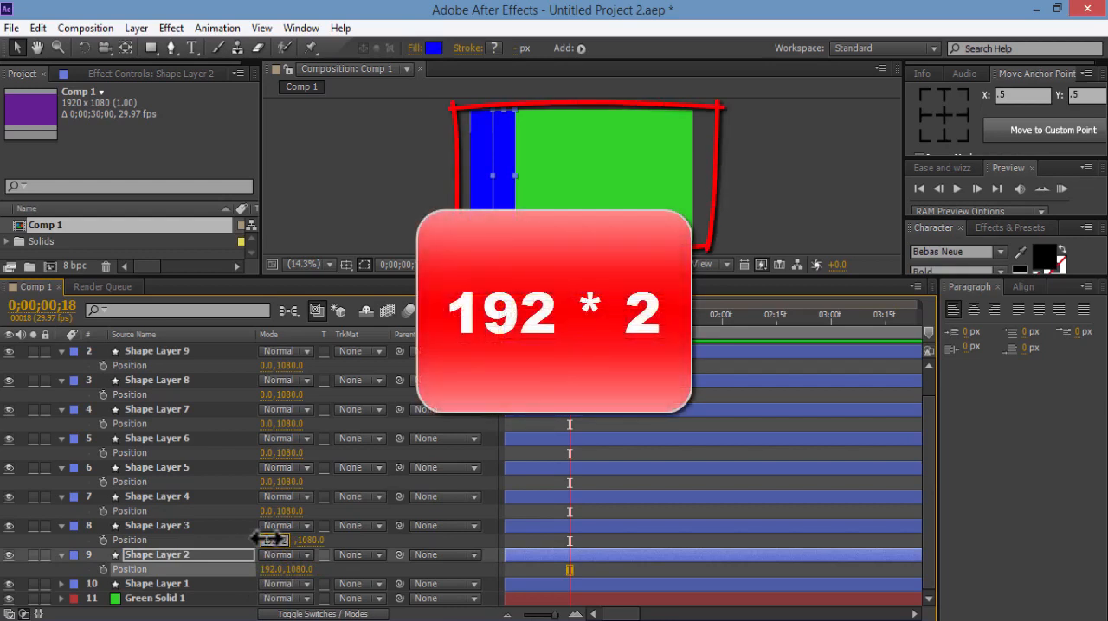
key(Return)
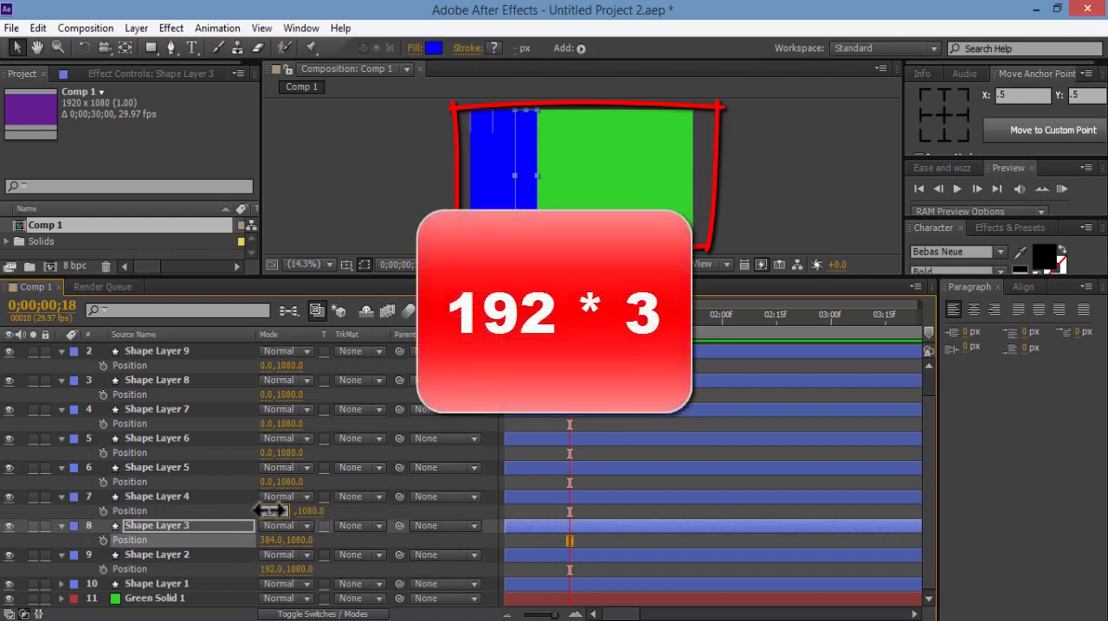
key(Return)
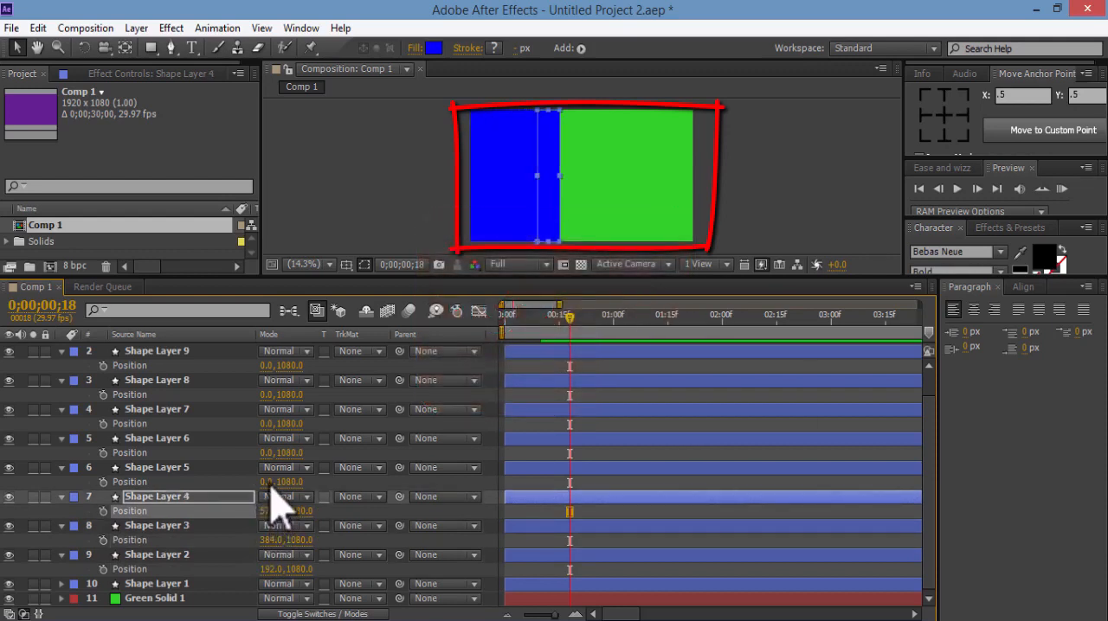
Set the X positions of Shape Layers 5, 6 and 7 to 768, 960 and 1152 in 192-pixel increments
click(269, 481)
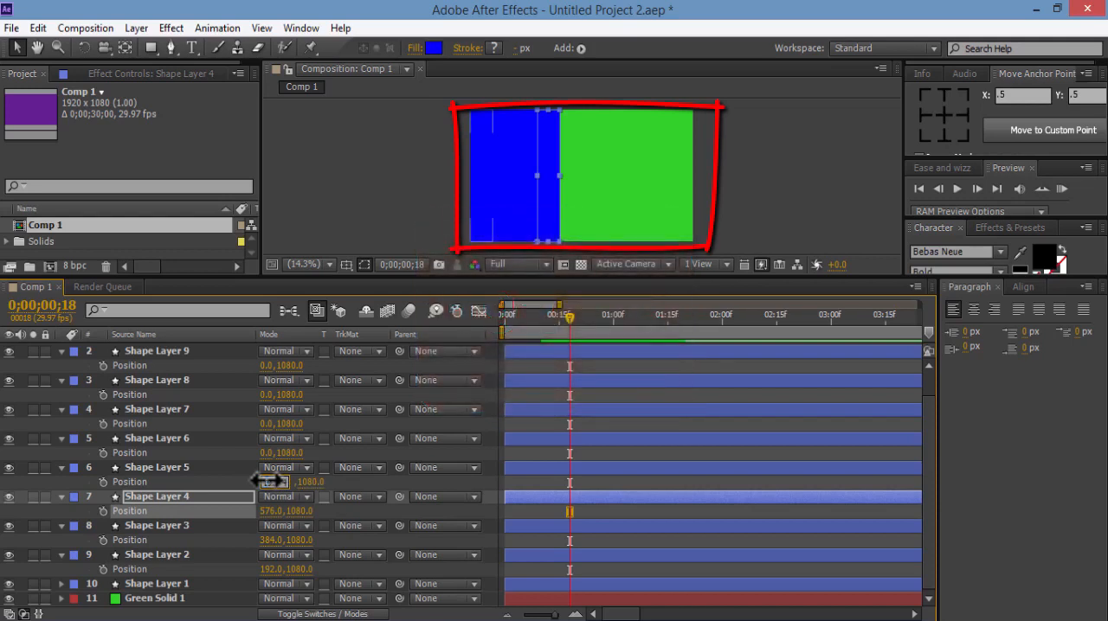
key(Return)
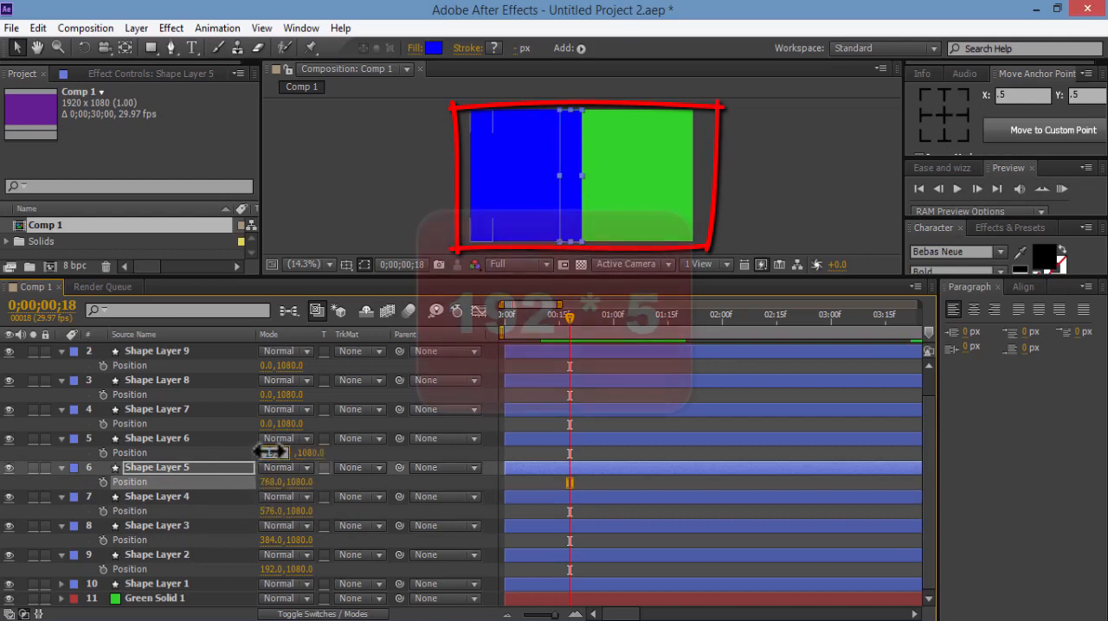
key(Return)
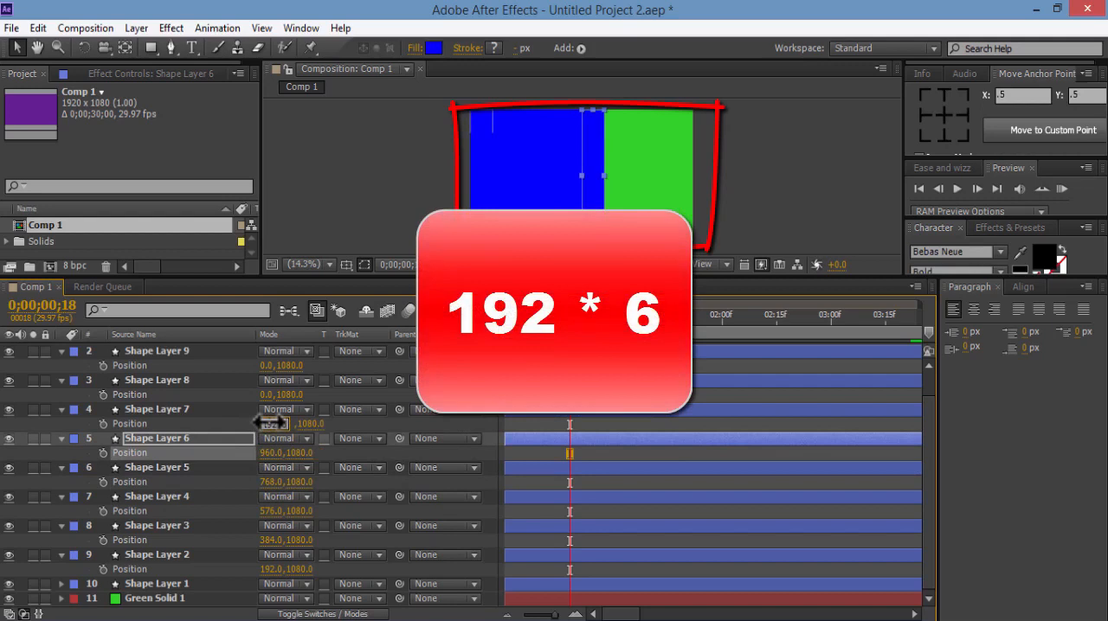
text(192*6)
key(Return)
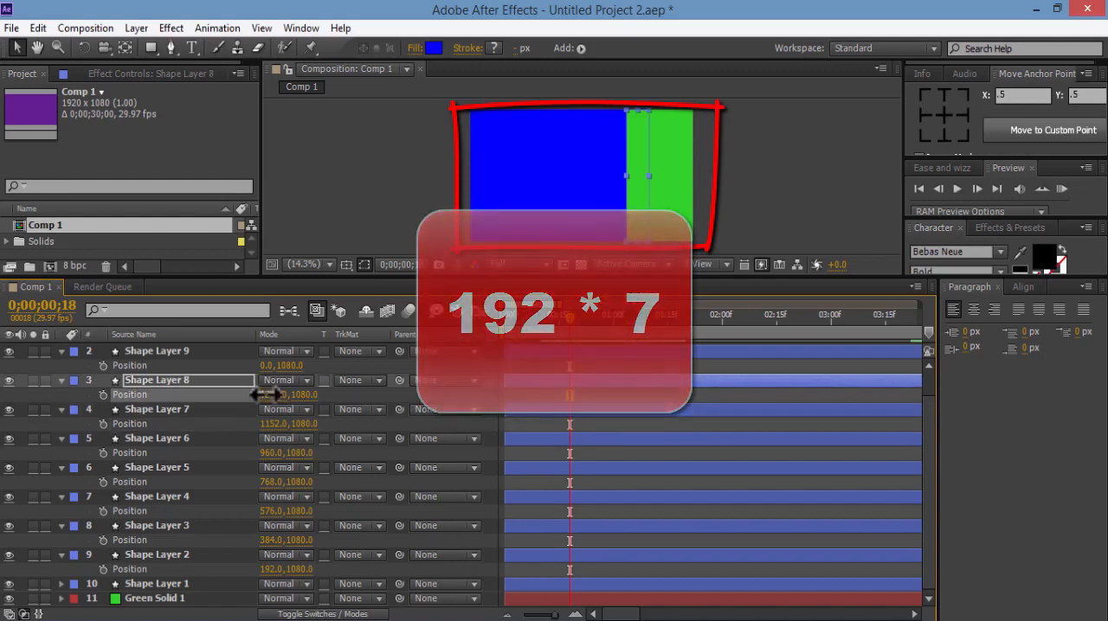
Set the X positions of Shape Layers 8, 9 and 10 to 1344, 1536 and 1728 in 192-pixel increments
key(Return)
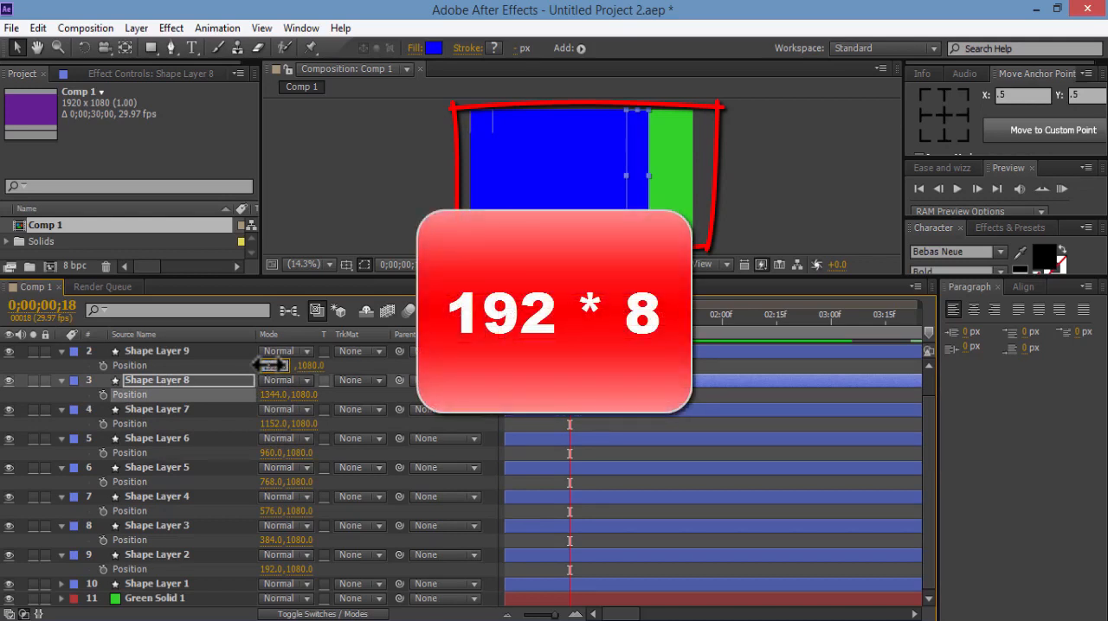
key(Return)
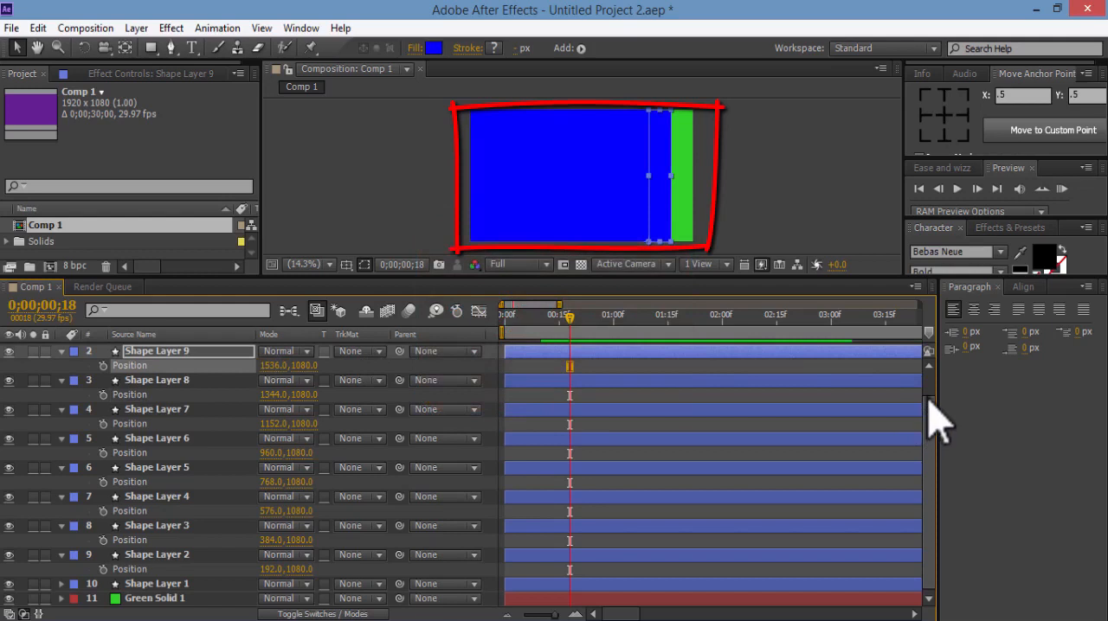
scroll(939, 423, up, 2)
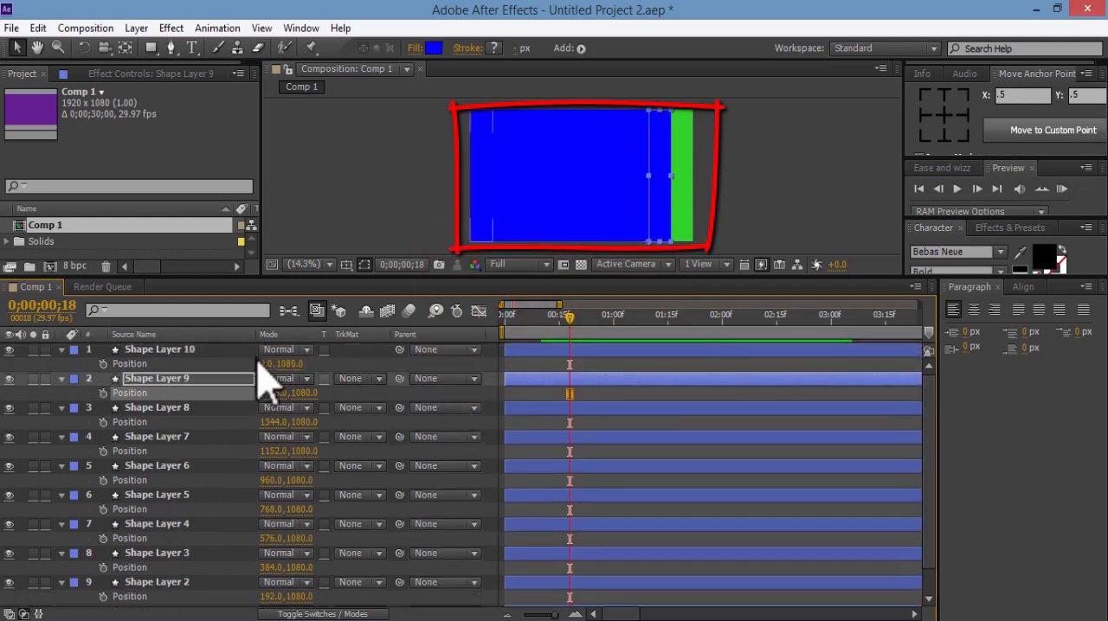
click(265, 364)
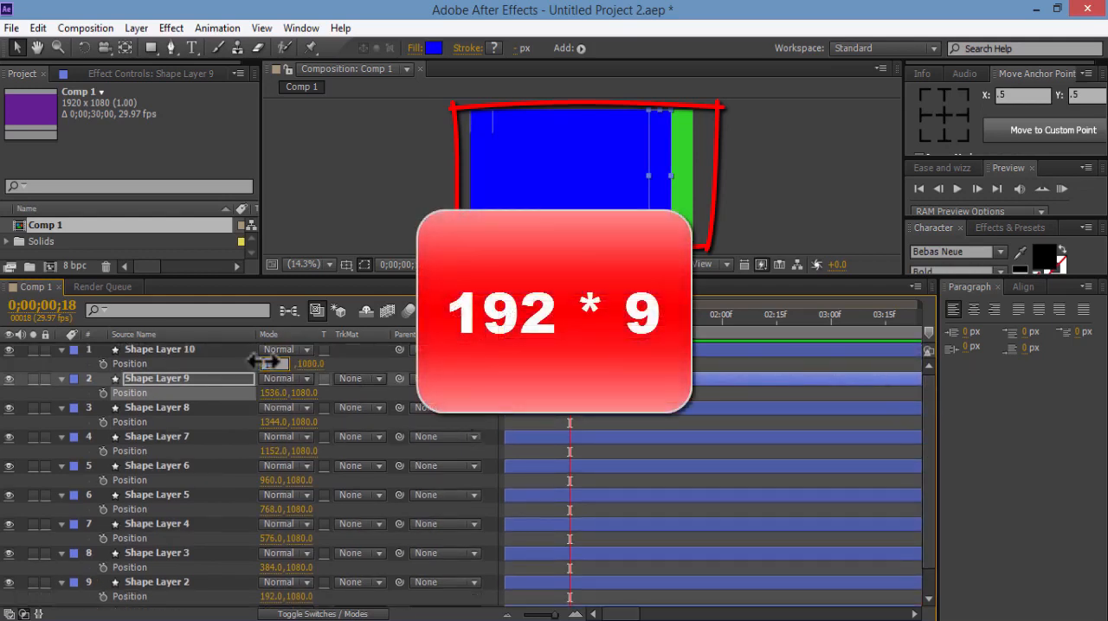
text(1728)
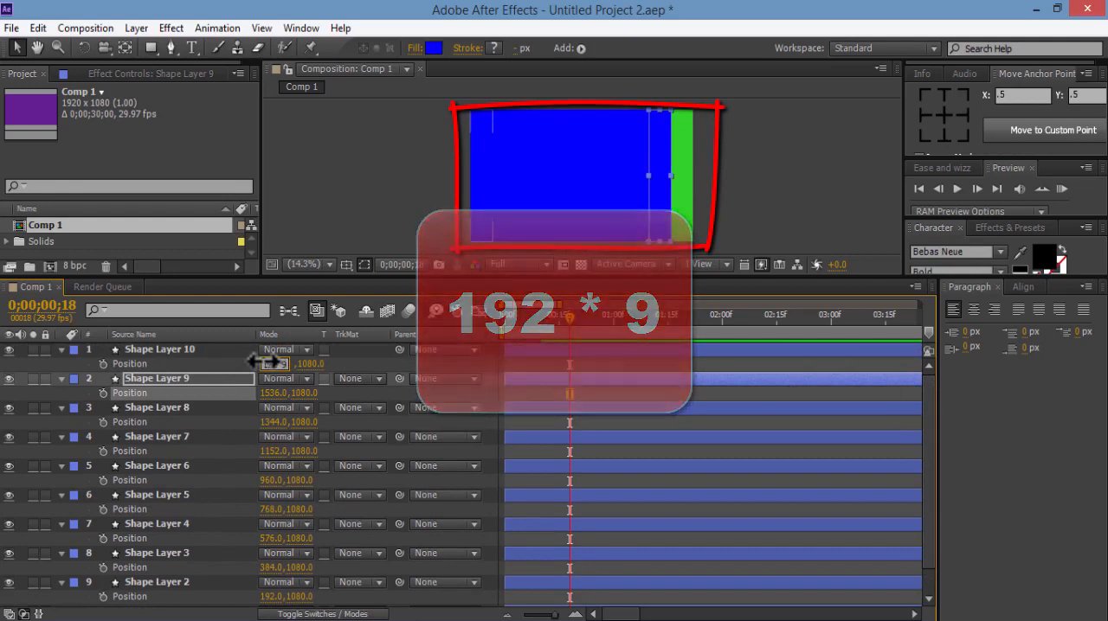
key(Return)
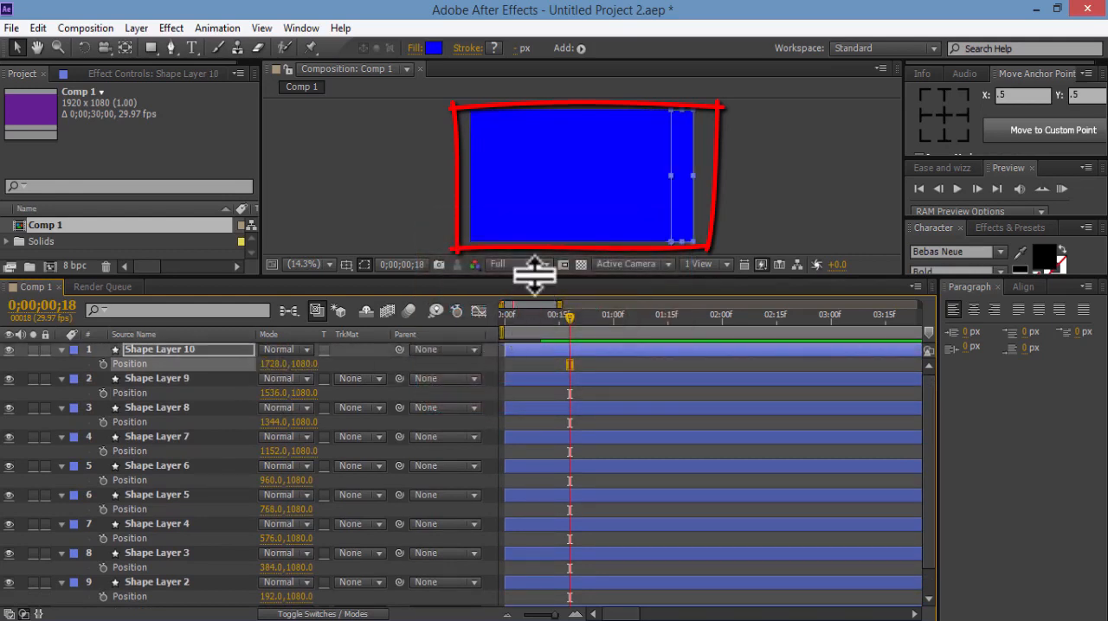
Enlarge the composition view, deselect the layers and preview the animation of all ten bars
drag(535, 275, 535, 406)
click(309, 329)
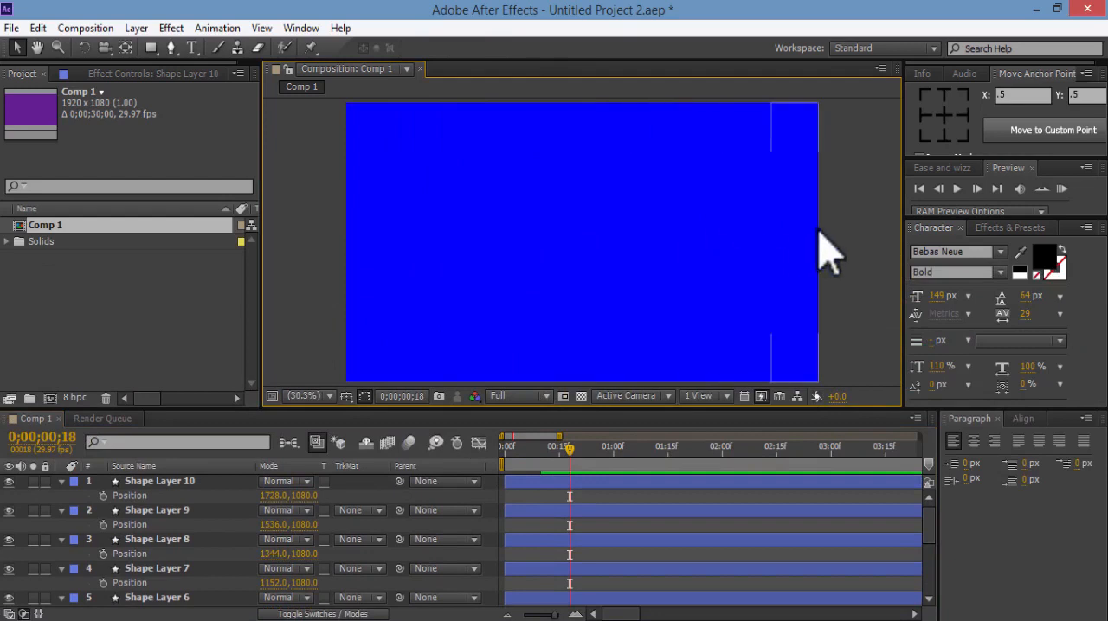
click(1062, 189)
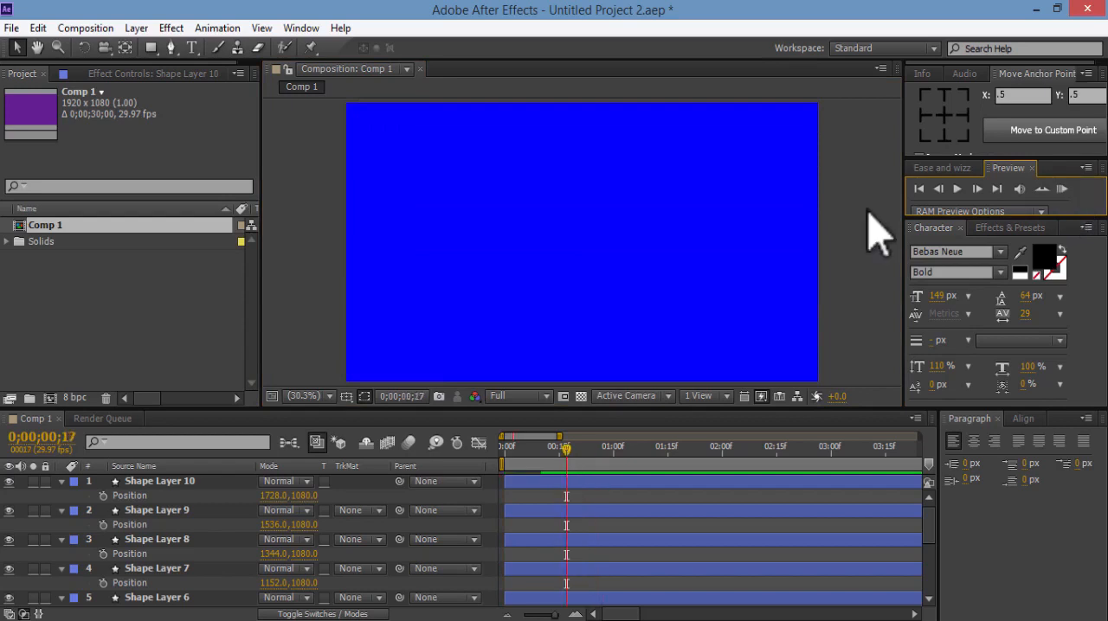
Return to the first frame, collapse the ten shape layers' Position properties and trim all their out points to that frame
drag(687, 408, 687, 366)
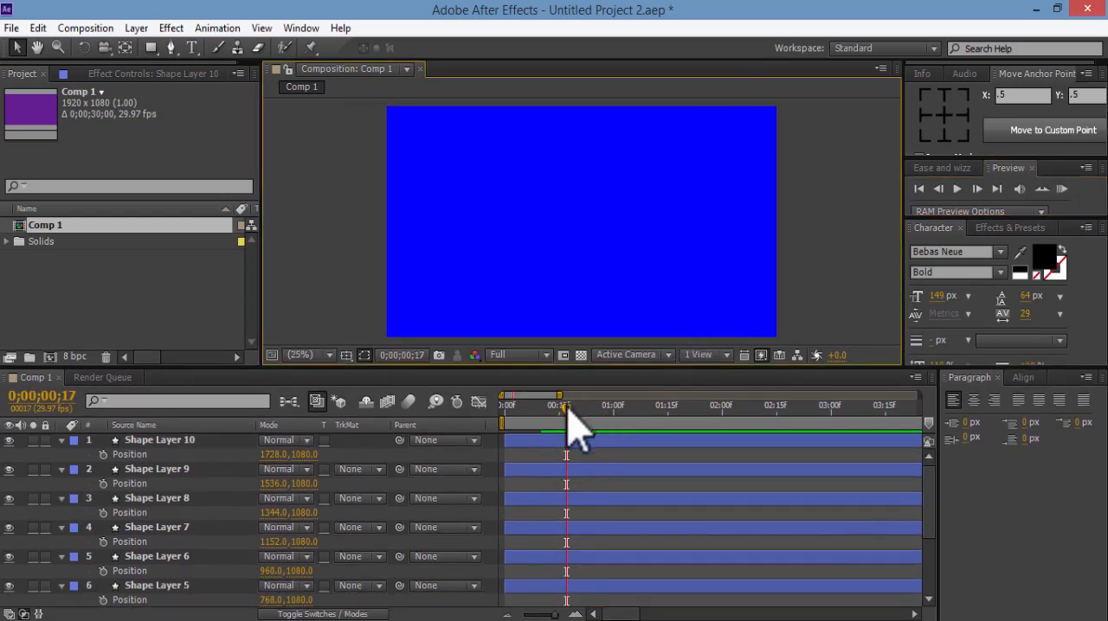
drag(565, 408, 487, 408)
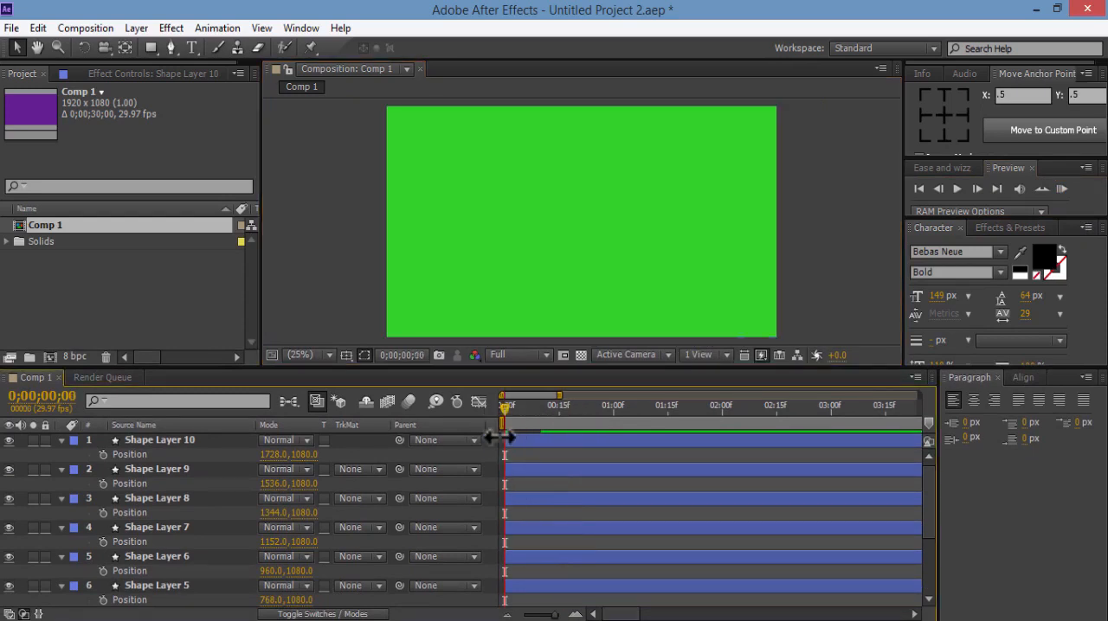
click(175, 442)
drag(928, 491, 928, 548)
shift+click(183, 585)
key(p)
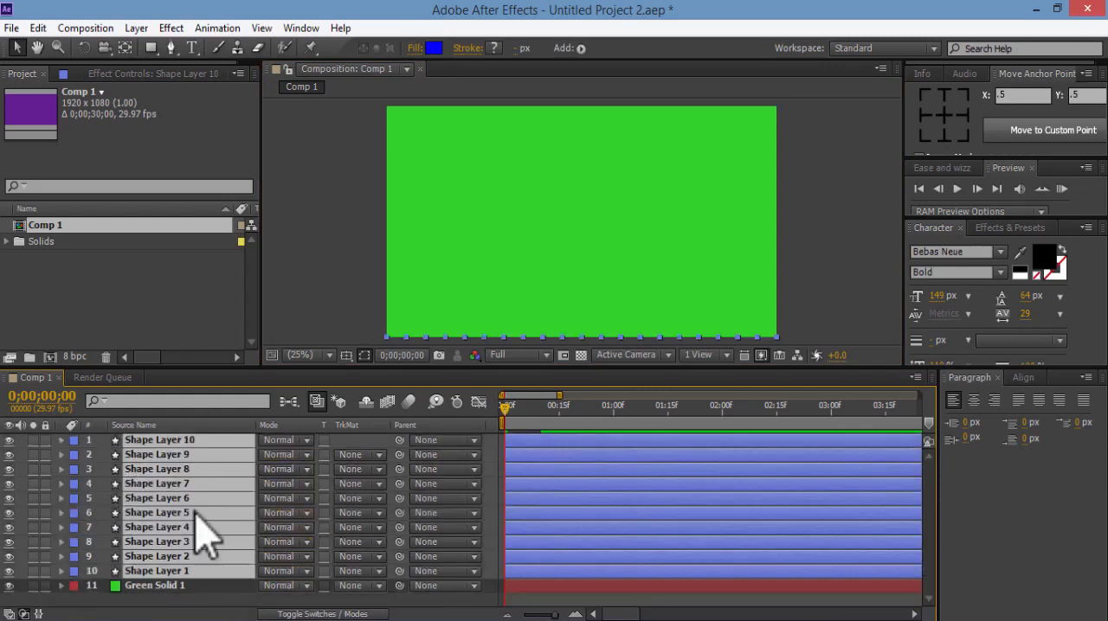
key(alt+bracketright)
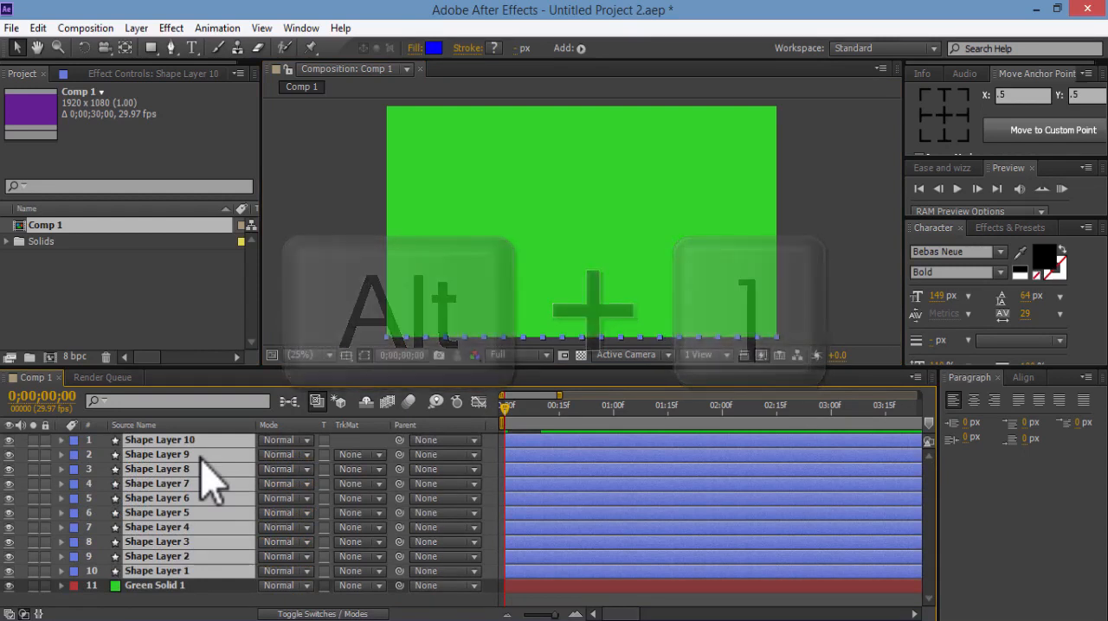
key(alt+bracketright)
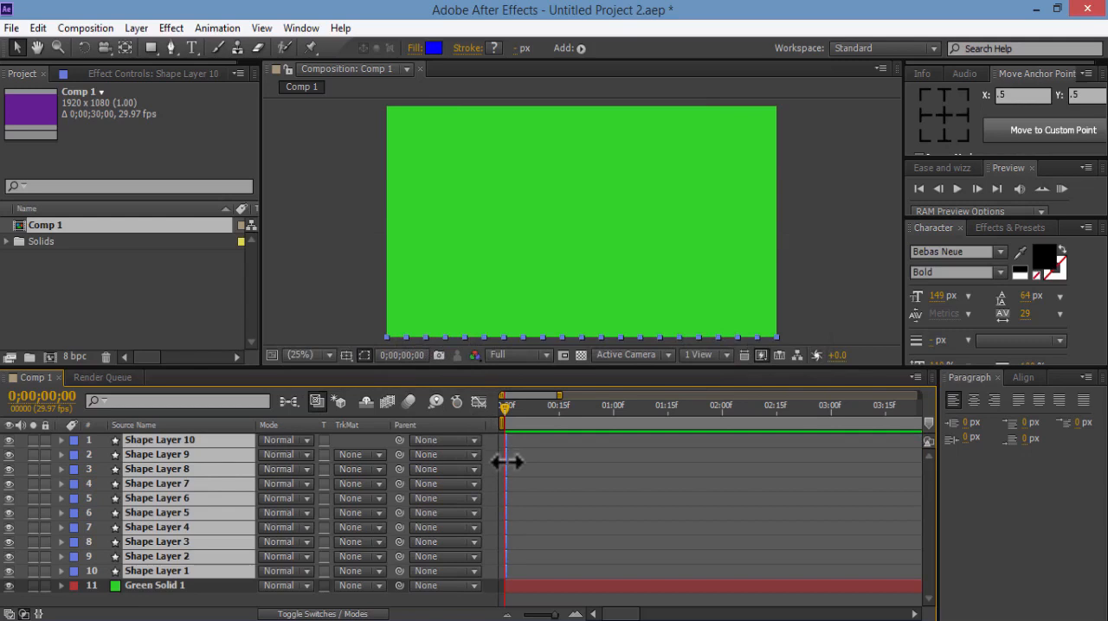
Reveal the Scale keyframes of all ten shape layers and save the project
key(u)
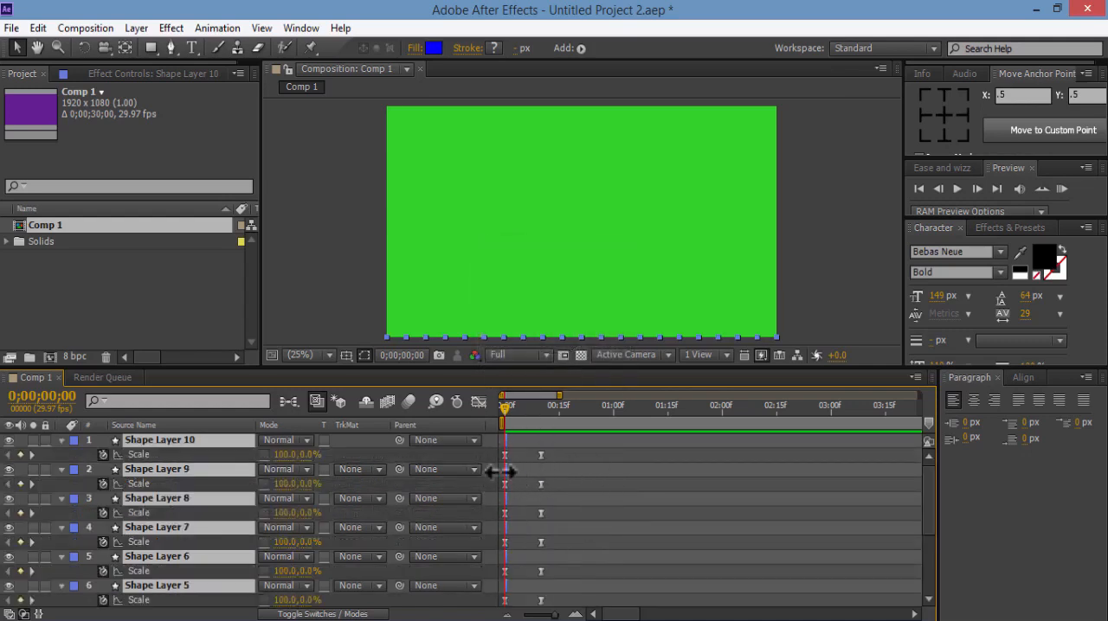
key(ctrl+s)
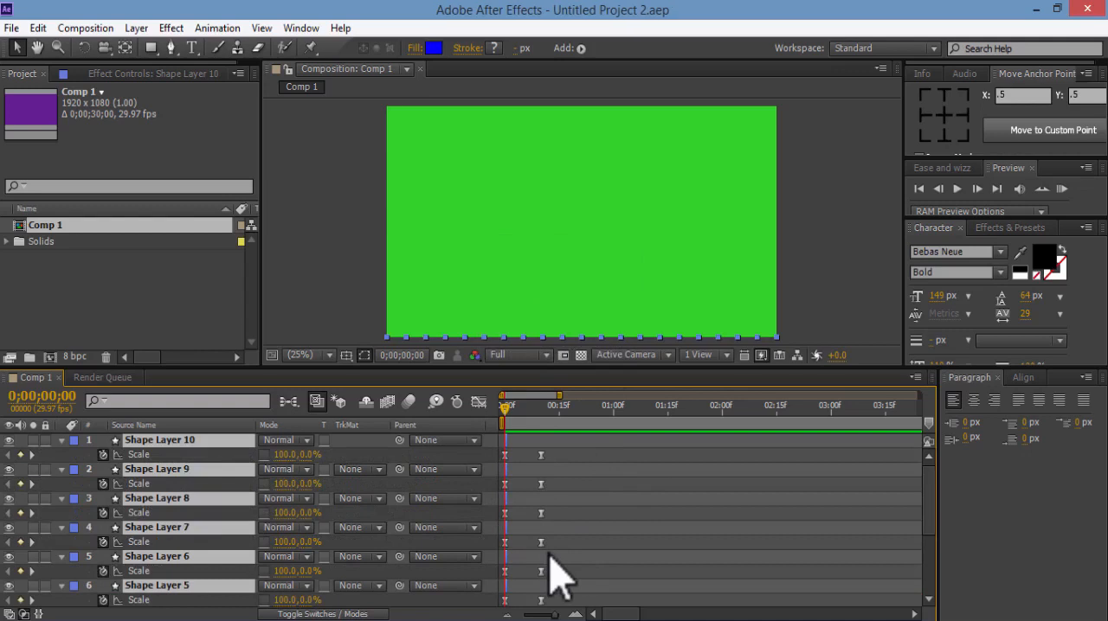
click(354, 218)
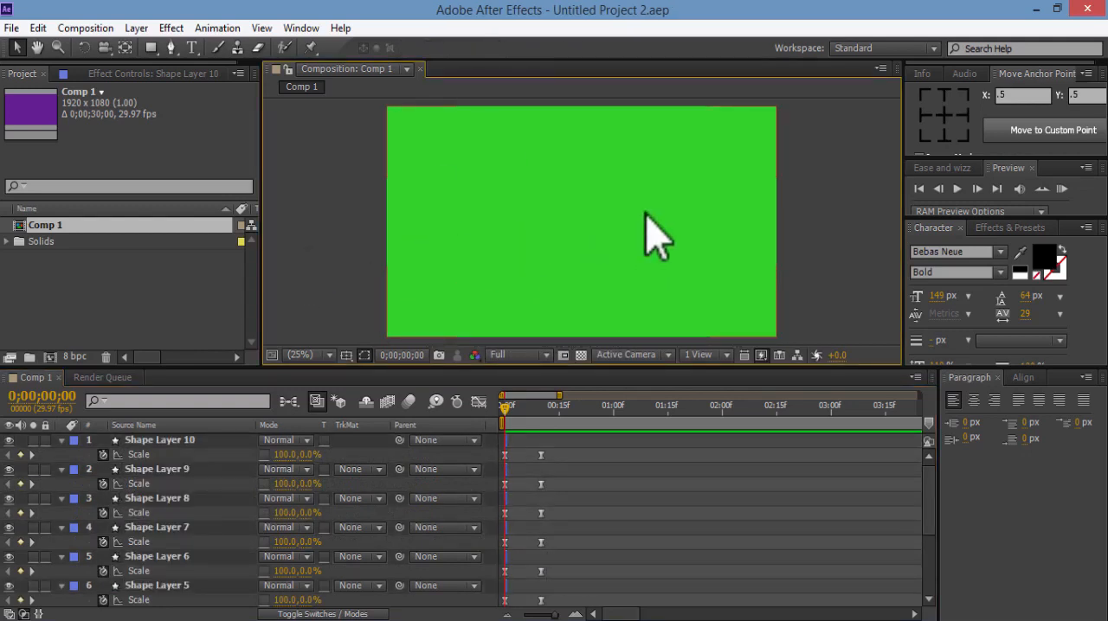
scroll(935, 537, down, 5)
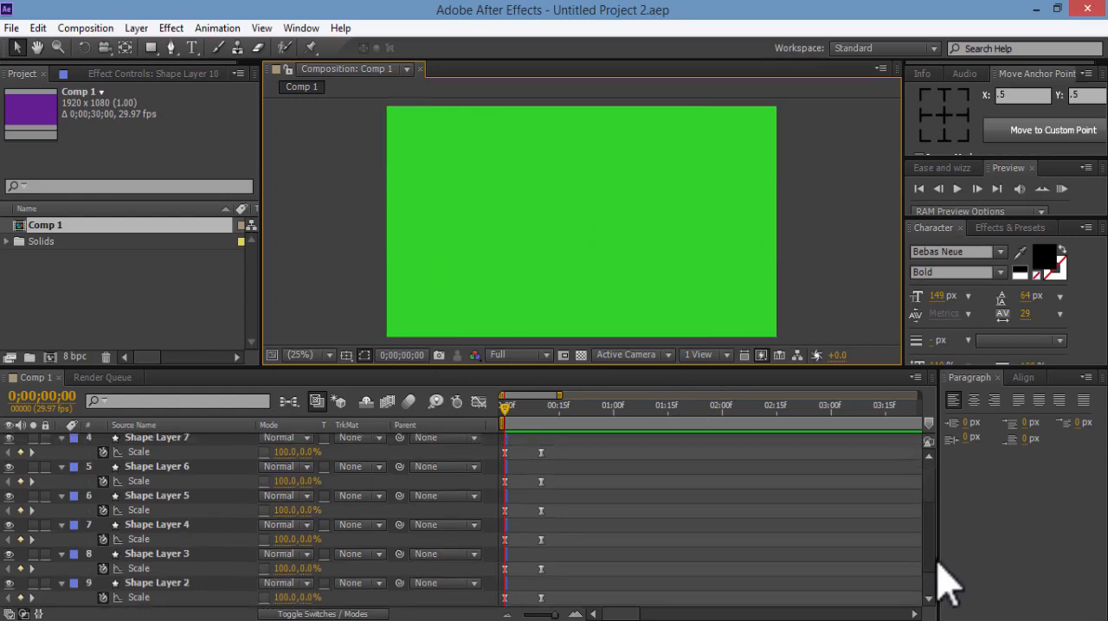
click(192, 569)
drag(935, 563, 935, 482)
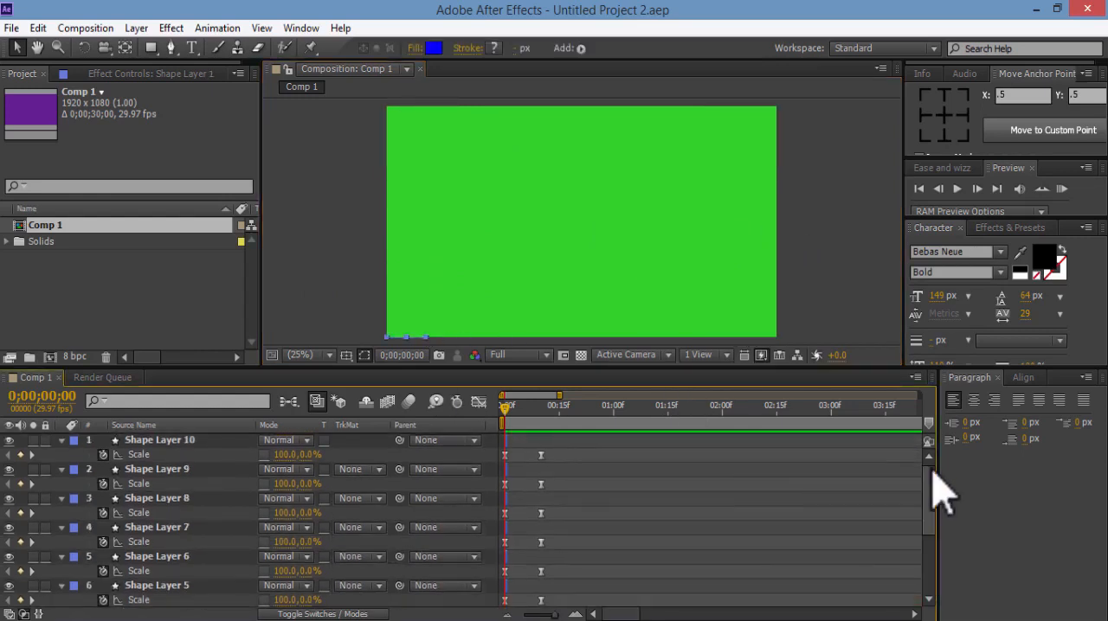
shift+click(208, 439)
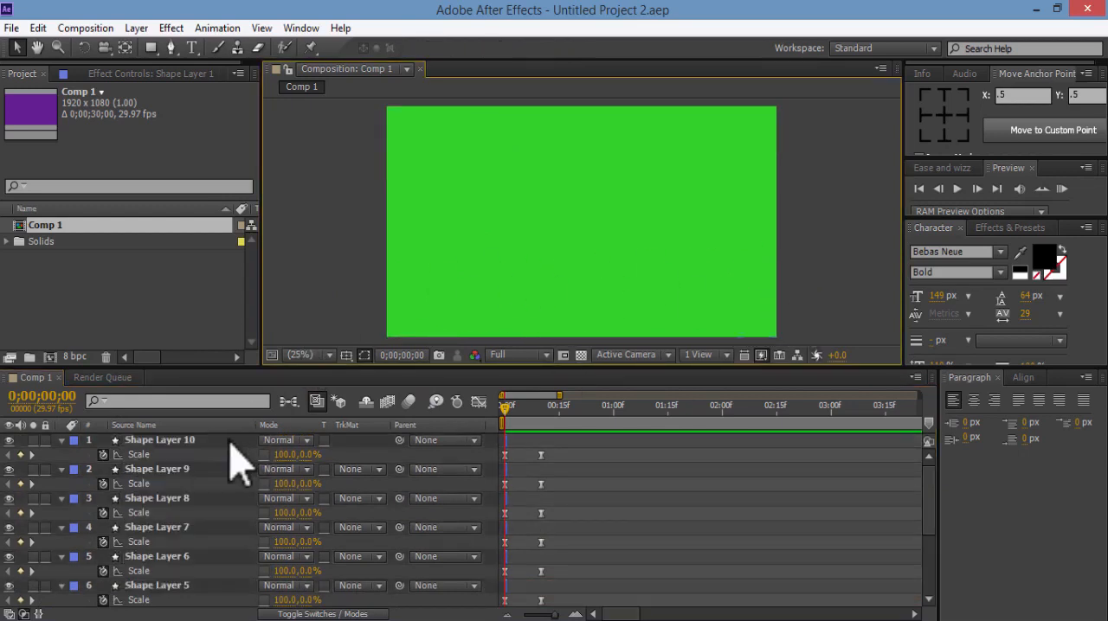
click(232, 440)
drag(928, 490, 929, 577)
shift+click(238, 568)
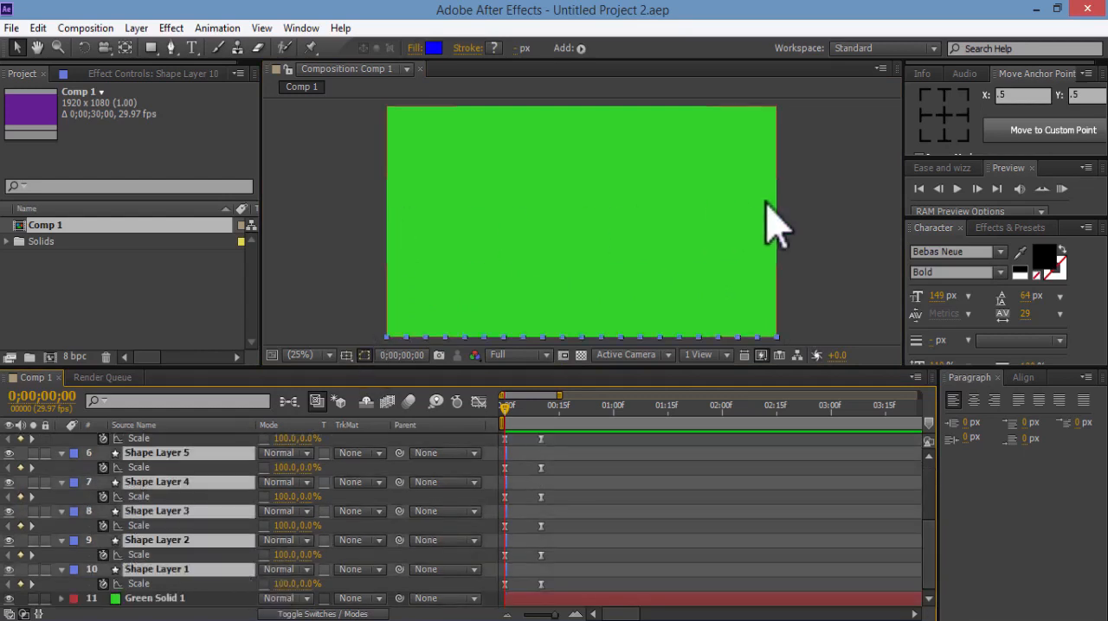
click(344, 235)
Select the shape layers in order from Shape Layer 1 up to Shape Layer 10 and sequence them without overlap
click(210, 571)
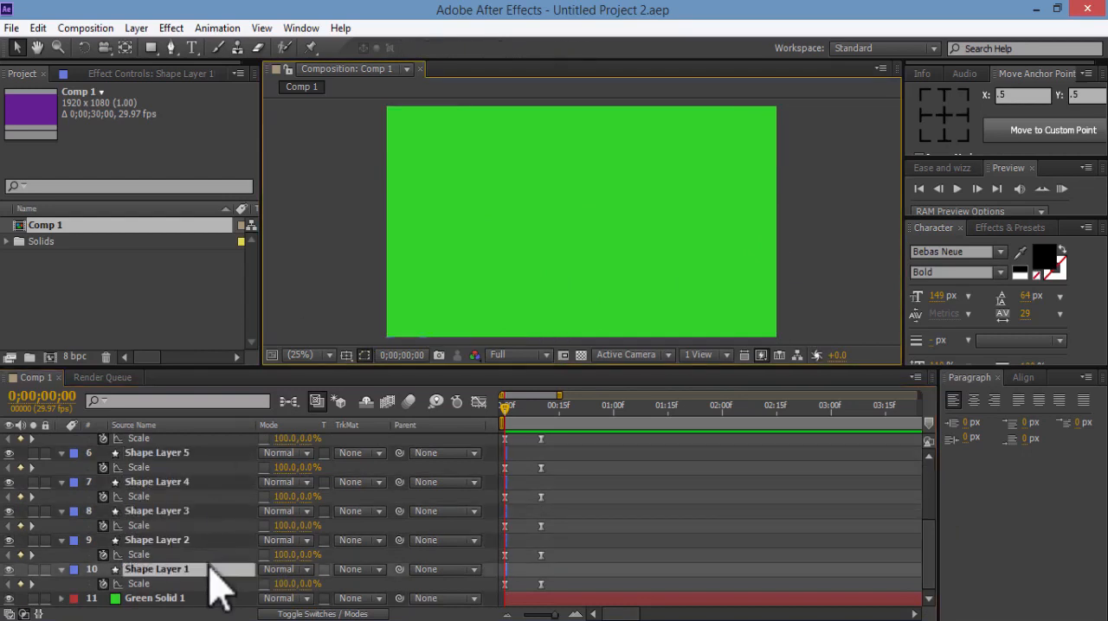
key(shift)
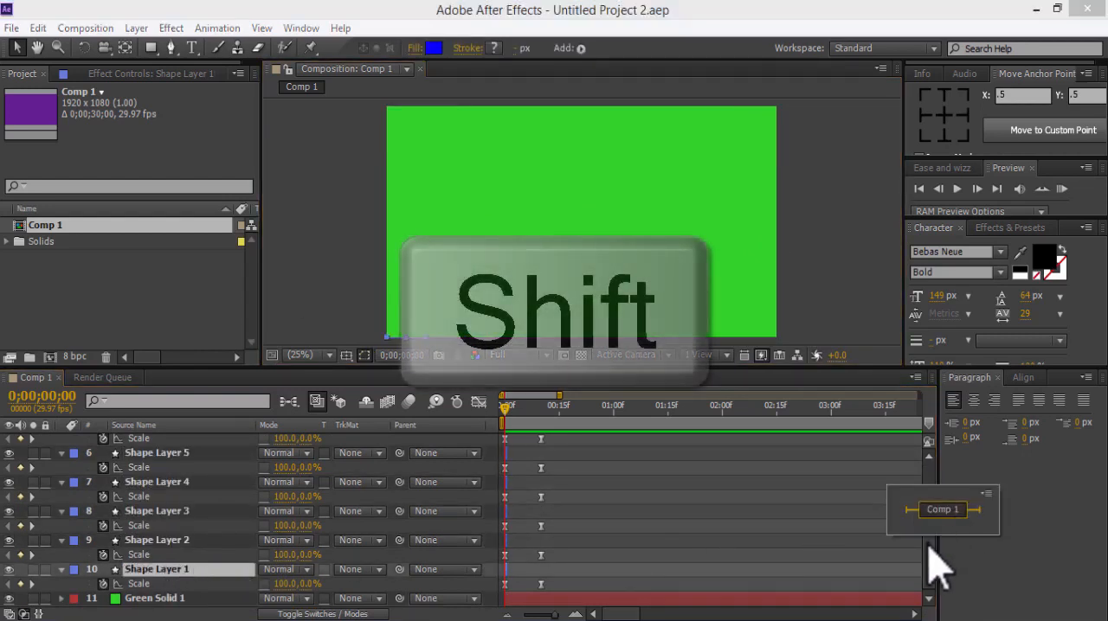
drag(929, 546, 929, 474)
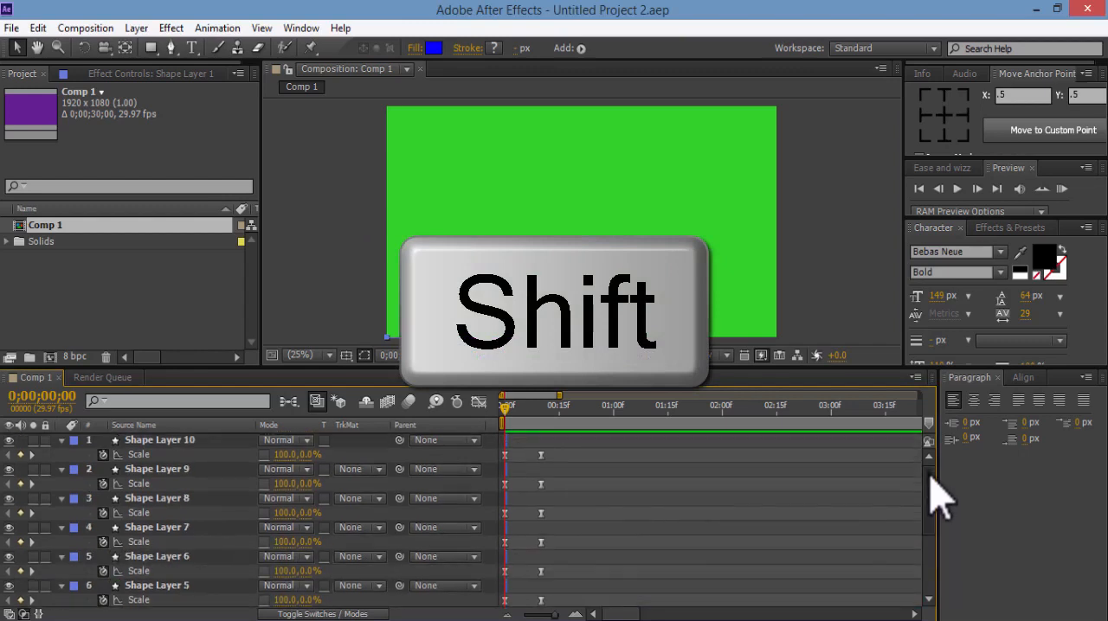
shift+click(202, 440)
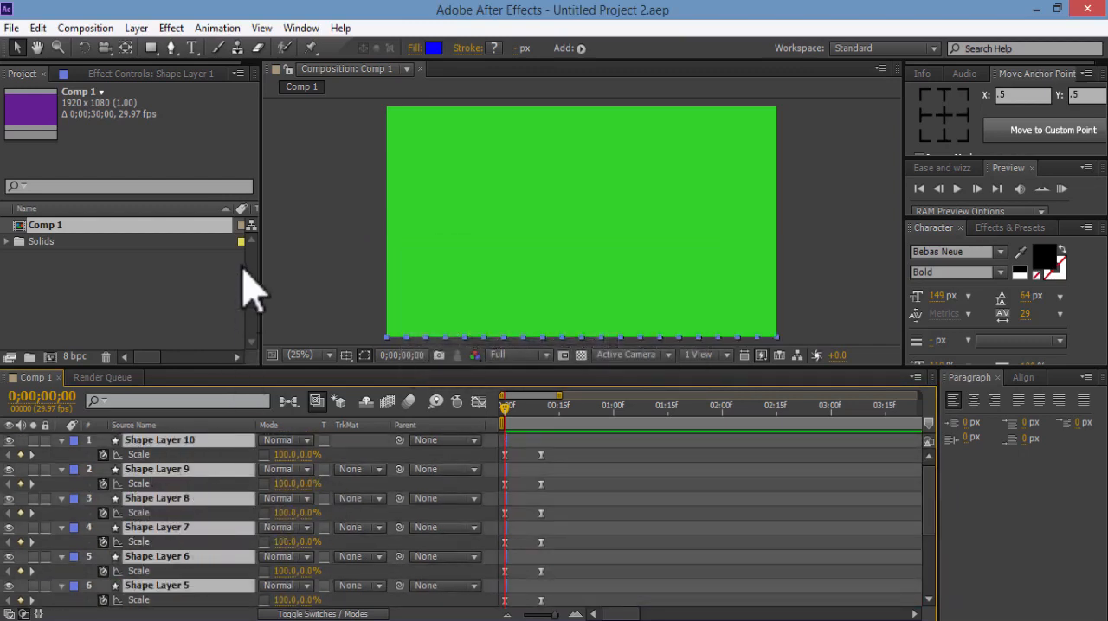
click(218, 28)
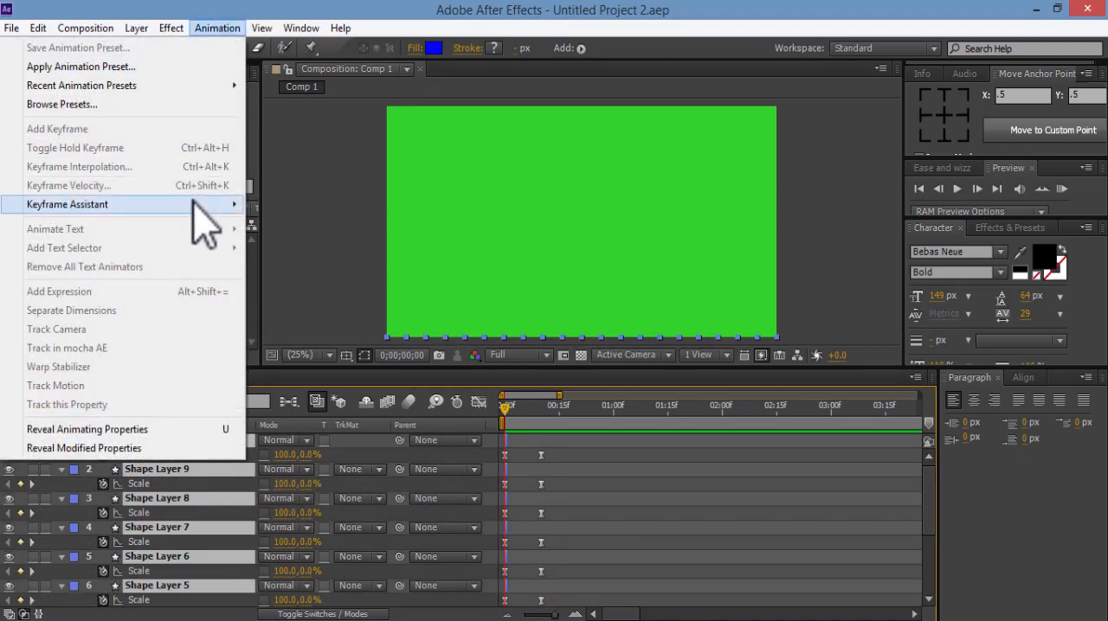
mouse_move(191, 208)
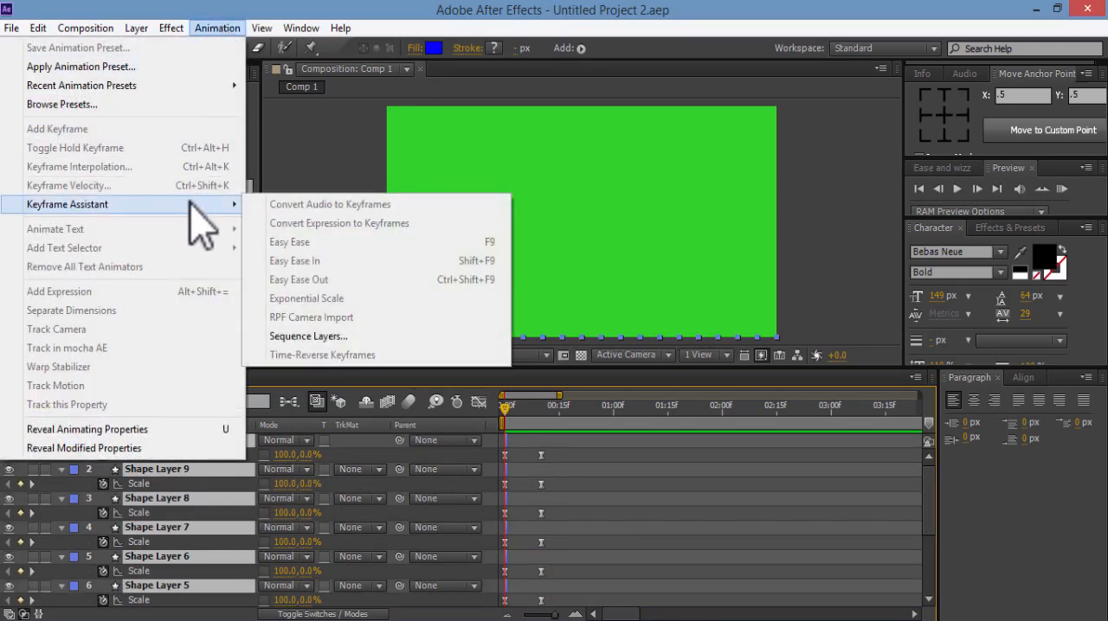
click(384, 335)
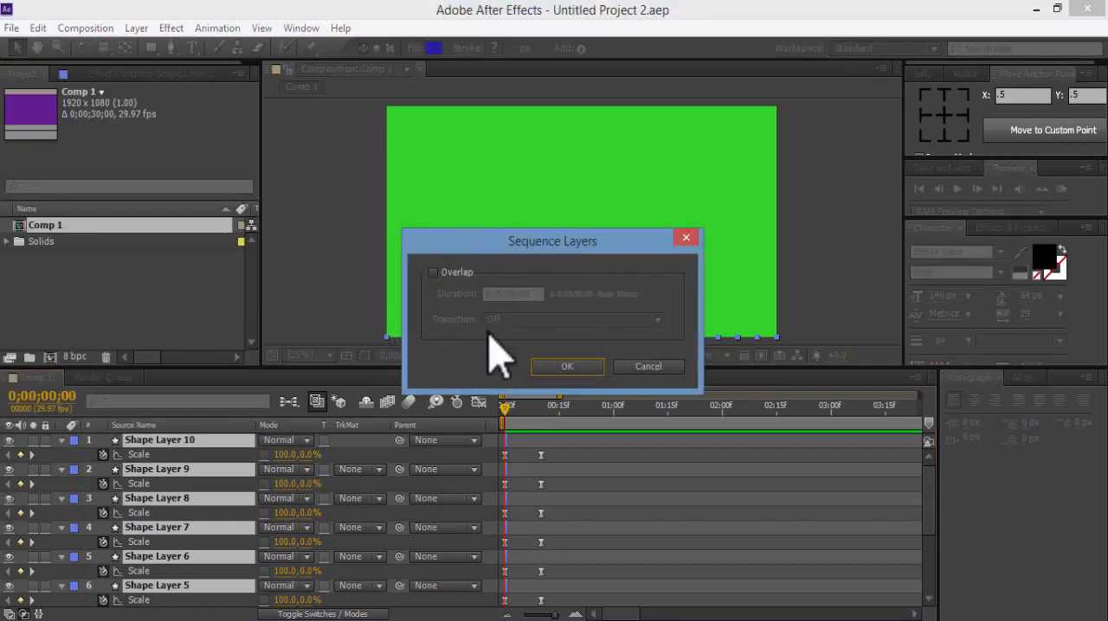
click(567, 365)
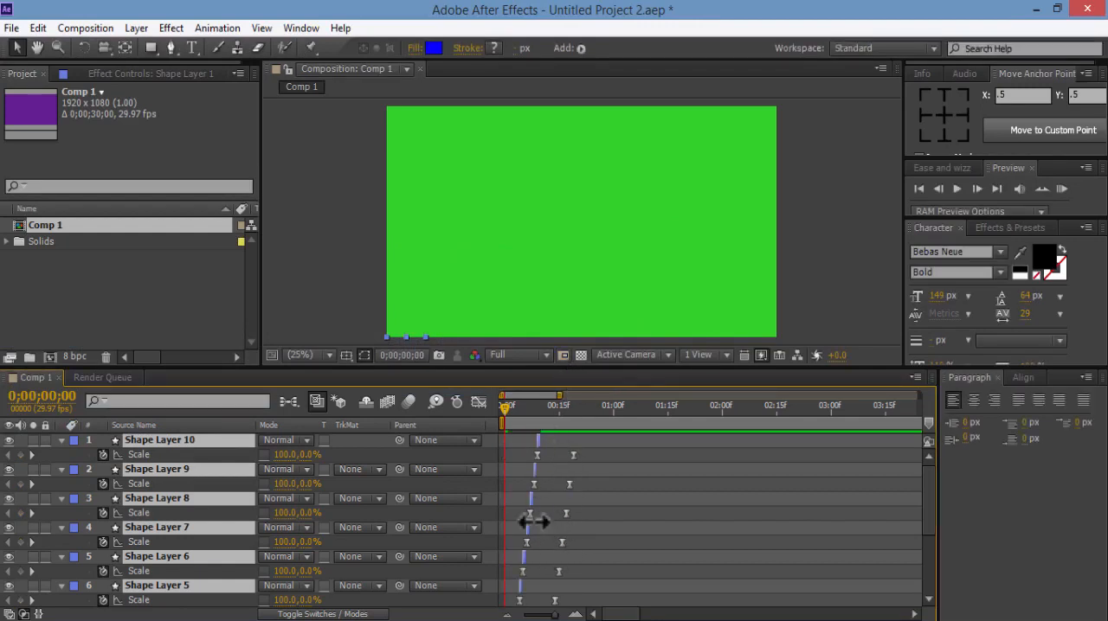
Extend the out points of all ten shape layers to the composition's last frame, 0;00;29;29
drag(931, 486, 931, 547)
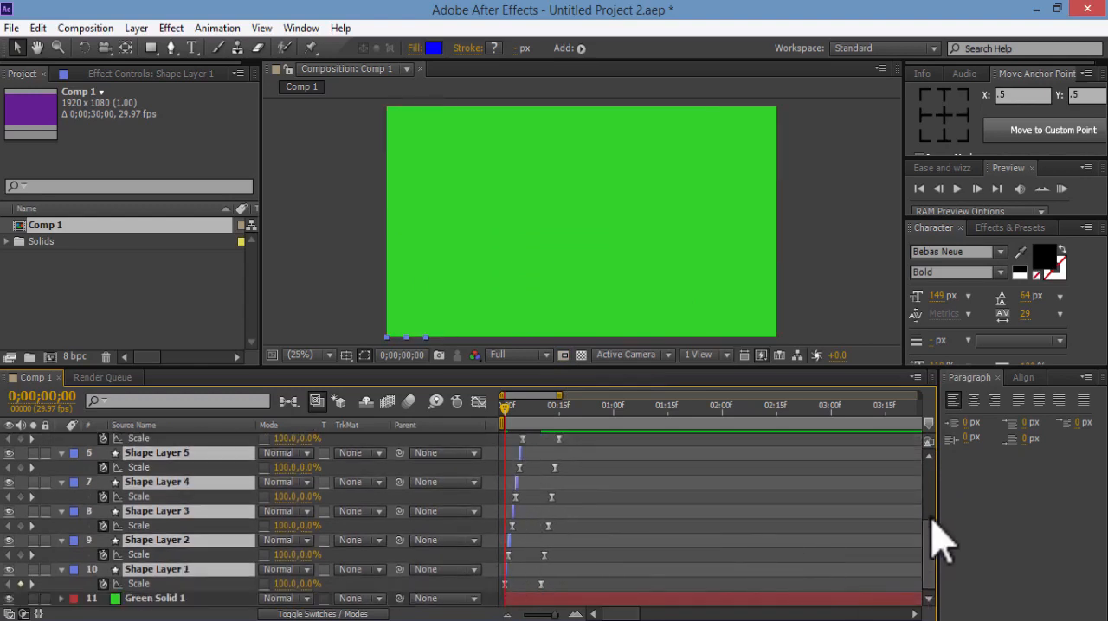
drag(932, 520, 933, 472)
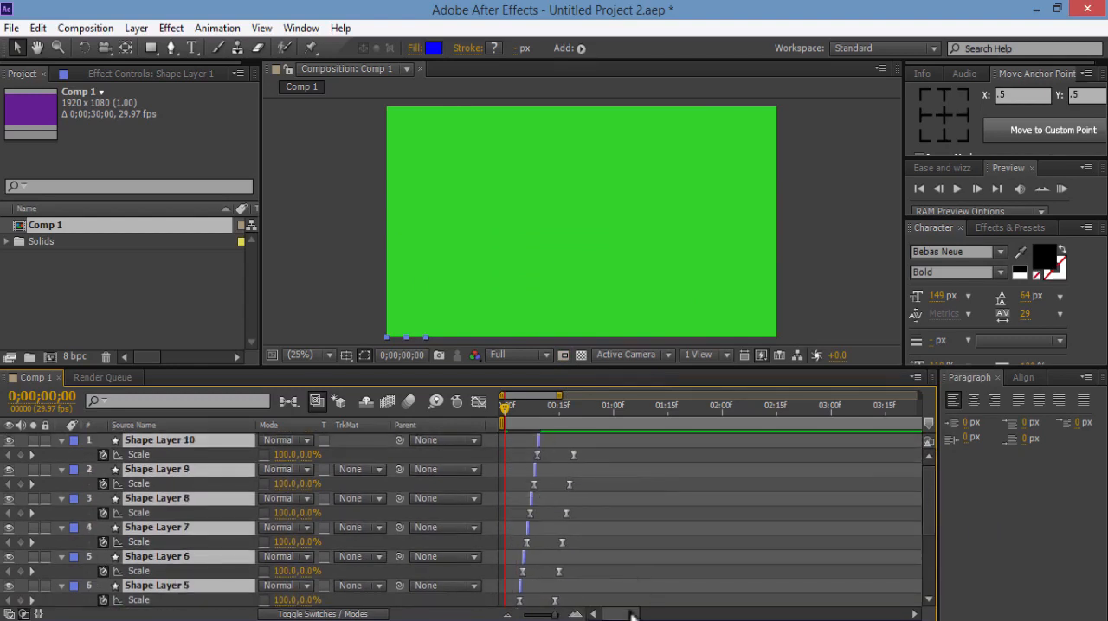
drag(632, 615, 909, 609)
click(914, 407)
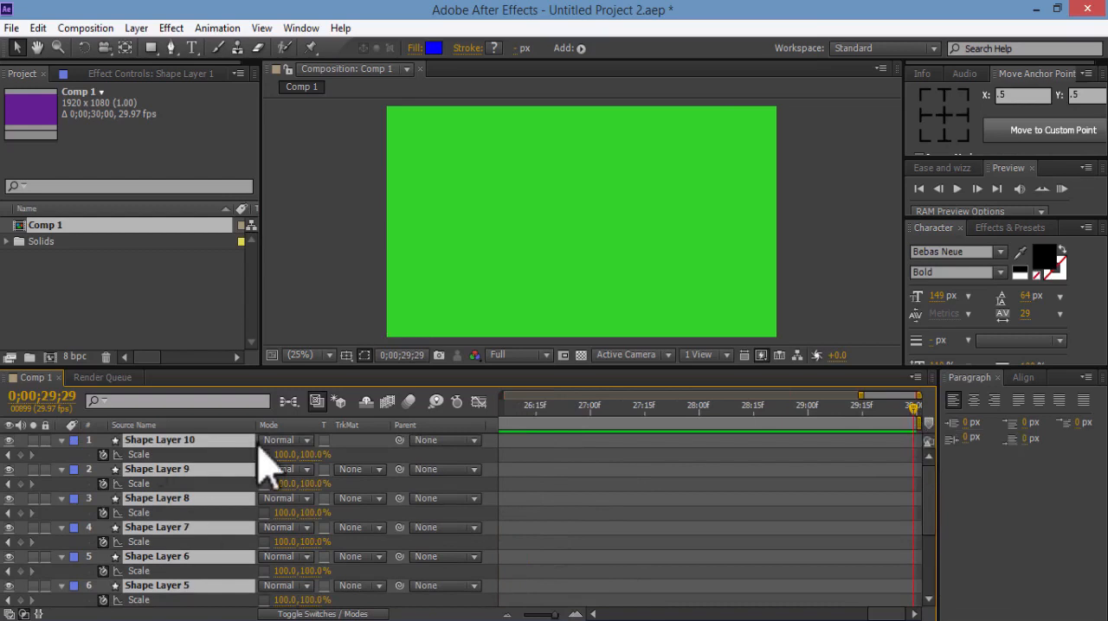
key(alt+bracketright)
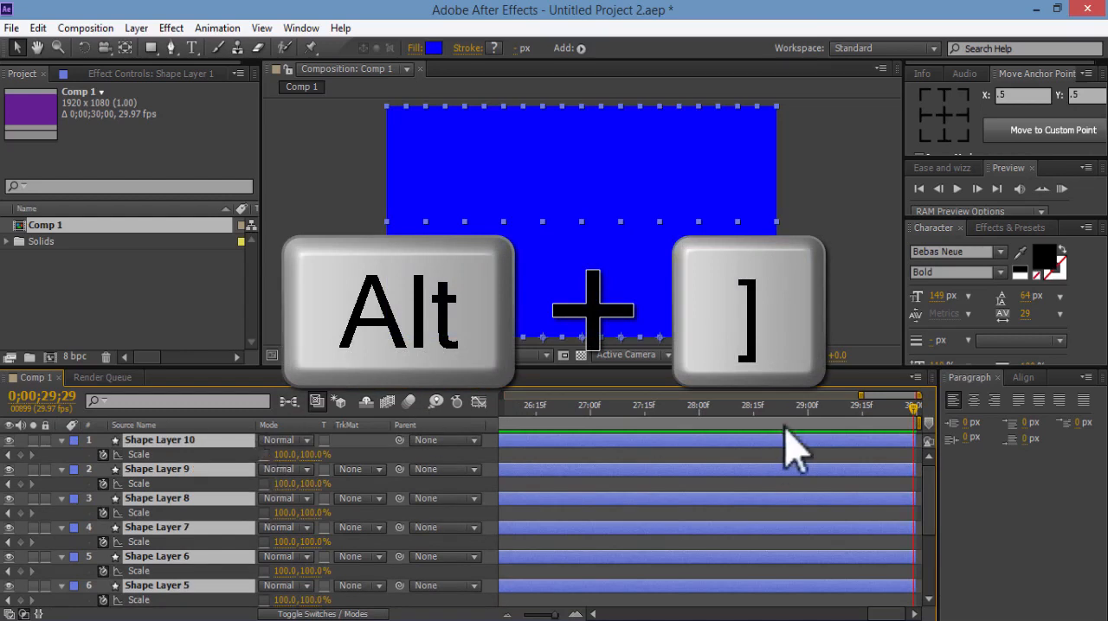
Return to the start of the timeline, RAM-preview the staggered bar animation and deselect the layers
drag(893, 615, 606, 614)
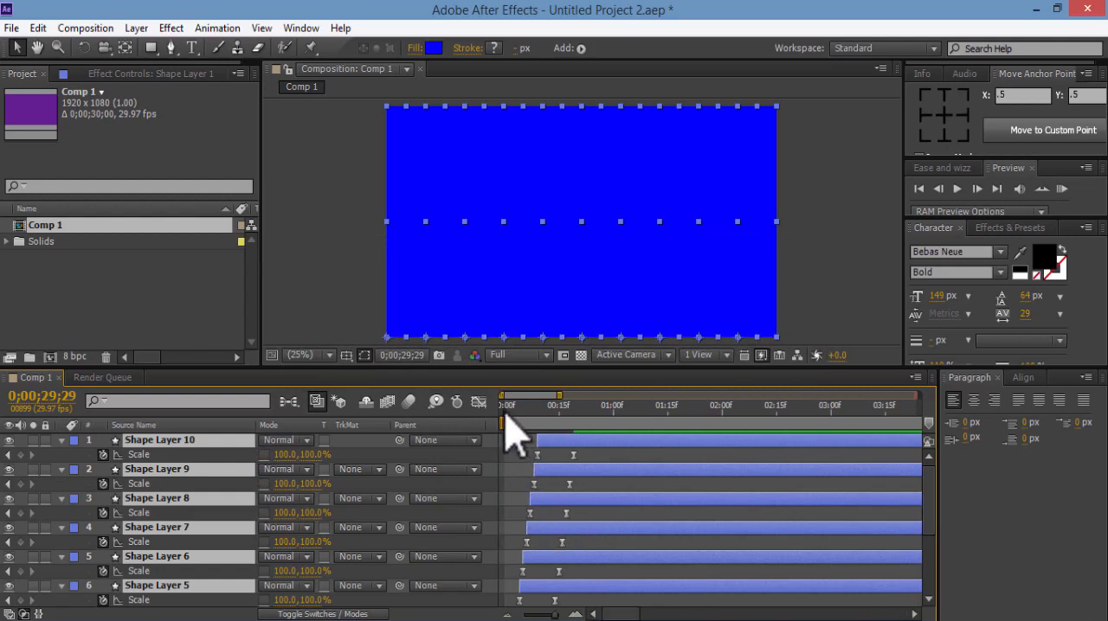
click(505, 414)
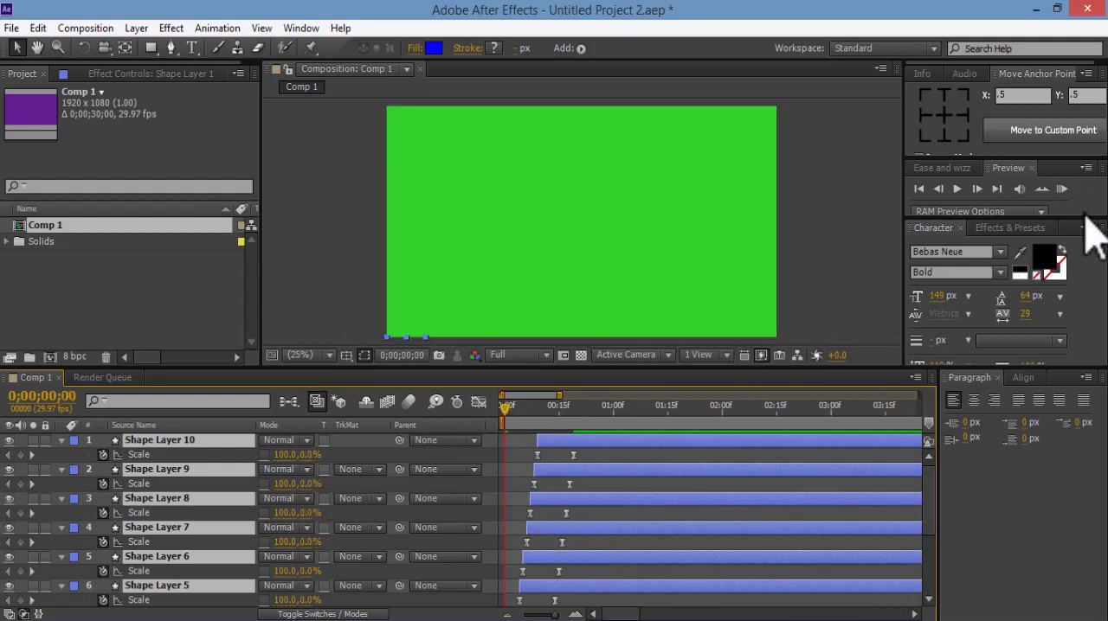
click(1061, 188)
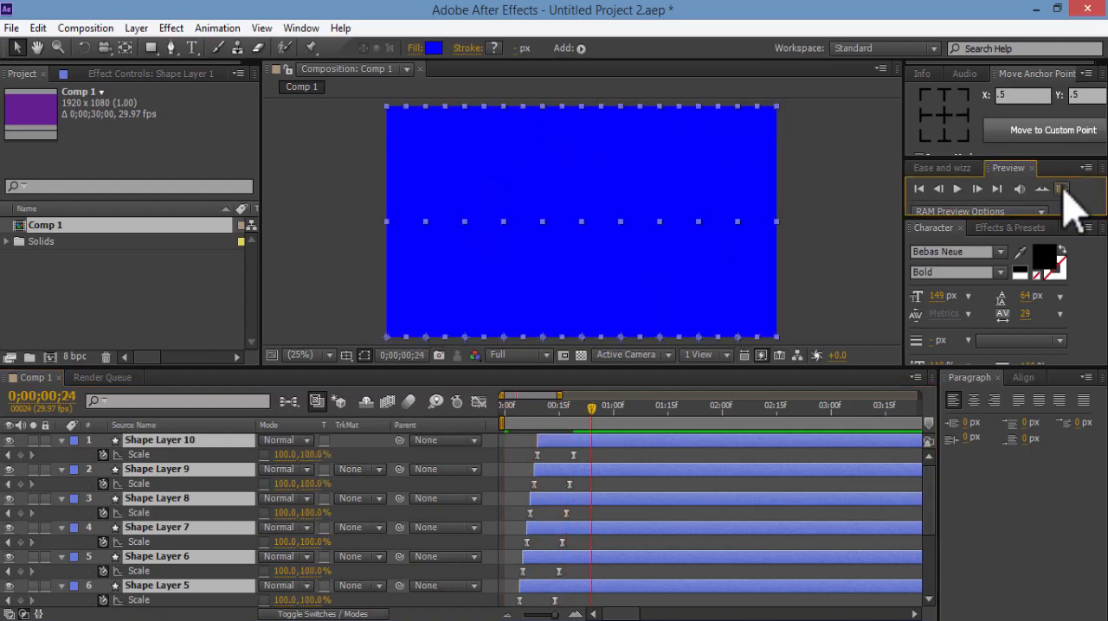
click(853, 240)
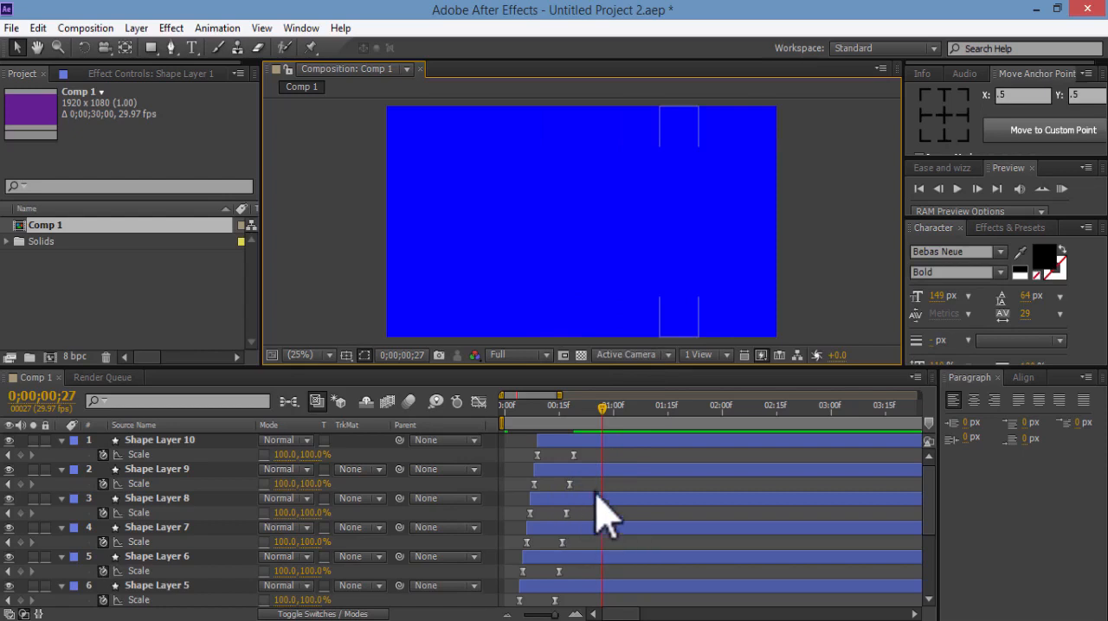
Cut Shape Layer 9's end Scale keyframe and paste it at 0;00;00;19, in line with Shape Layer 10's end keyframe
key(space)
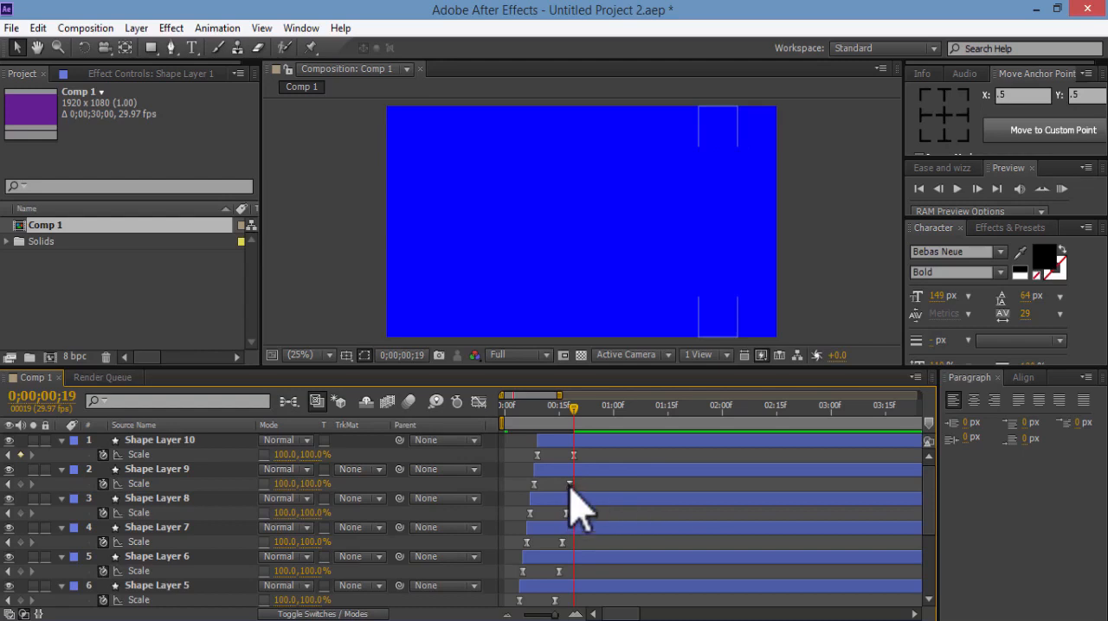
click(569, 484)
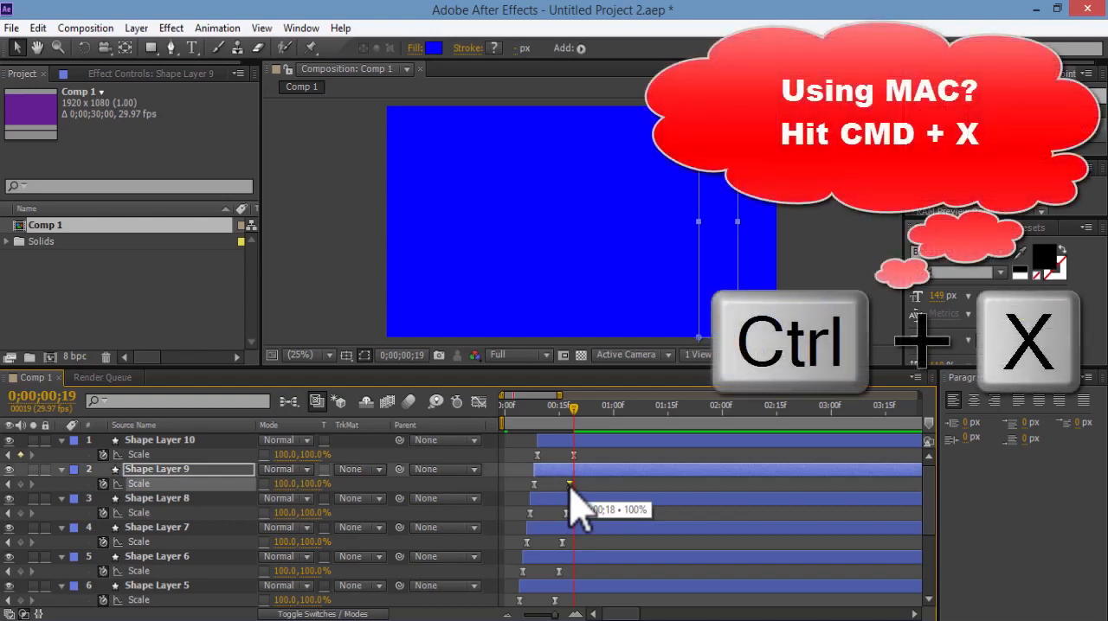
key(ctrl+x)
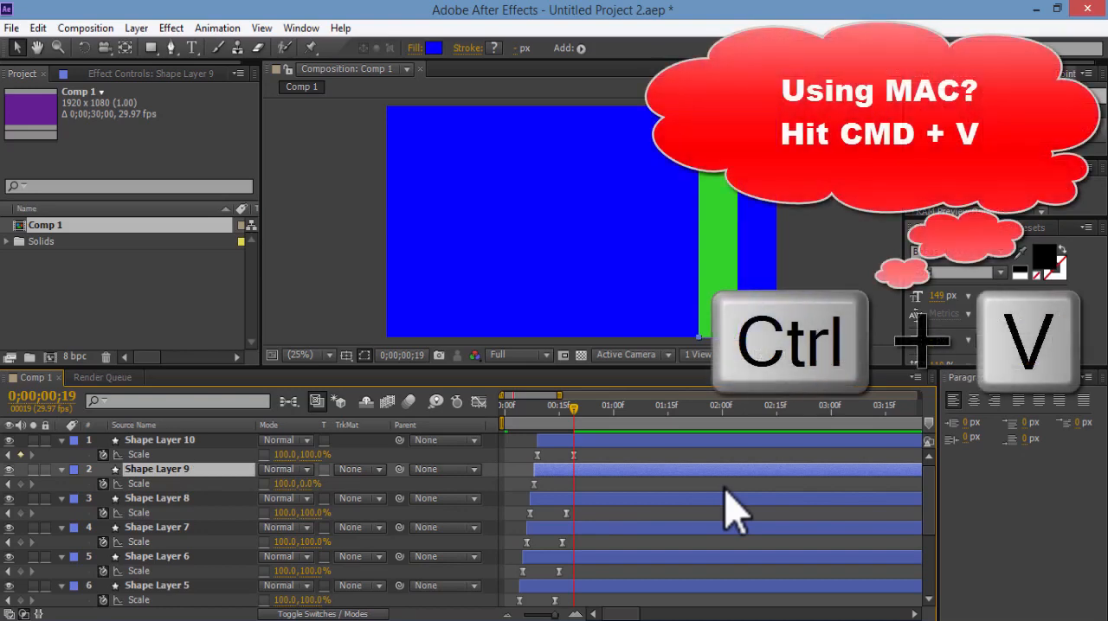
key(ctrl+v)
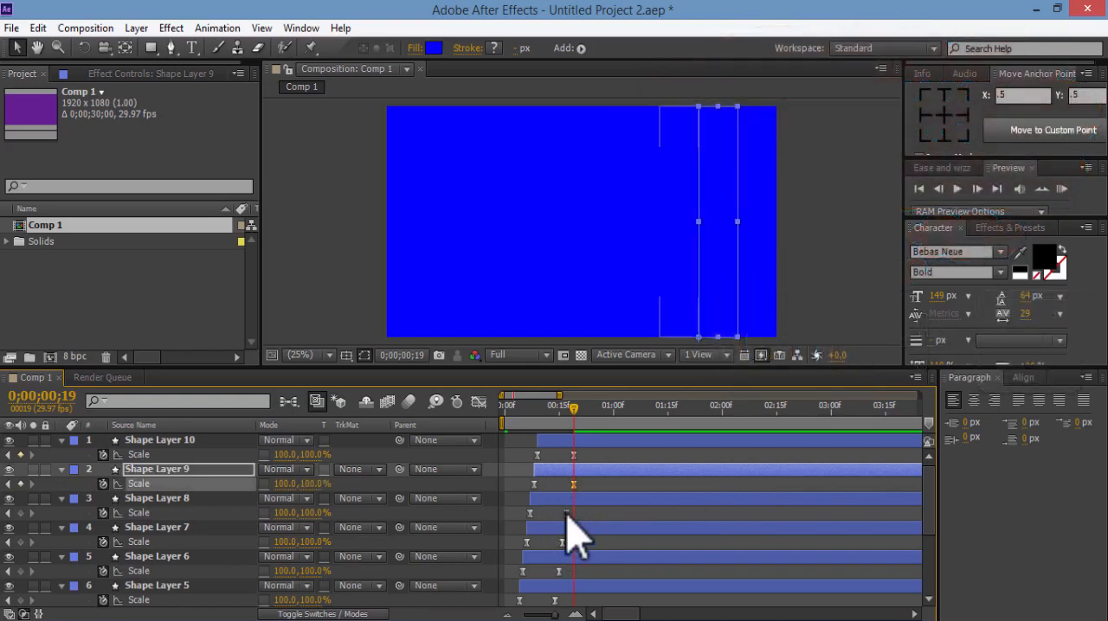
Align the end Scale keyframes of Shape Layers 8 through 1 at 0;00;00;19 and save the project
drag(566, 513, 573, 514)
drag(562, 543, 574, 544)
drag(559, 572, 574, 572)
drag(928, 510, 929, 564)
drag(555, 468, 574, 468)
drag(551, 498, 574, 498)
drag(548, 526, 573, 527)
drag(545, 556, 574, 556)
drag(541, 584, 574, 584)
key(ctrl+s)
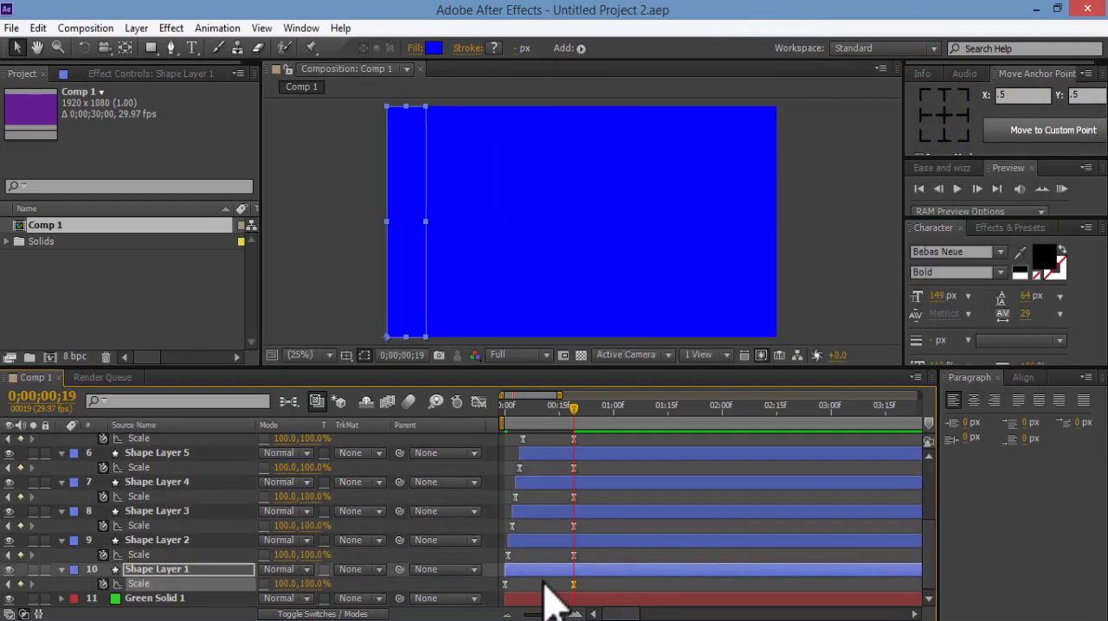
Proportionally stretch all Scale keyframes of the ten shape layers so the end keyframes fall at 0;00;03;03, and RAM-preview the slower animation
click(1061, 189)
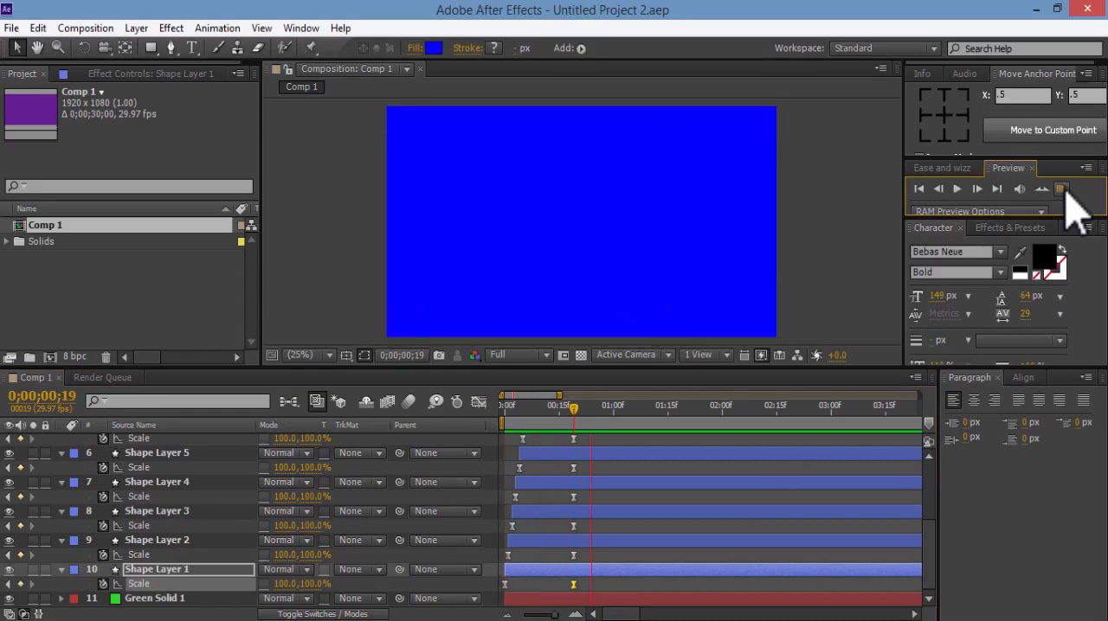
drag(593, 482, 502, 376)
mouse_move(928, 474)
mouse_down()
mouse_move(931, 503)
mouse_move(930, 467)
mouse_up()
key(alt)
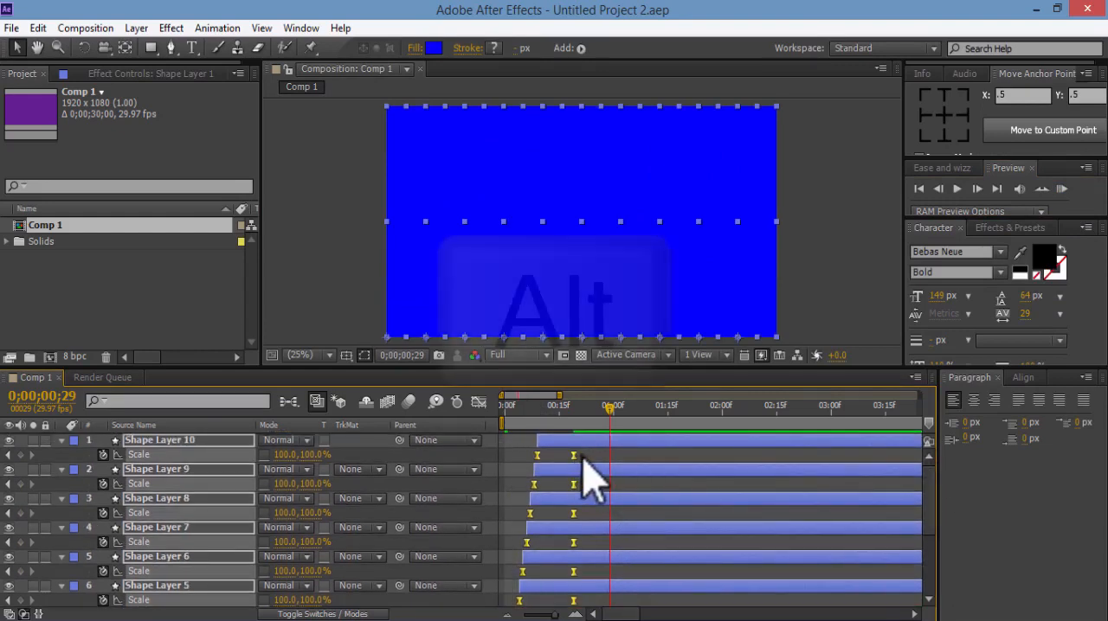
drag(588, 458, 843, 469)
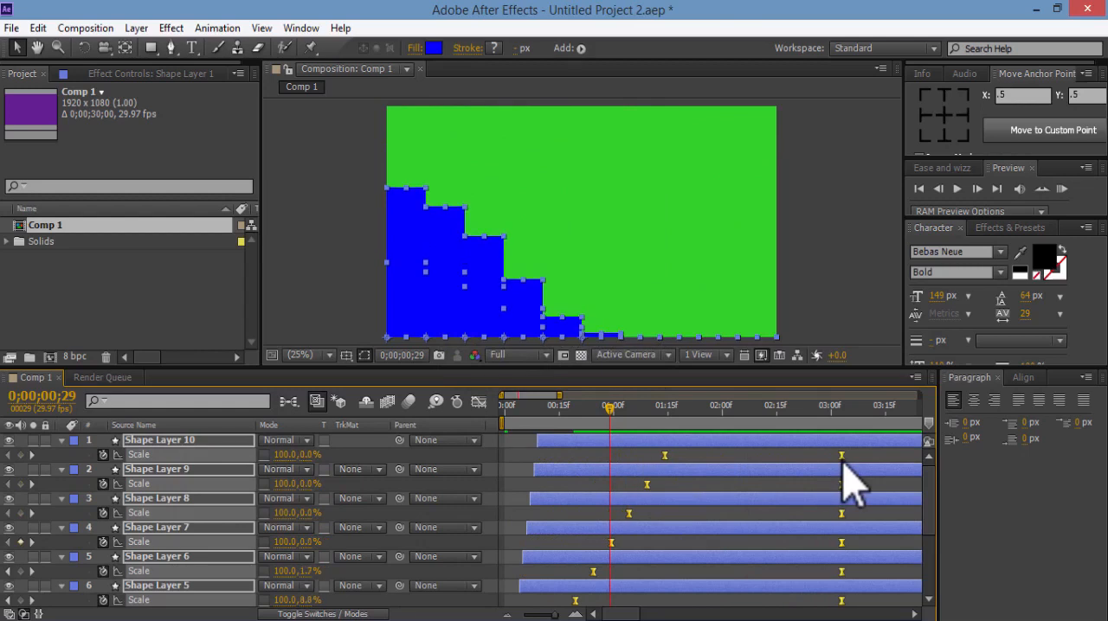
click(1061, 189)
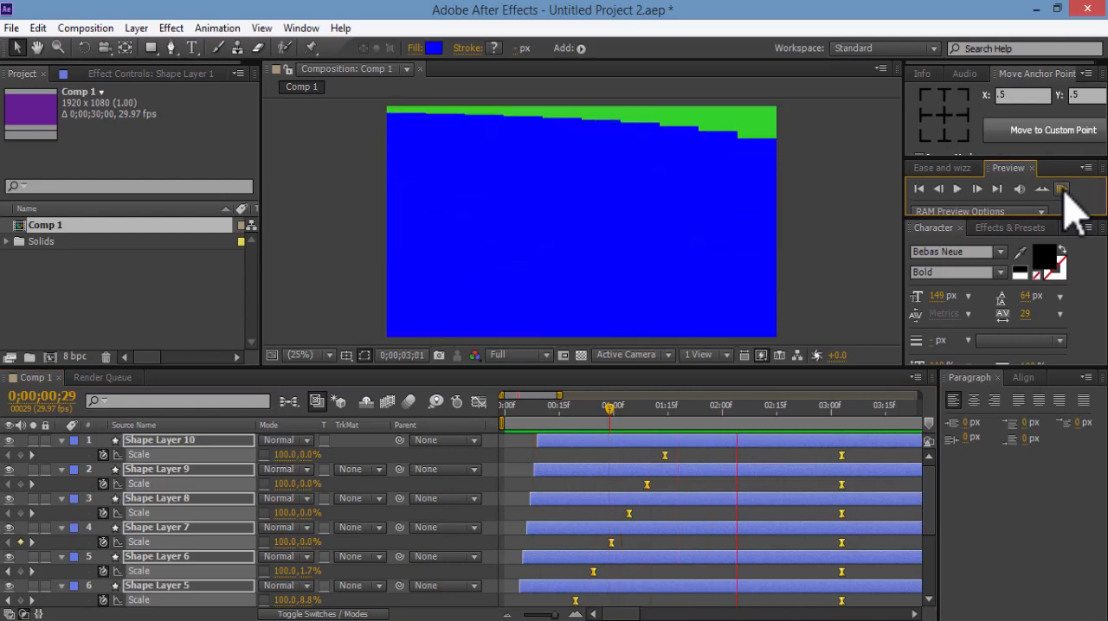
Proportionally compress the selected Scale keyframes so the end keyframes sit at 0;00;00;19 again, and RAM-preview the animation
key(ctrl+z)
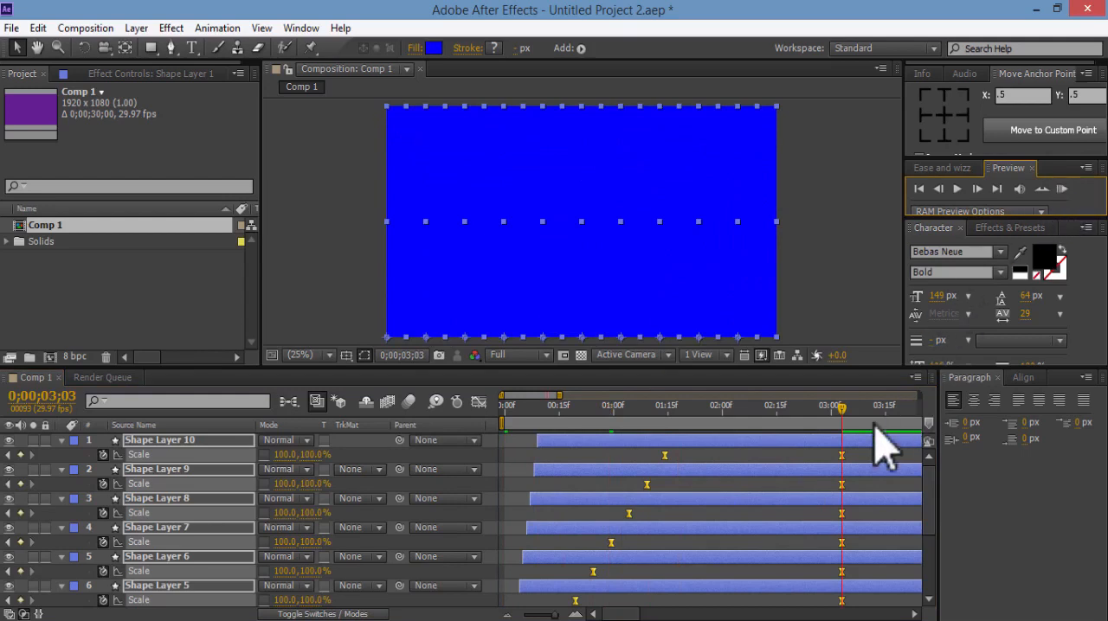
key(alt)
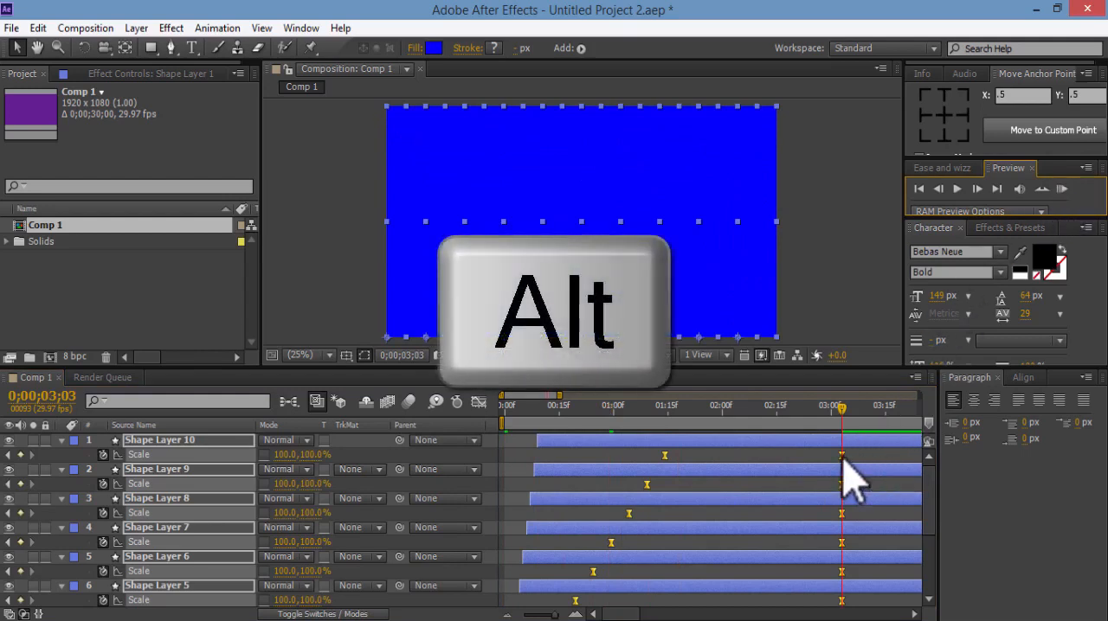
drag(842, 458, 569, 460)
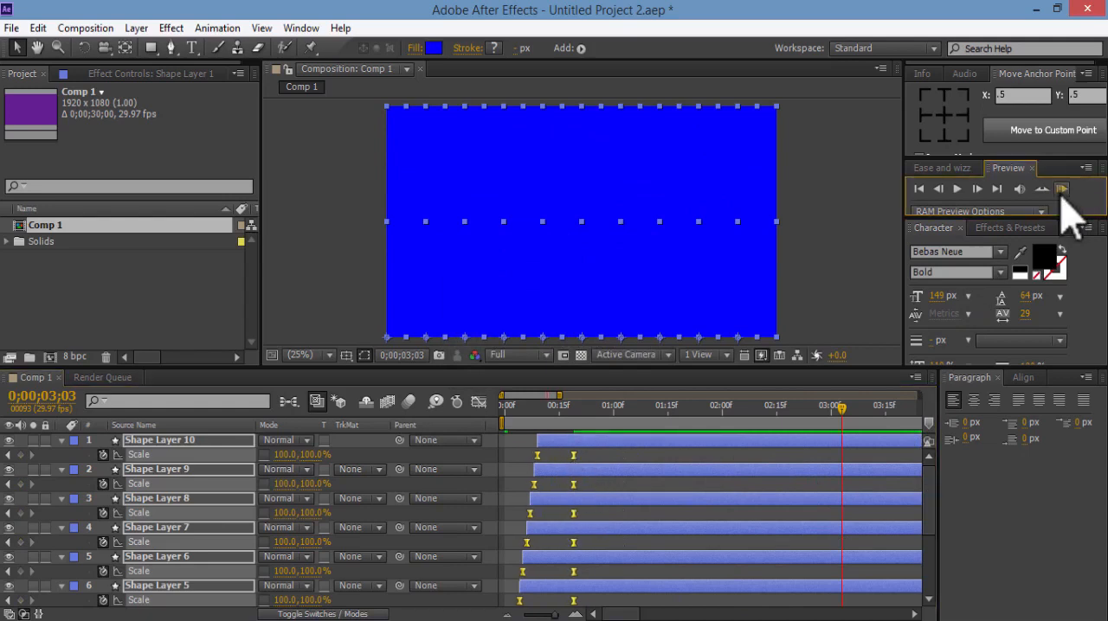
click(1061, 189)
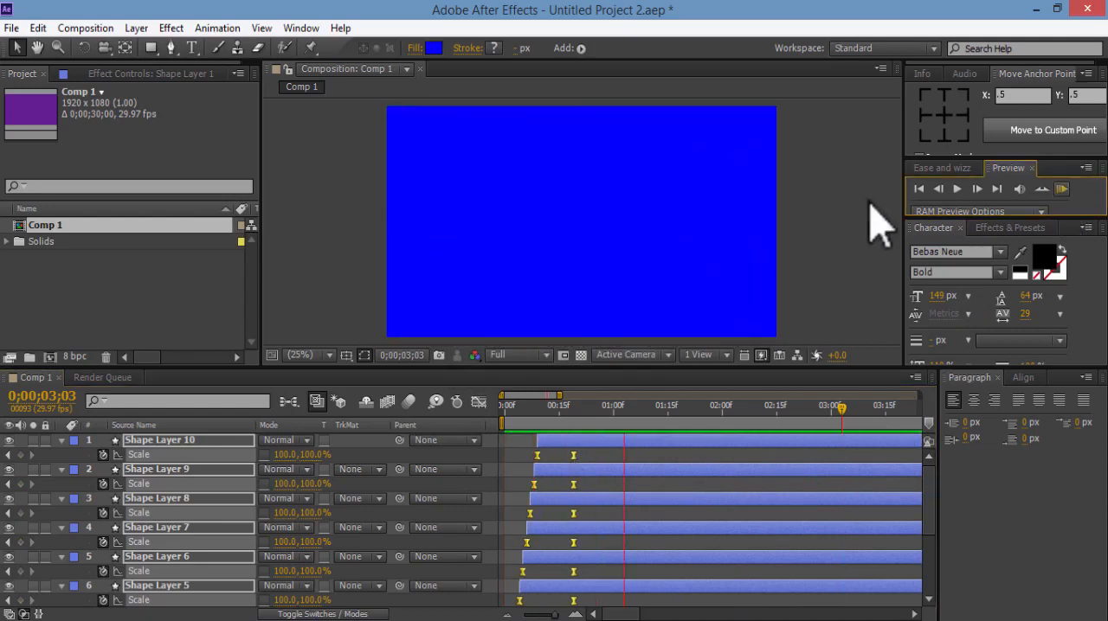
click(956, 188)
click(1061, 192)
Collapse and select Shape Layers 1 through 10, and pre-compose them as Pre-comp 1 with all attributes moved
click(210, 440)
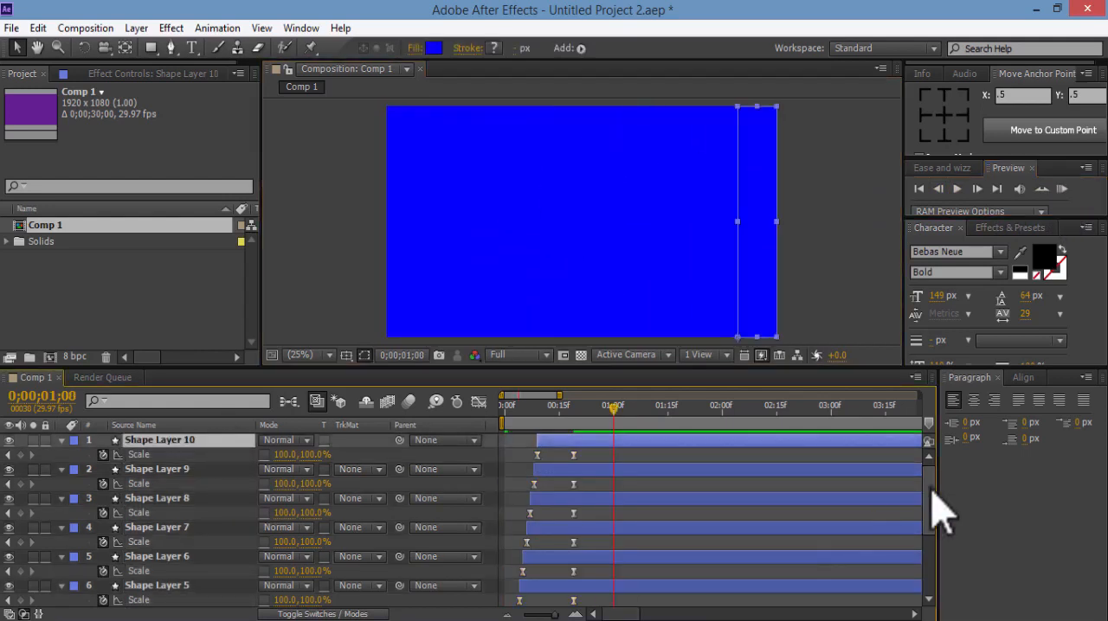
drag(930, 487, 929, 553)
shift+click(153, 568)
click(60, 569)
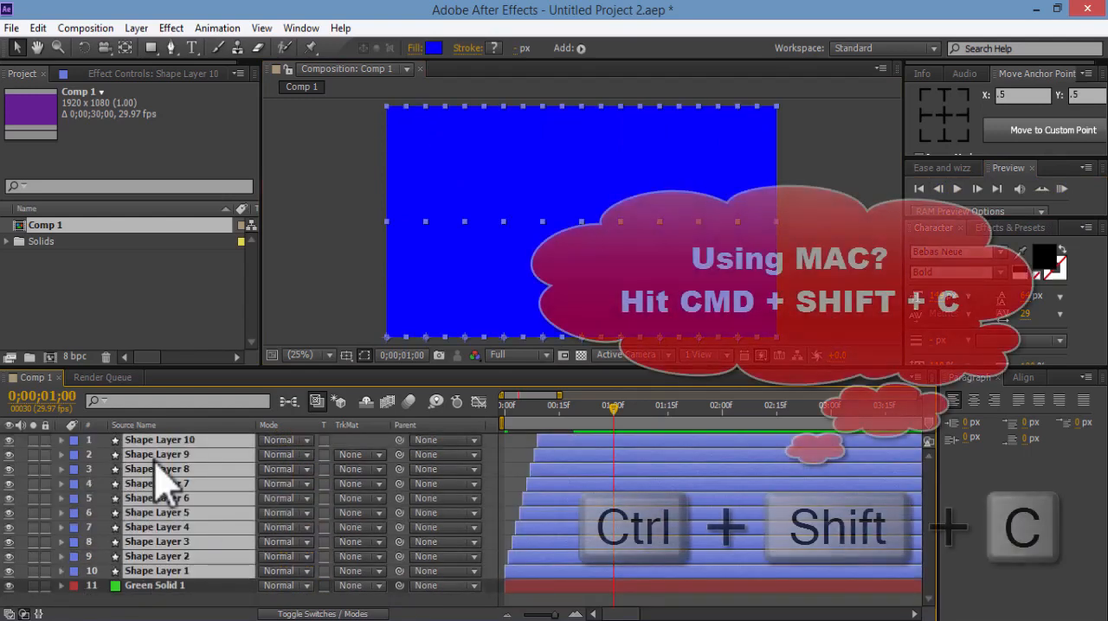
key(ctrl+shift+c)
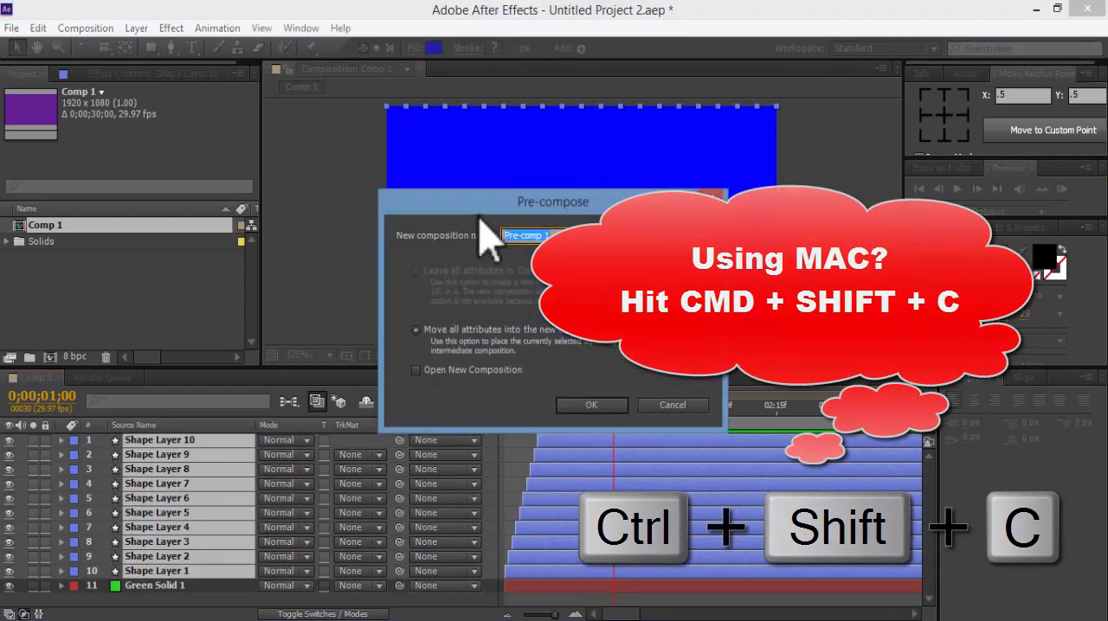
click(605, 406)
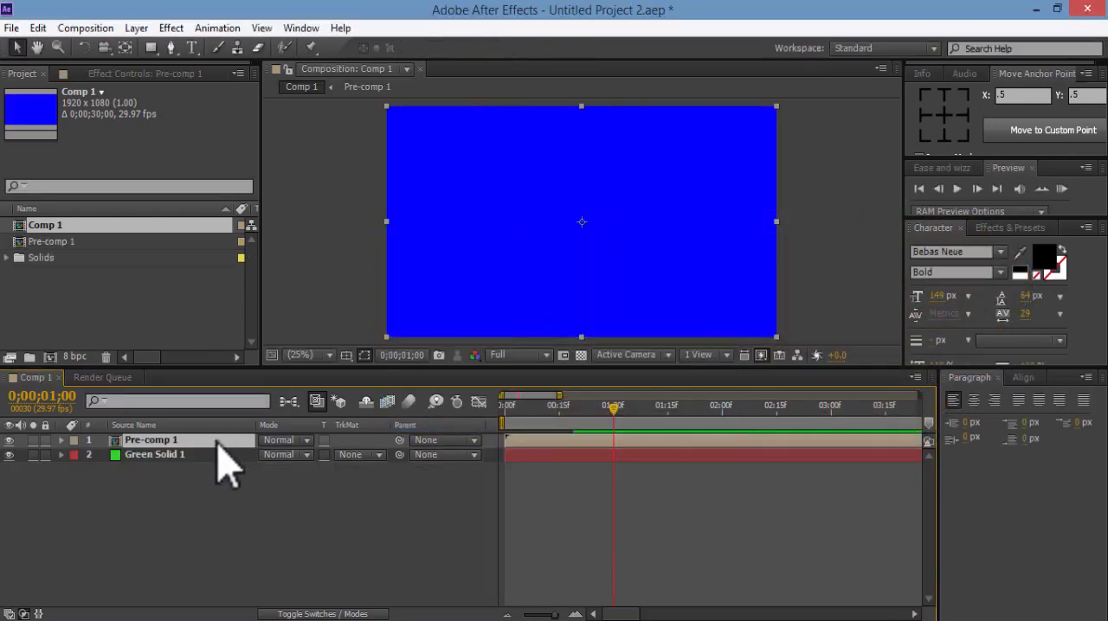
Duplicate the Pre-comp 1 layer and shift the upper copy to start at about 0;00;00;16
key(ctrl+d)
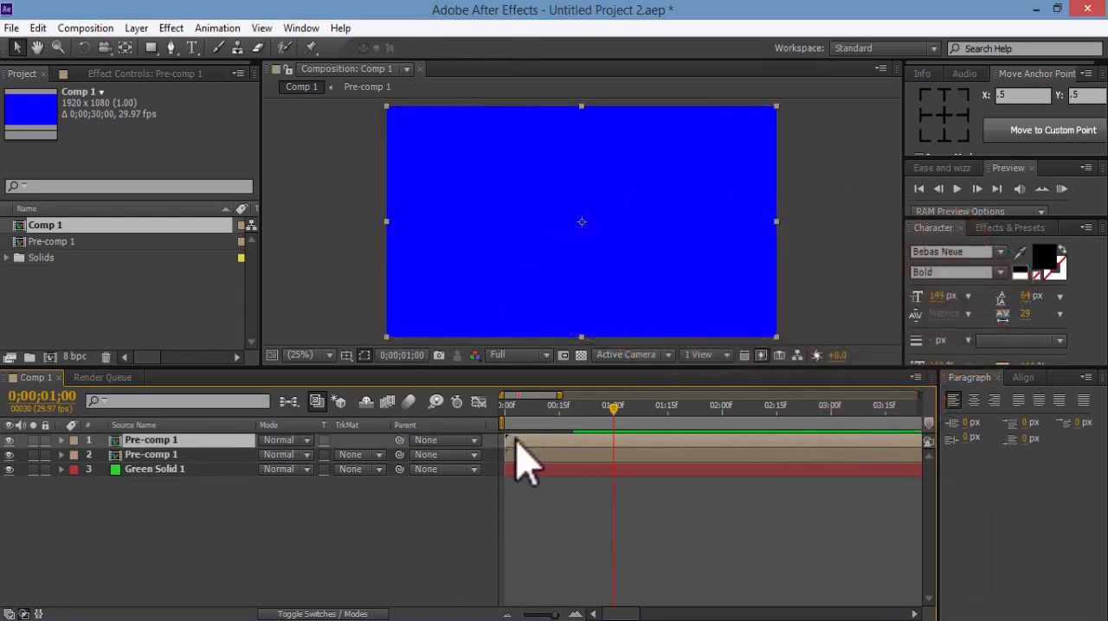
drag(515, 439, 553, 441)
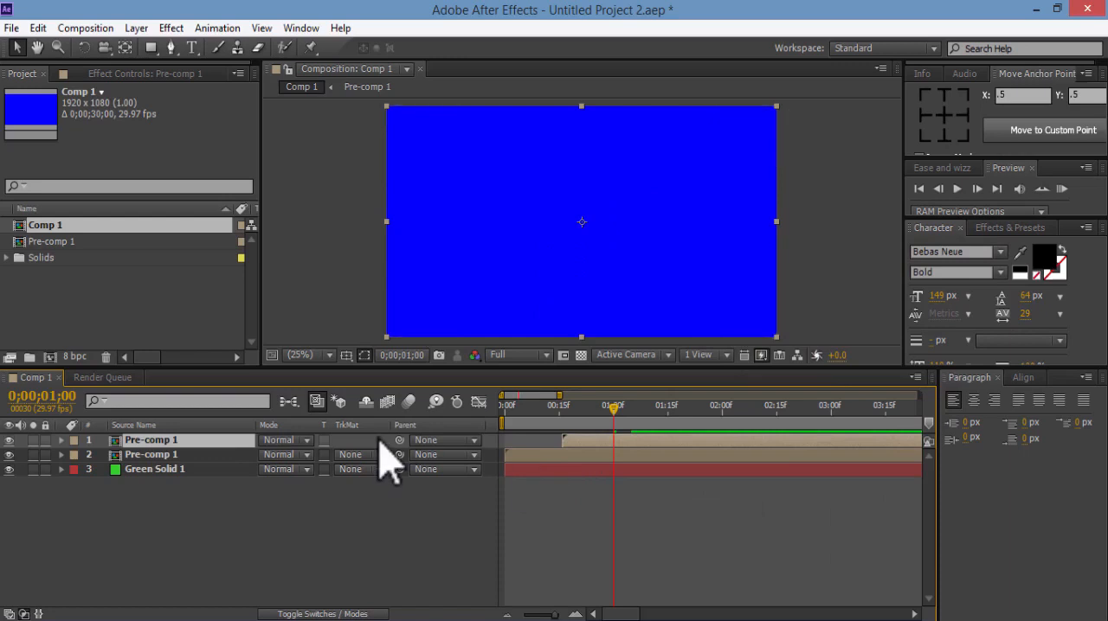
Find the Fill effect, apply it to the upper Pre-comp 1 layer and keep its color red, FF0000
click(978, 227)
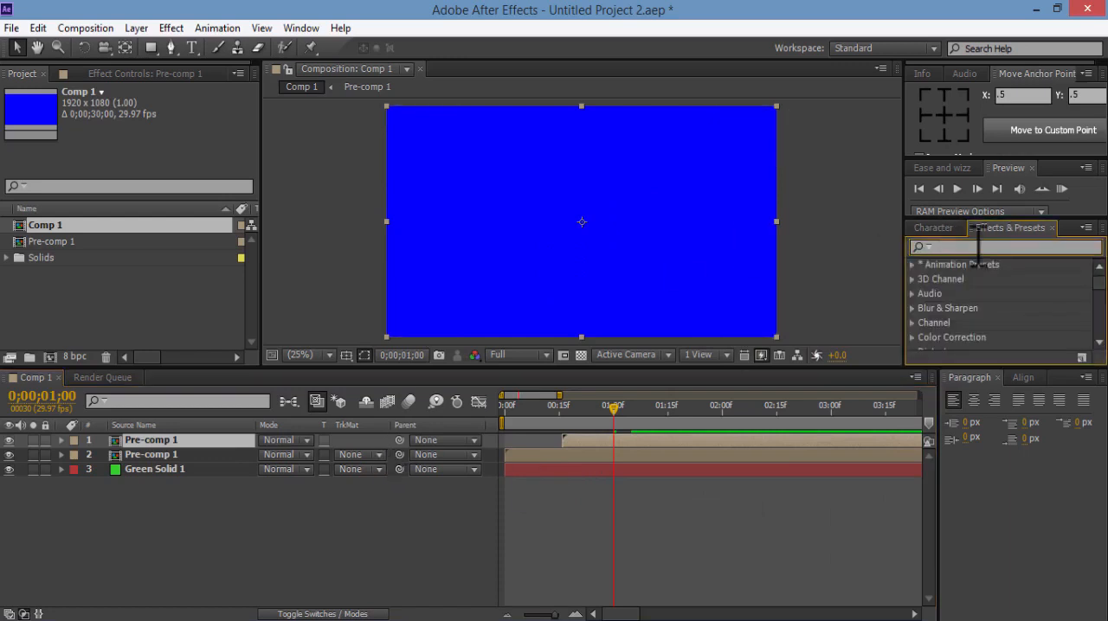
click(978, 247)
text(fill)
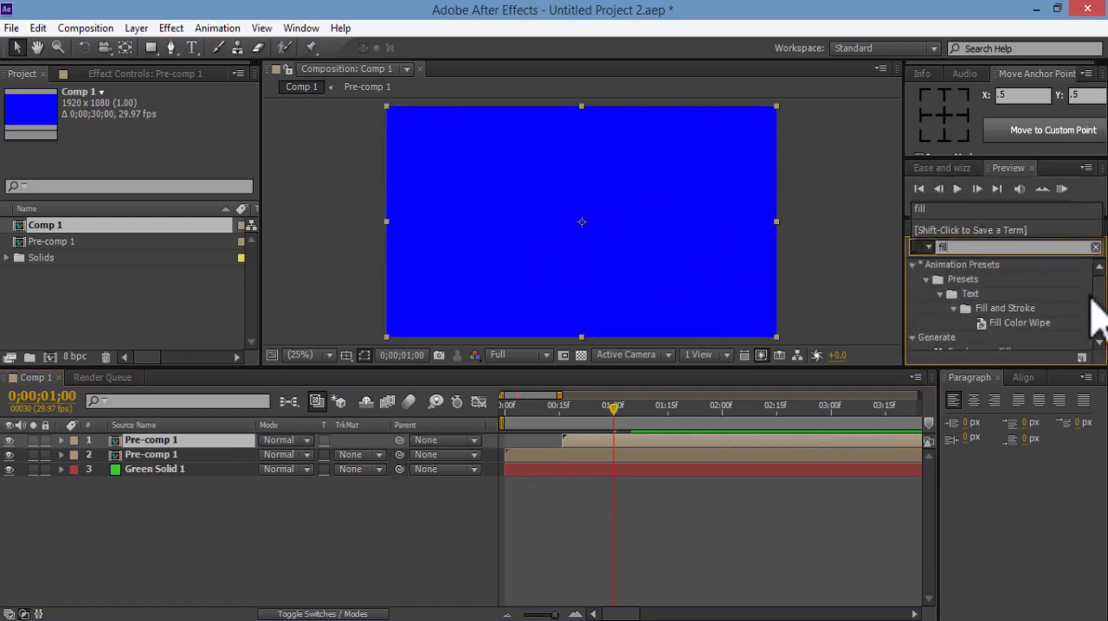
drag(1098, 303, 1100, 331)
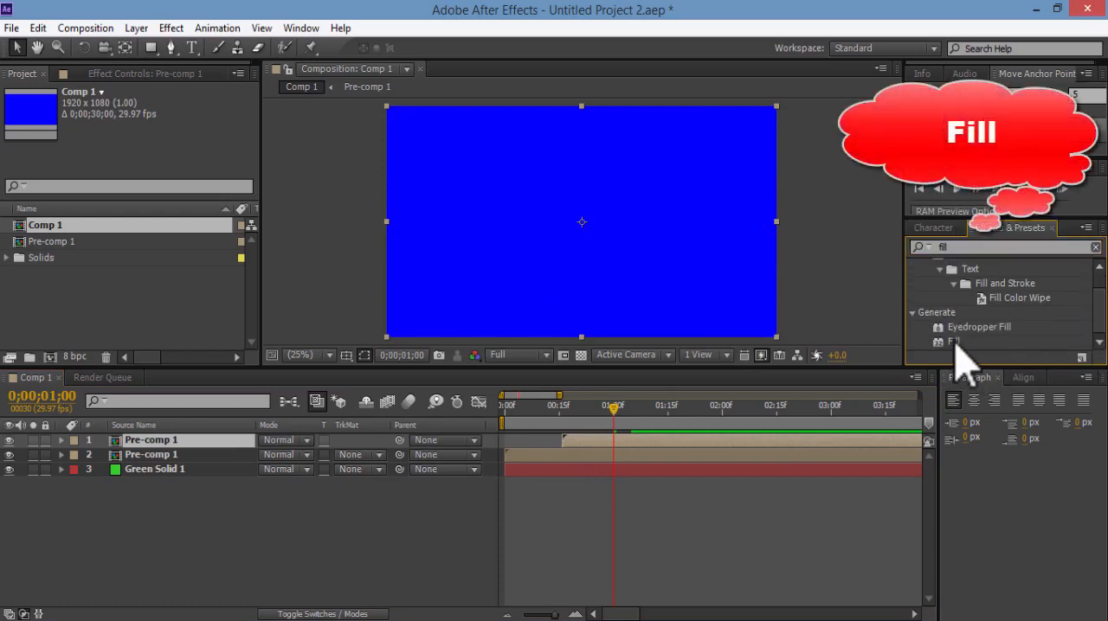
drag(956, 342, 731, 443)
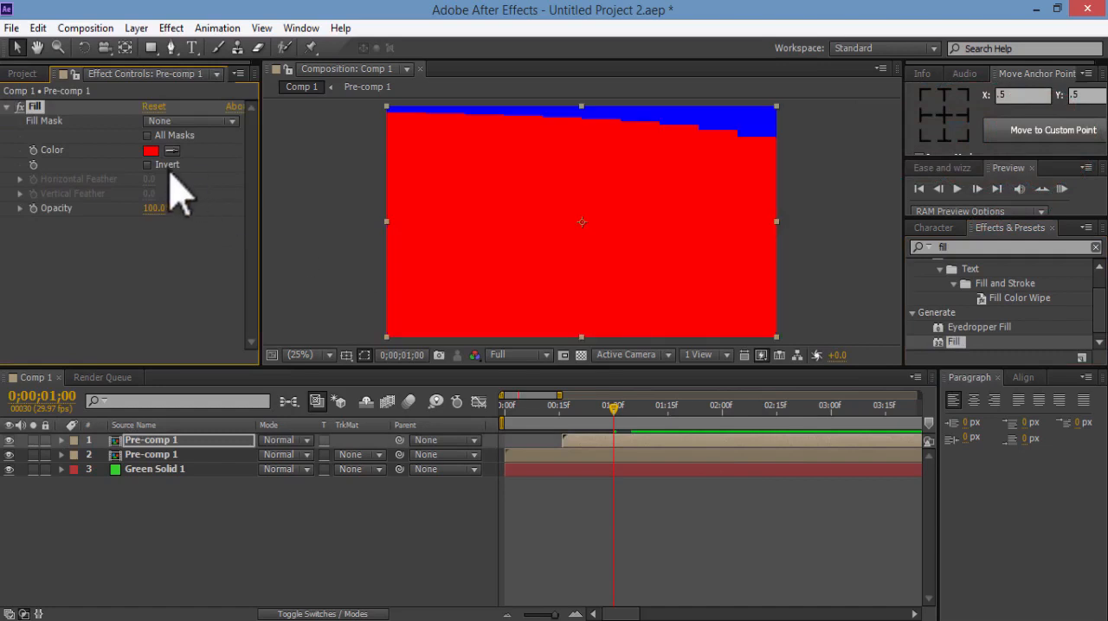
click(151, 151)
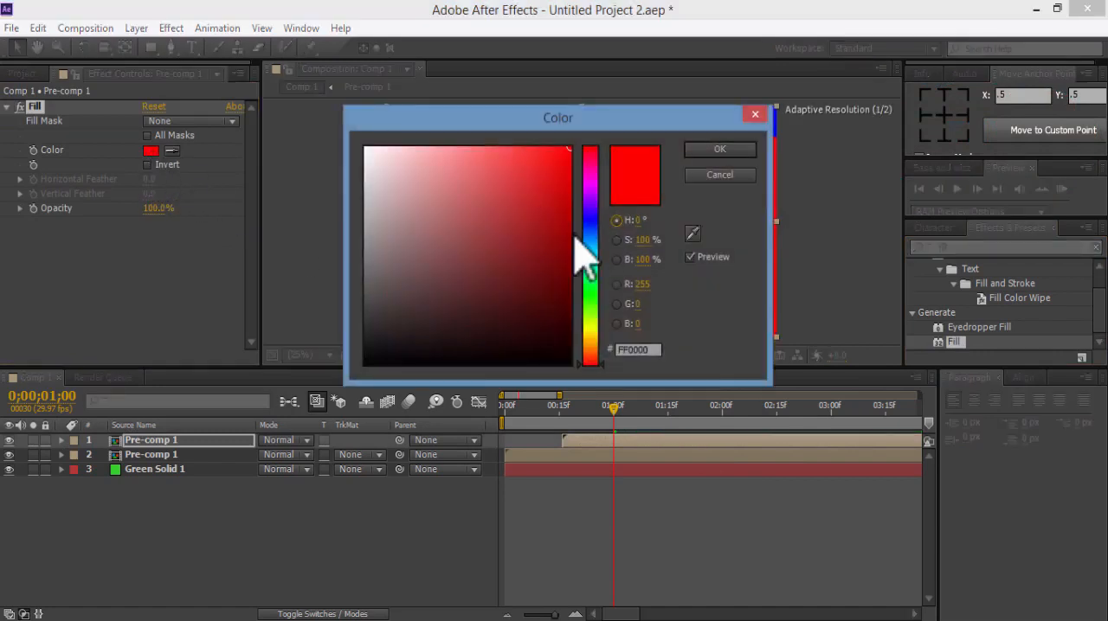
click(744, 150)
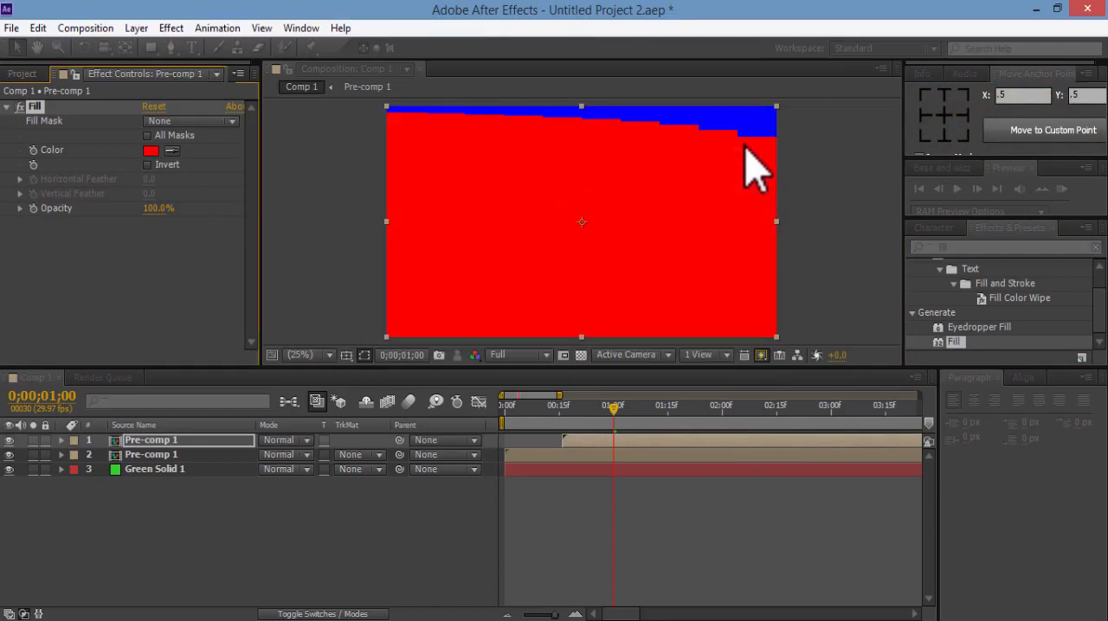
Flip the red-filled Pre-comp 1 layer horizontally and RAM-preview the mirrored bars
right_click(200, 443)
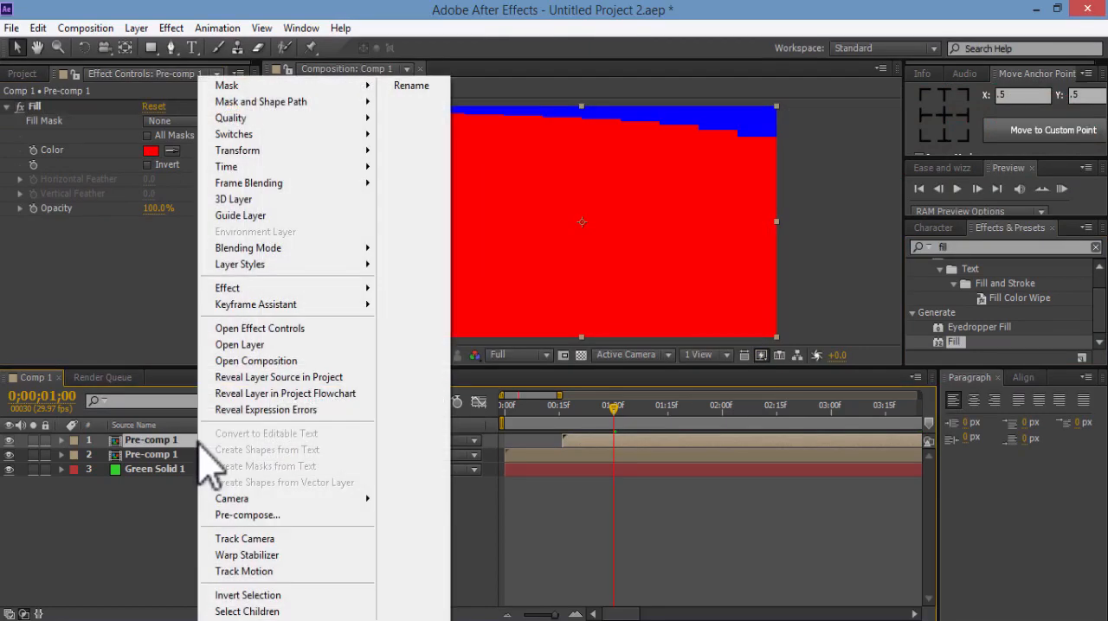
mouse_move(279, 150)
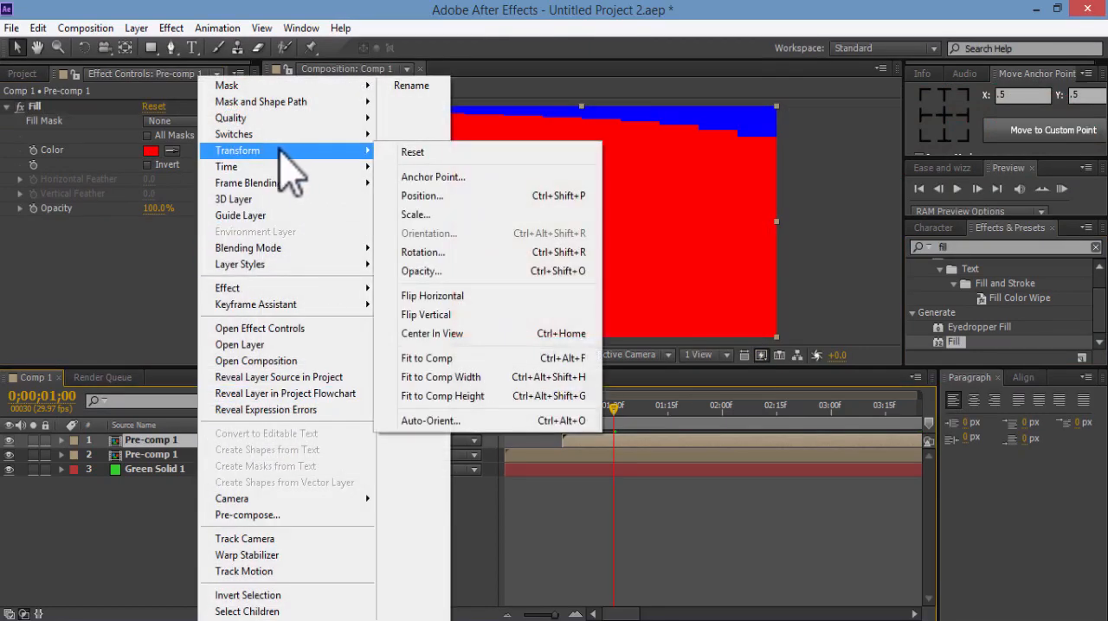
click(478, 296)
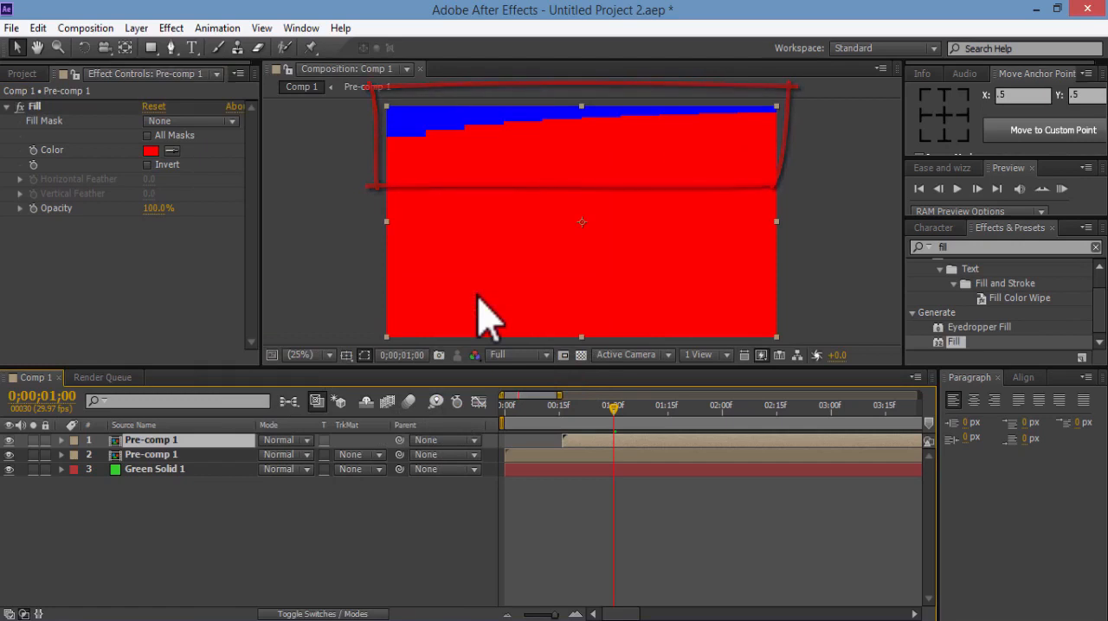
click(1062, 189)
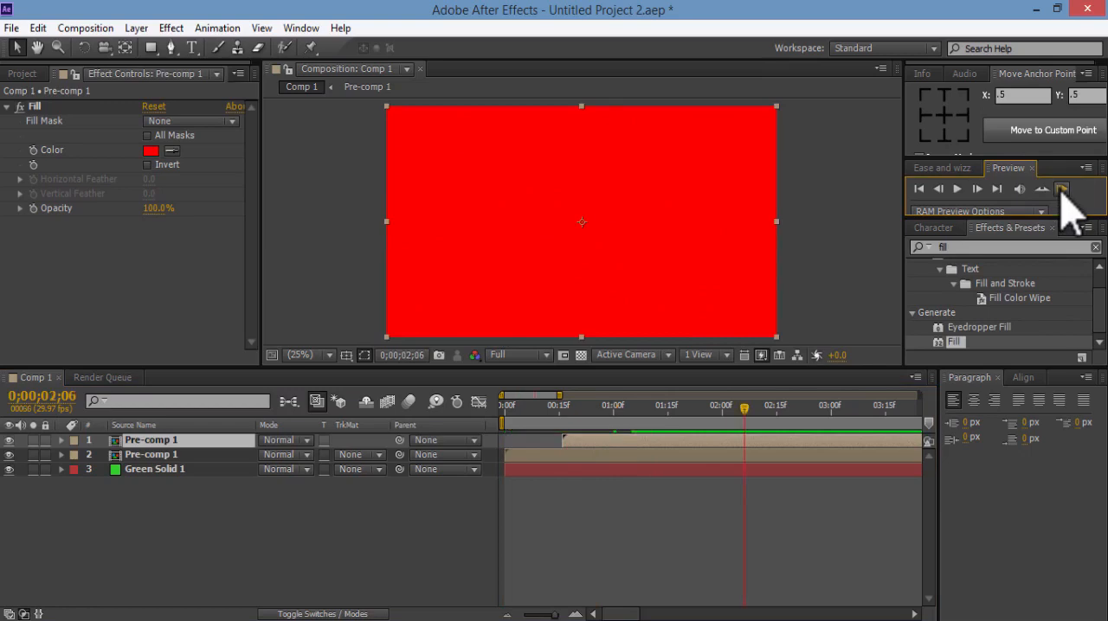
click(1061, 189)
Flip the red-filled Pre-comp 1 layer vertically, shift it back to the start of the timeline and RAM-preview the result
right_click(213, 448)
mouse_move(346, 151)
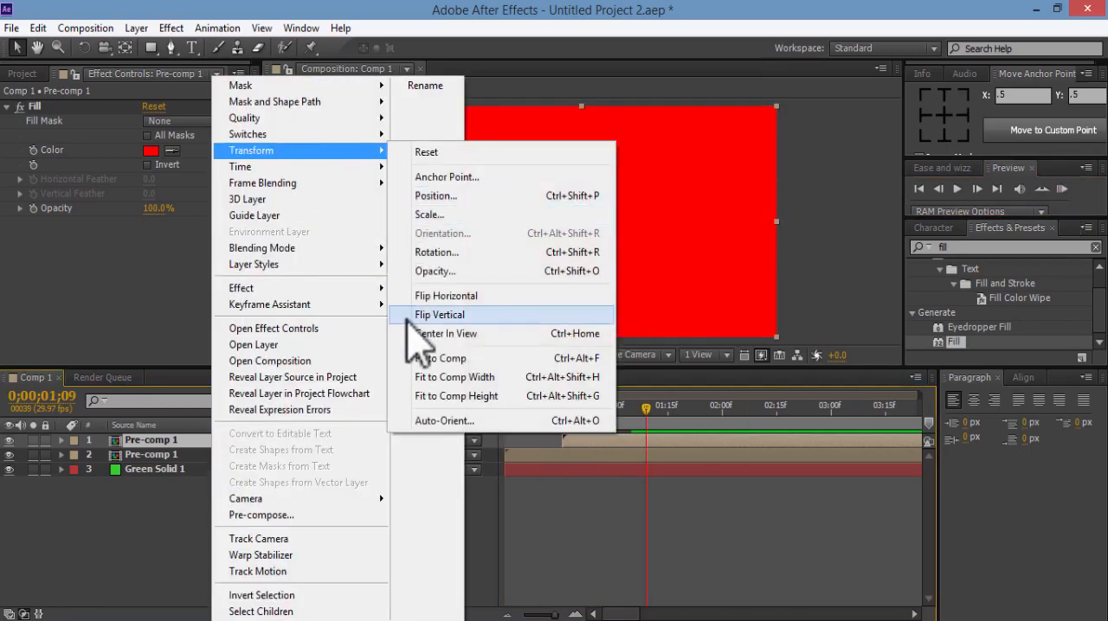
click(411, 319)
drag(593, 445, 546, 447)
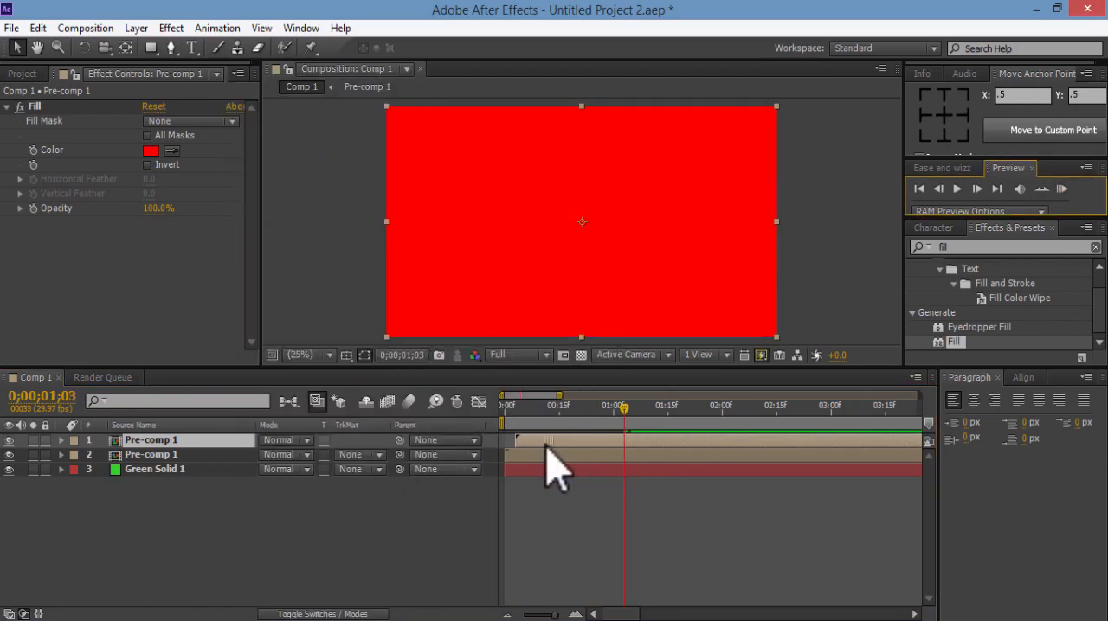
click(1062, 189)
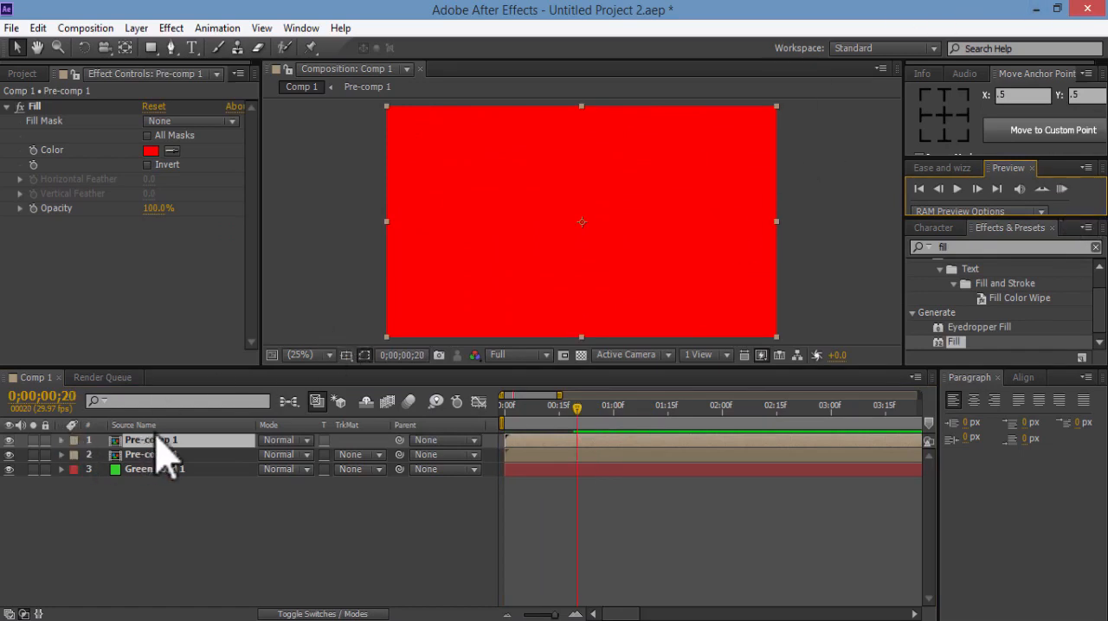
Delete the red-filled copy of Pre-comp 1 from the composition
key(Delete)
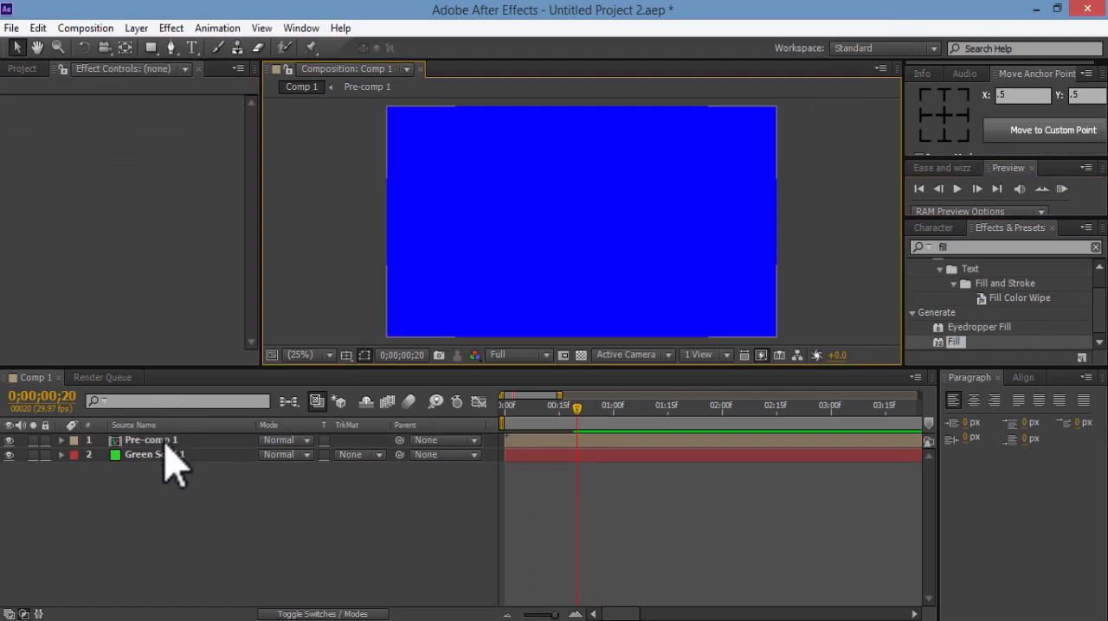
Add a text layer over the blue bars containing the person's full name in capitals, and color all its text white
click(192, 47)
click(484, 207)
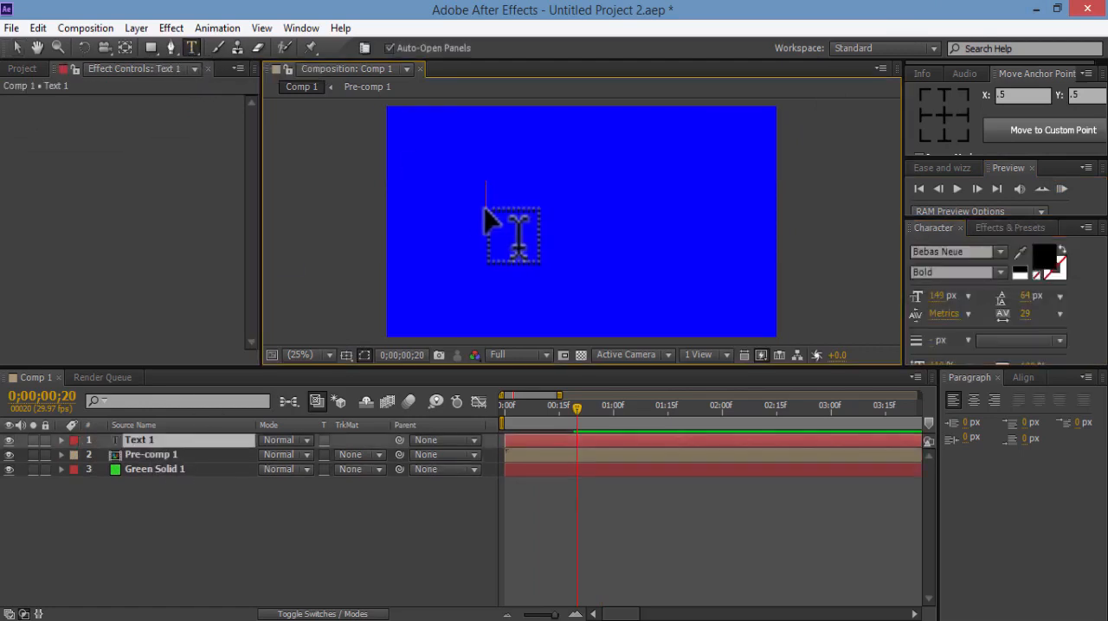
key(ctrl+a)
click(1044, 256)
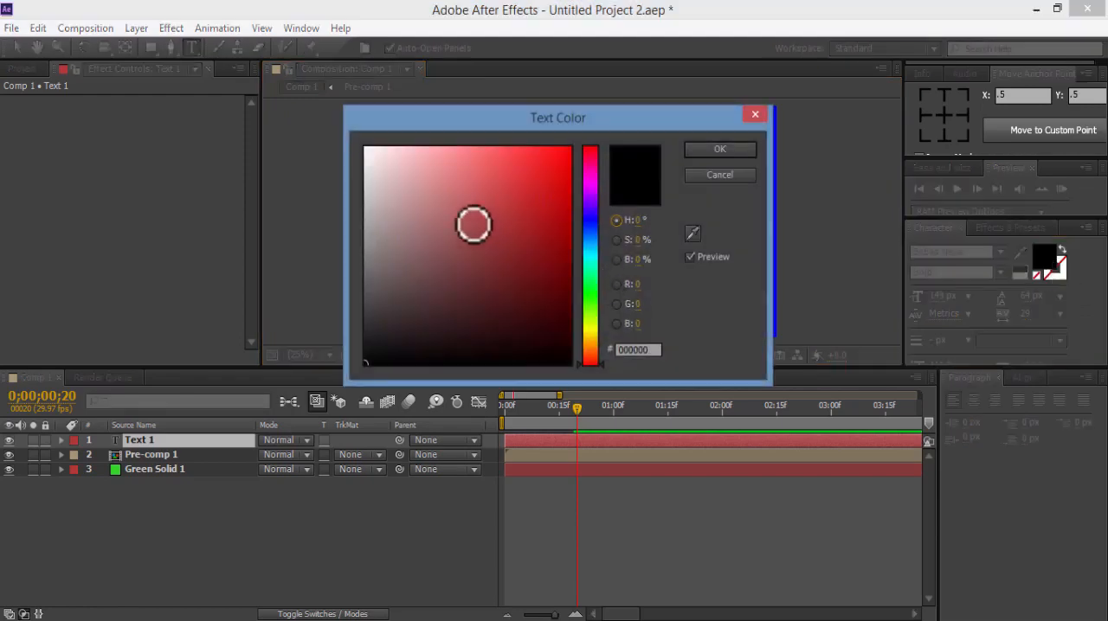
drag(474, 224, 365, 146)
click(718, 149)
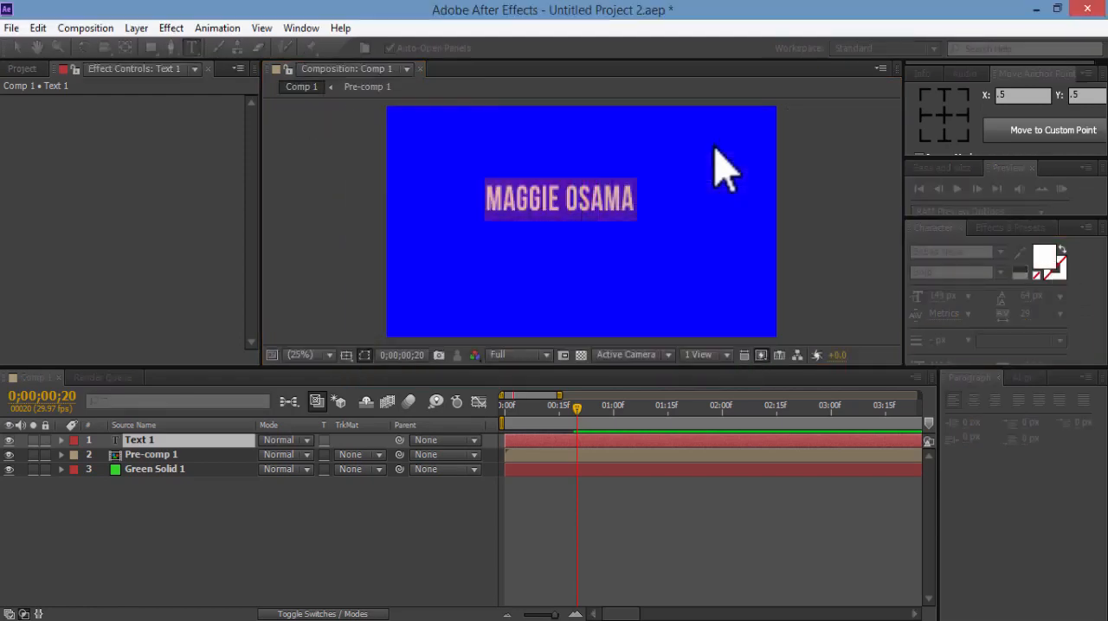
Center the name text vertically and horizontally in the composition and move its layer directly below Pre-comp 1
click(1021, 378)
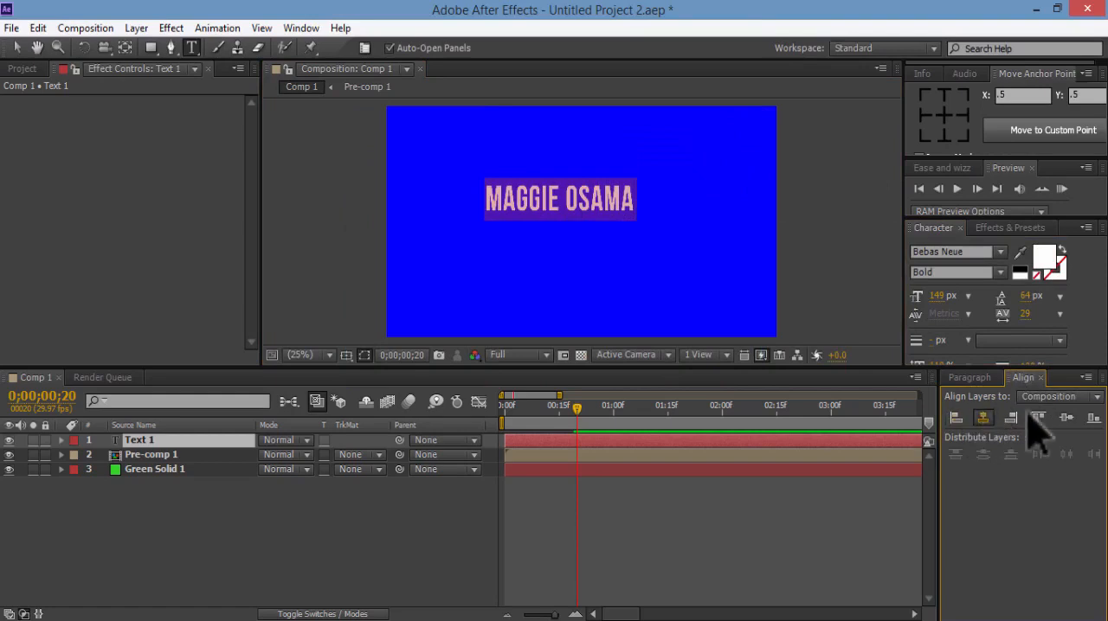
click(1068, 419)
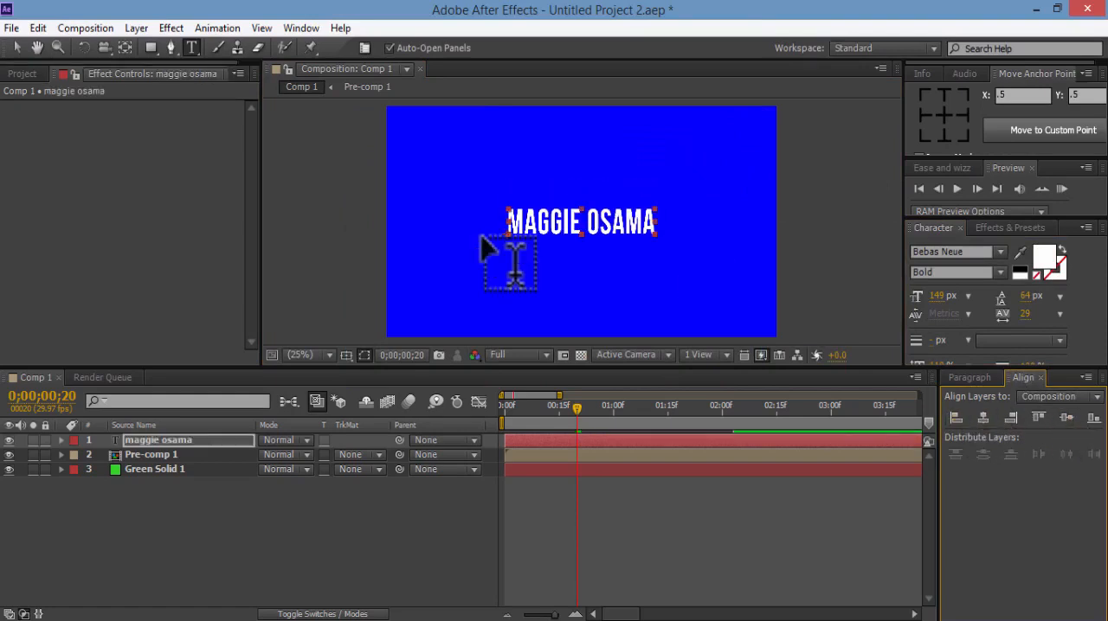
click(17, 48)
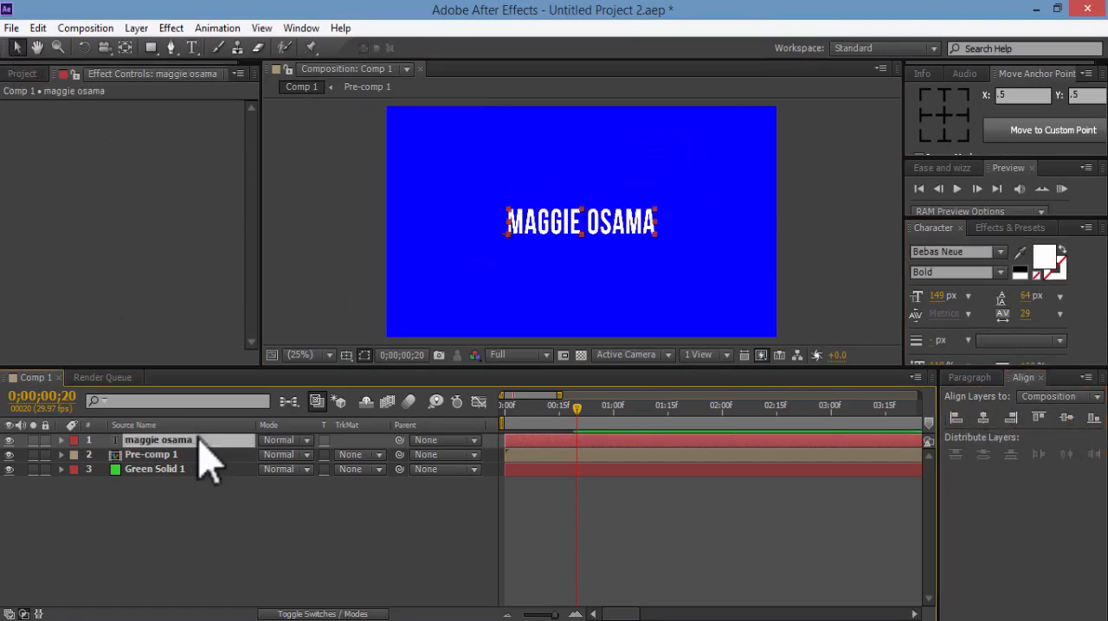
drag(200, 438, 200, 452)
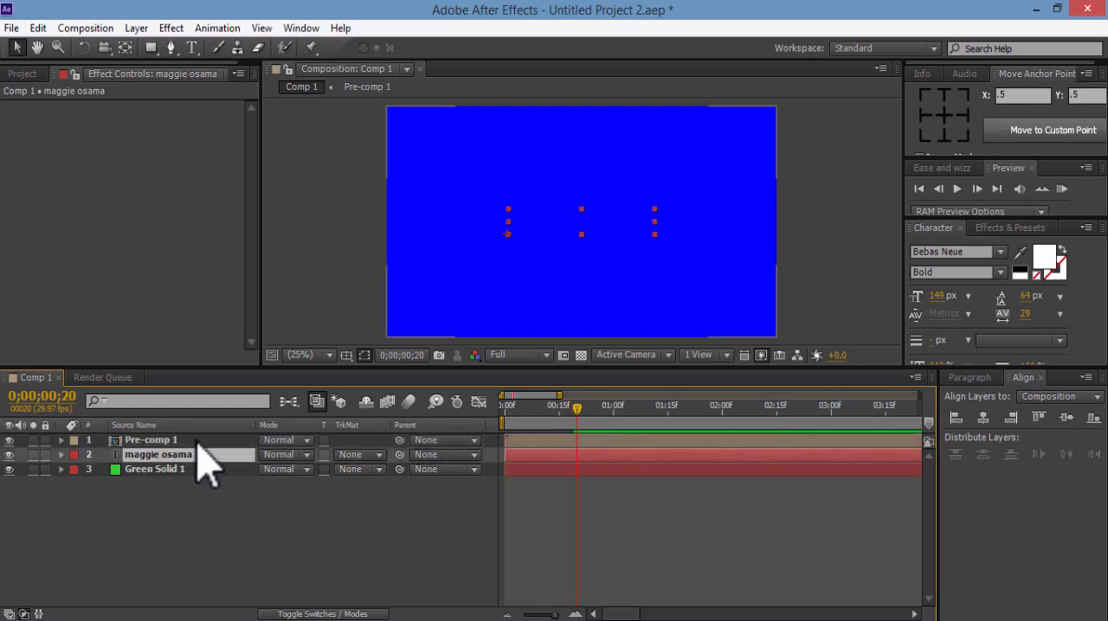
Duplicate Pre-comp 1 together with the name text layer, and move the duplicate text directly below the topmost Pre-comp 1
shift+click(199, 441)
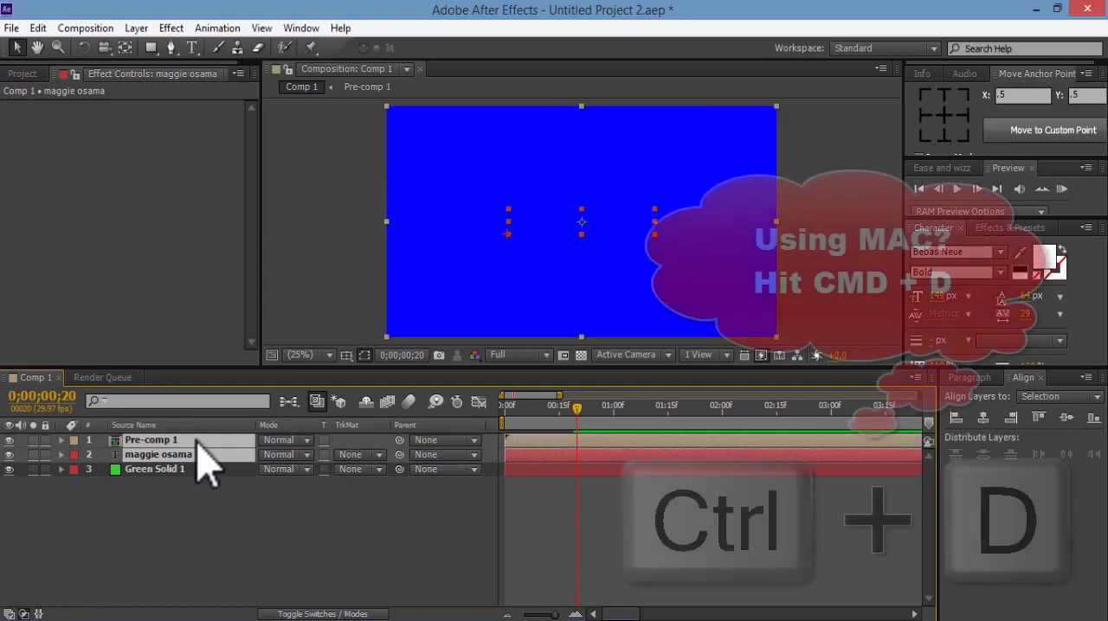
key(ctrl+d)
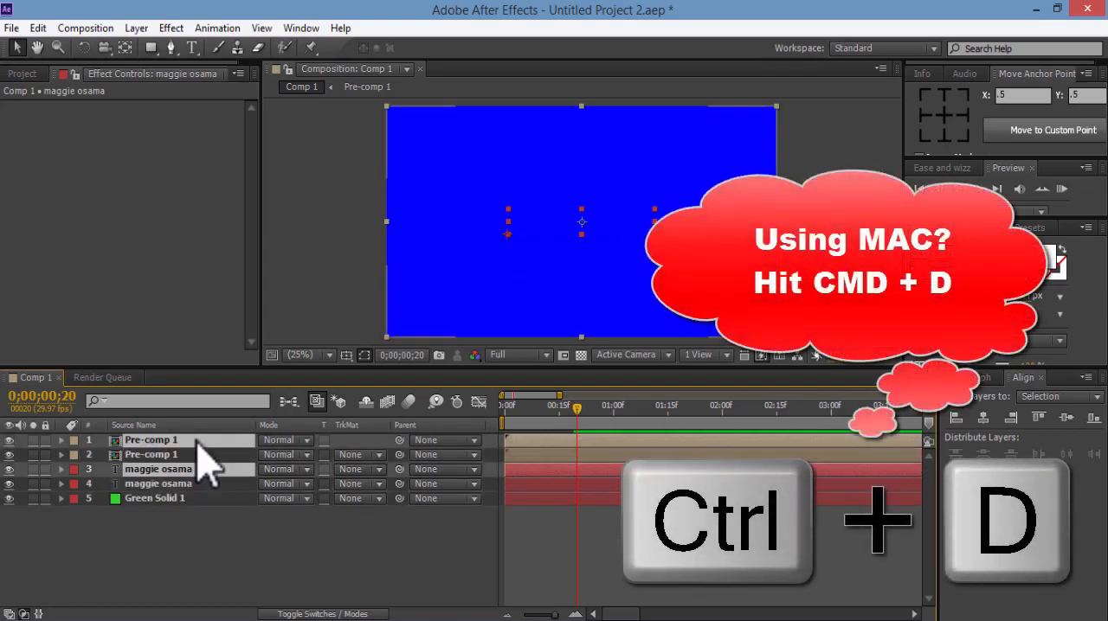
click(209, 522)
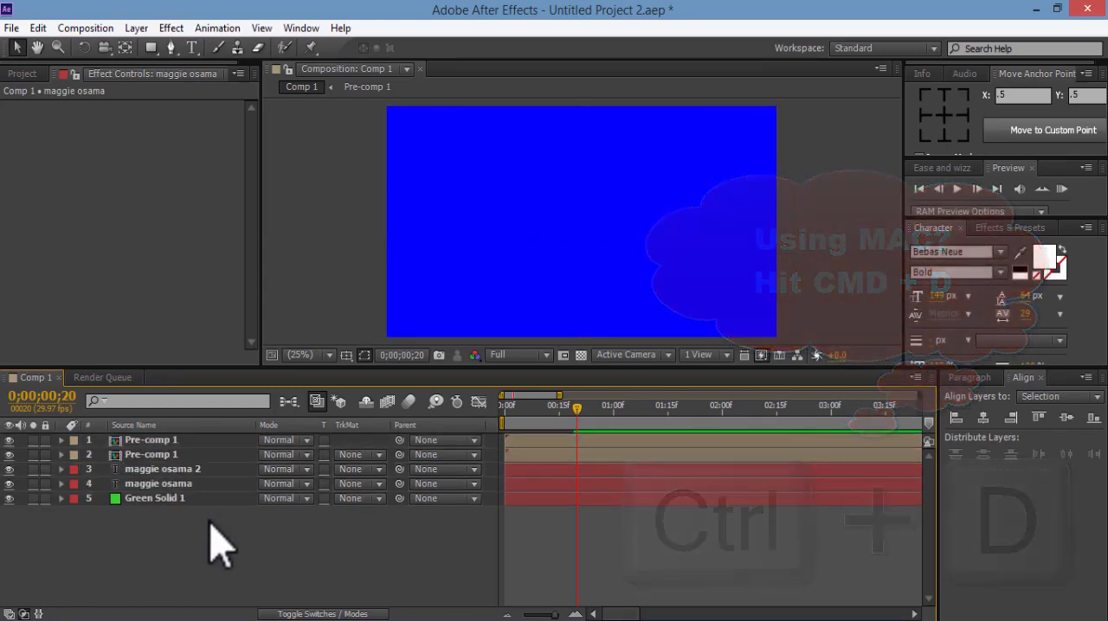
click(197, 472)
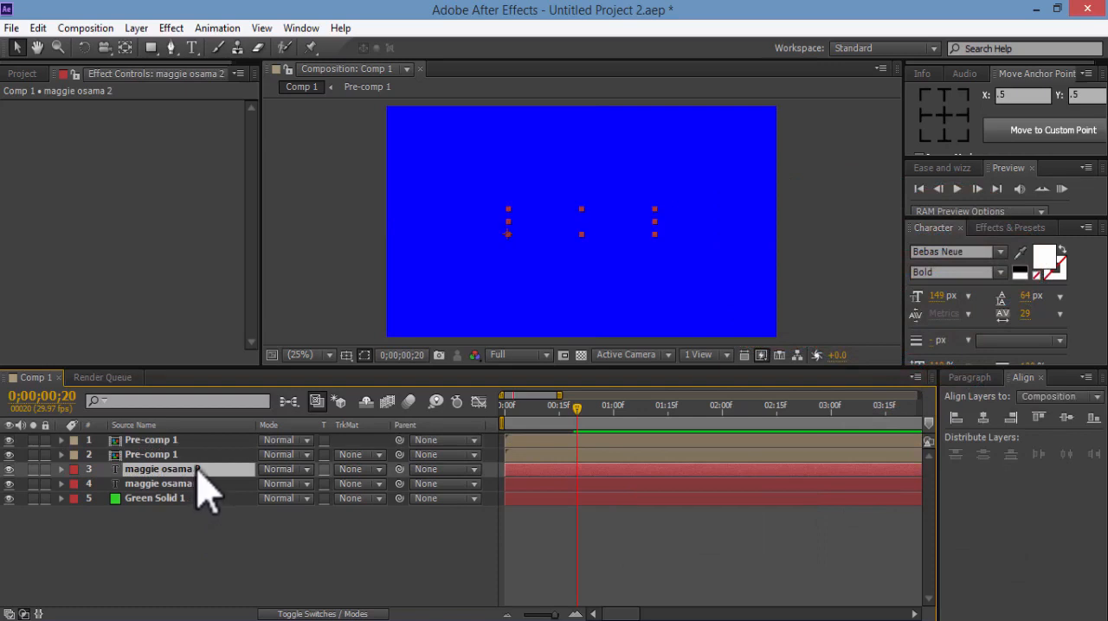
drag(198, 468, 198, 459)
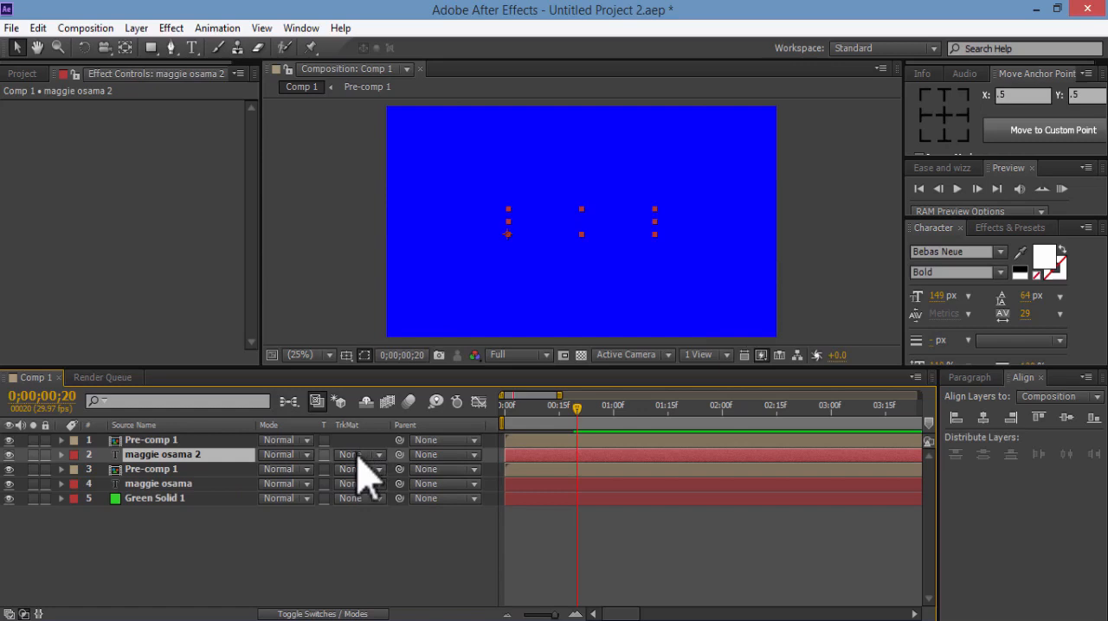
Set the track matte of the upper name text layer to Alpha Matte "Pre-comp 1"
key(F4)
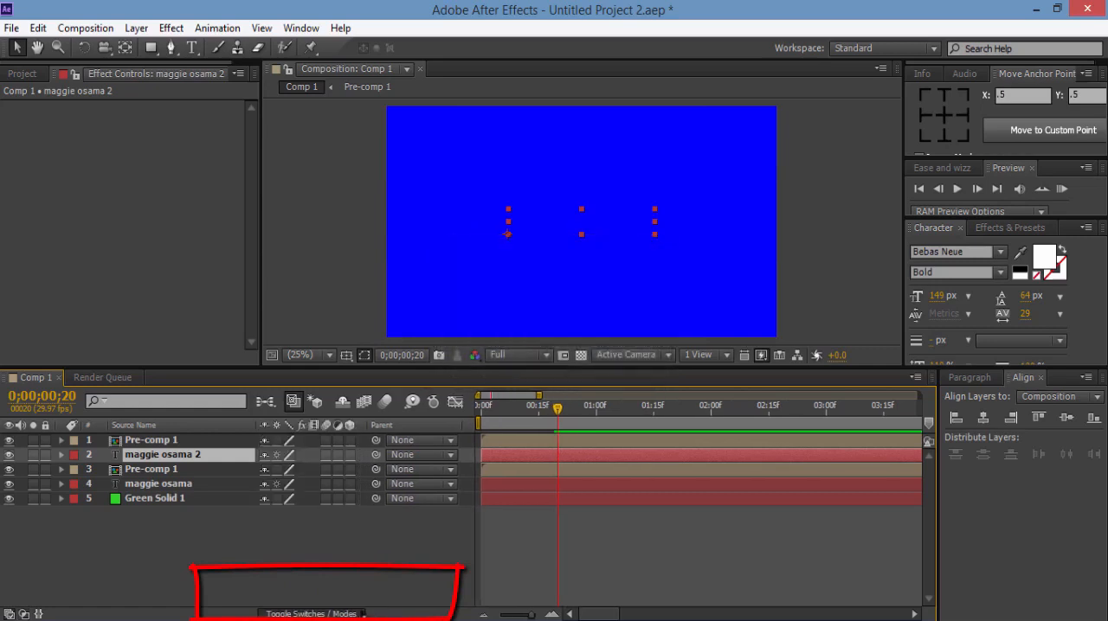
click(378, 455)
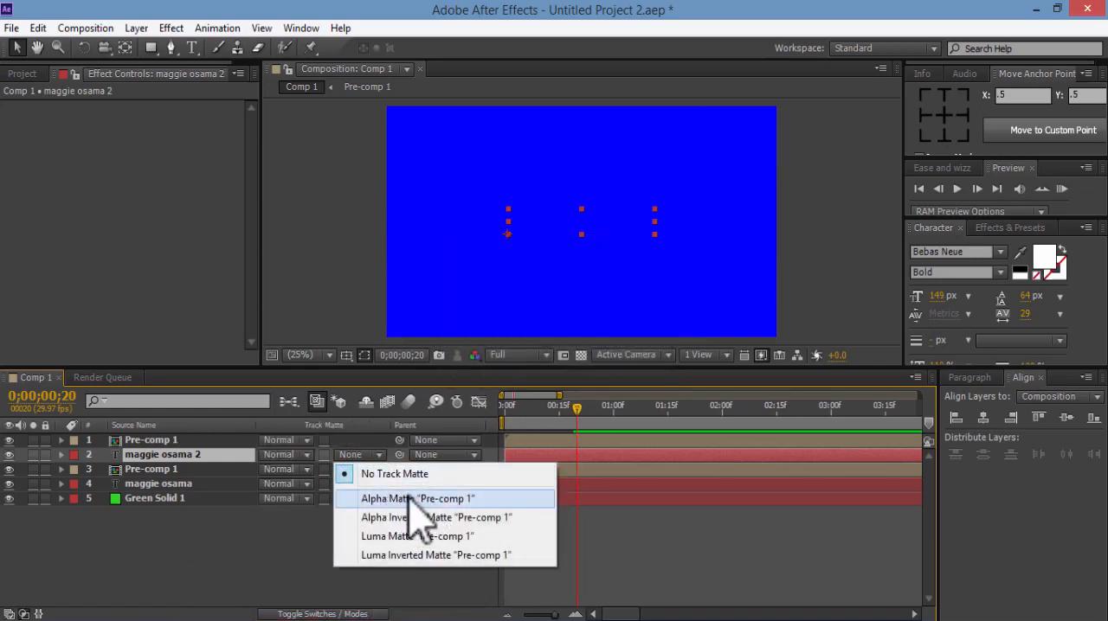
click(409, 499)
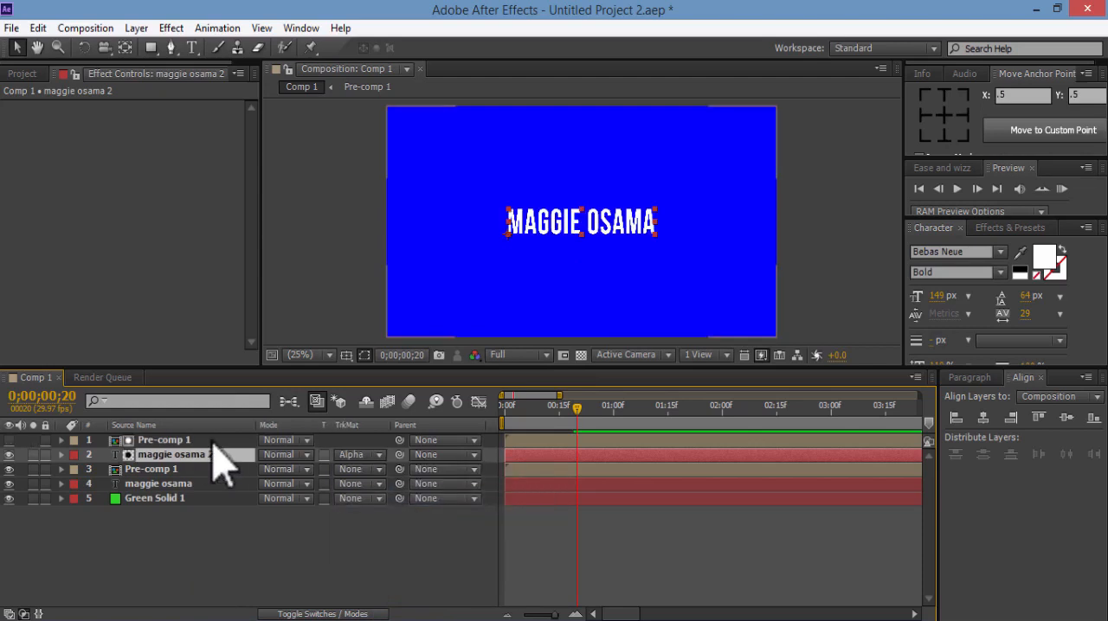
Change the matted name text's fill color to black and RAM-preview the transition
click(1045, 258)
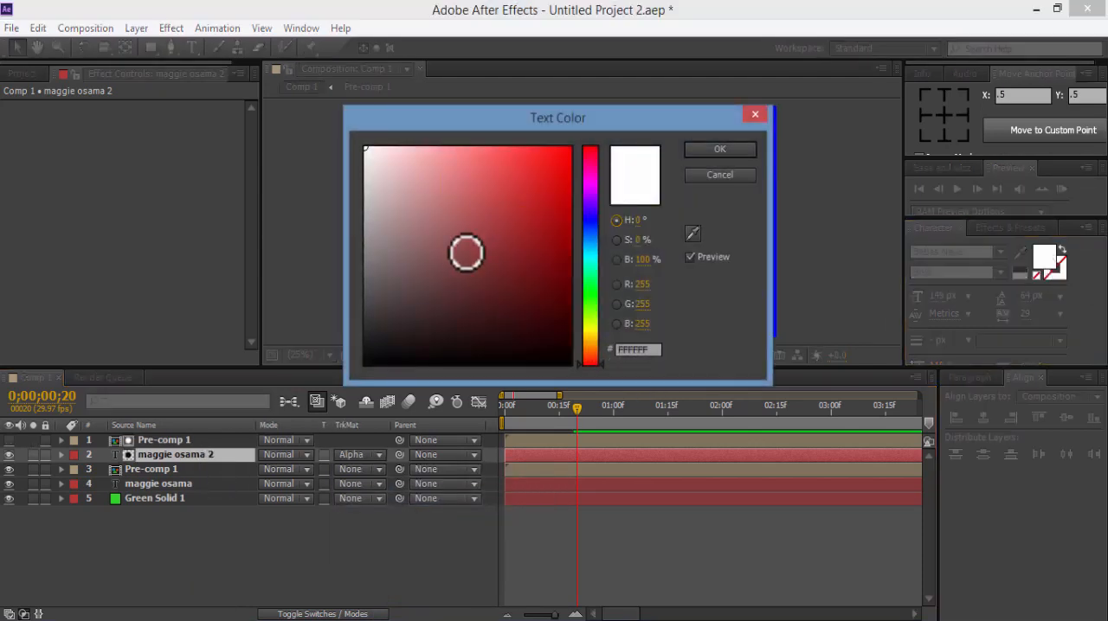
drag(465, 252, 328, 409)
click(720, 149)
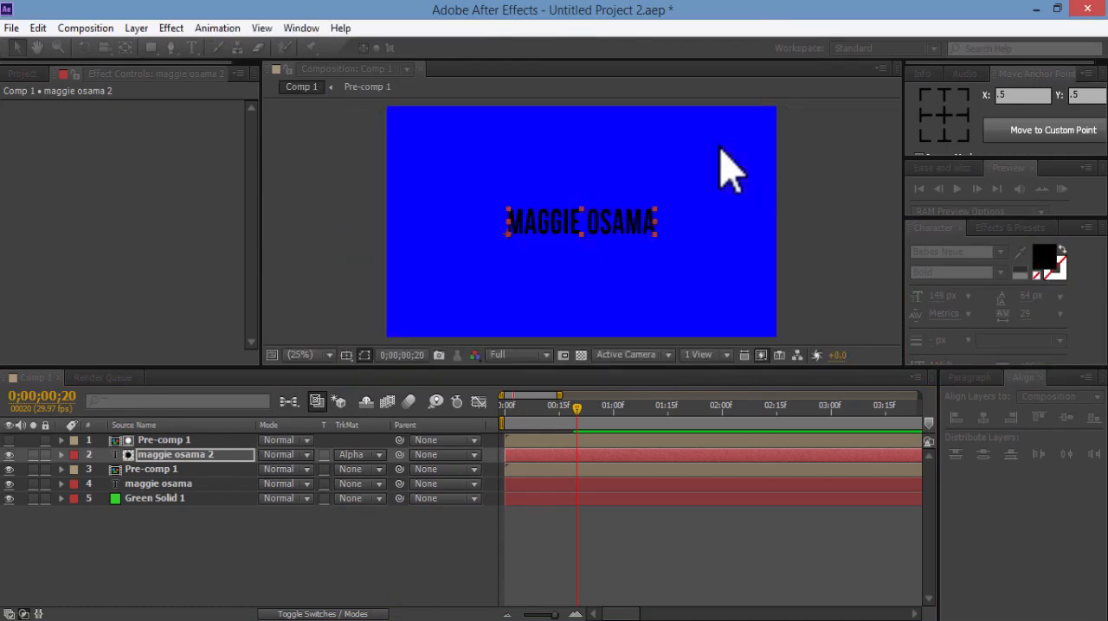
click(1061, 189)
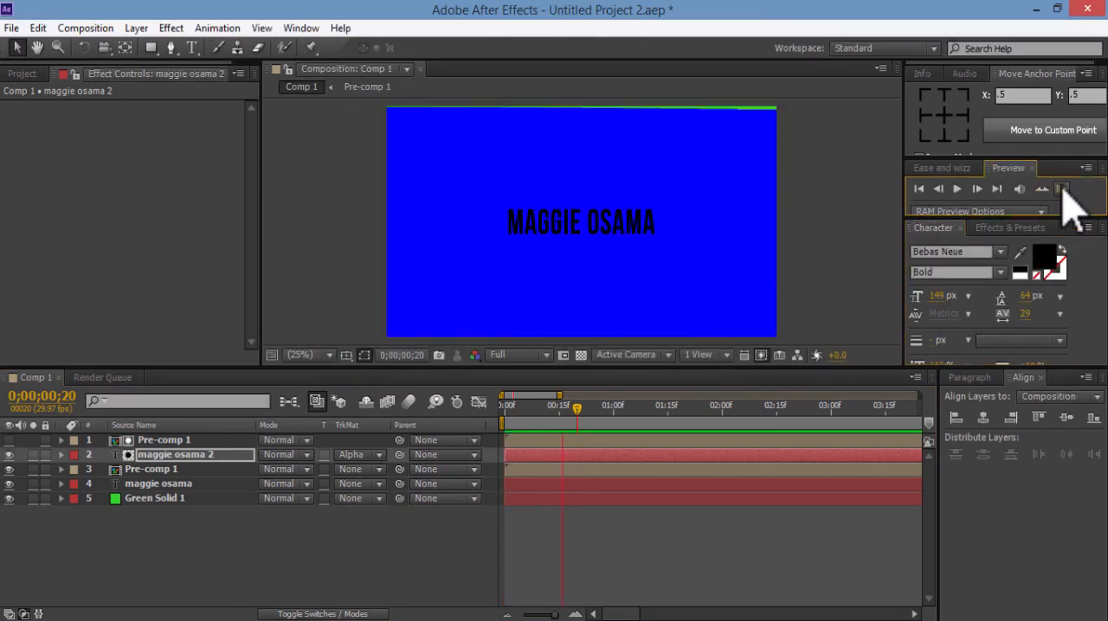